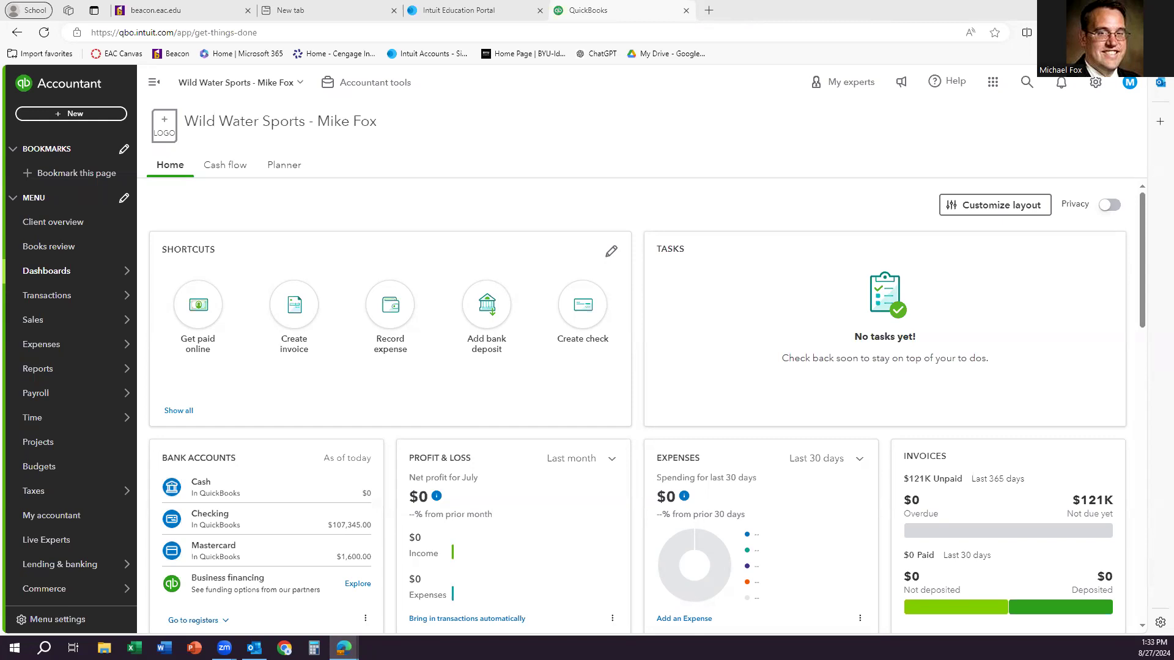
Open the Reports page from the left menu to see the Custom reports list
{"action": "mouse_move", "coordinate": [110, 369]}
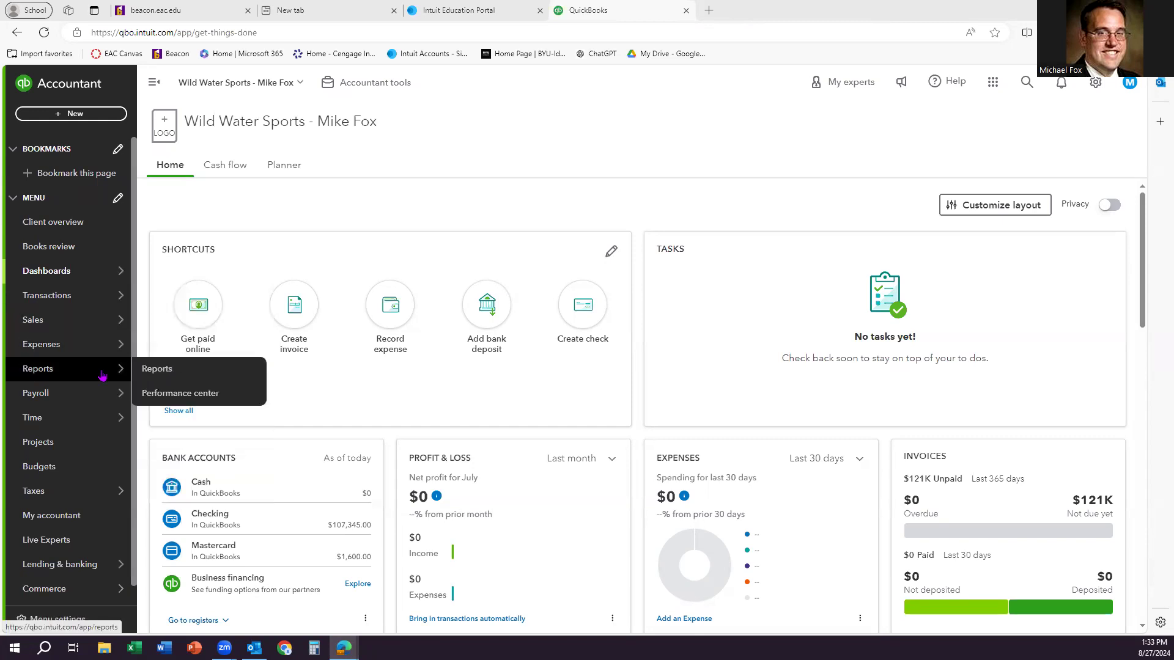
{"action": "left_click", "coordinate": [150, 370]}
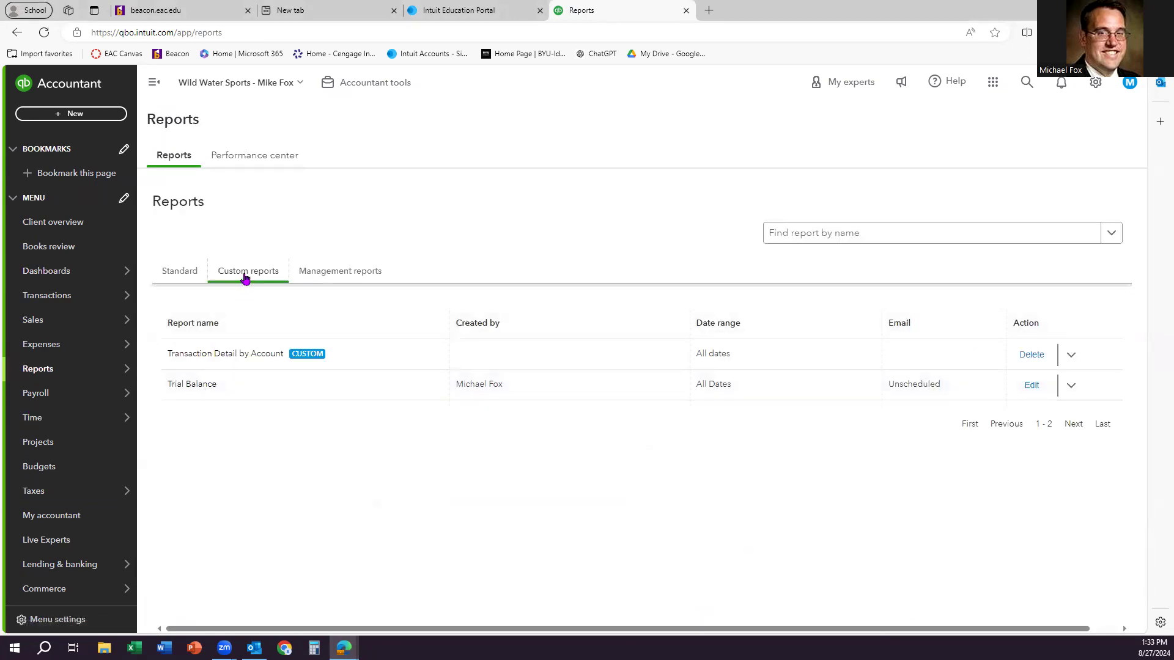
Open the Trial Balance custom report and scroll down to the $748,065.00 totals
{"action": "left_click", "coordinate": [213, 383]}
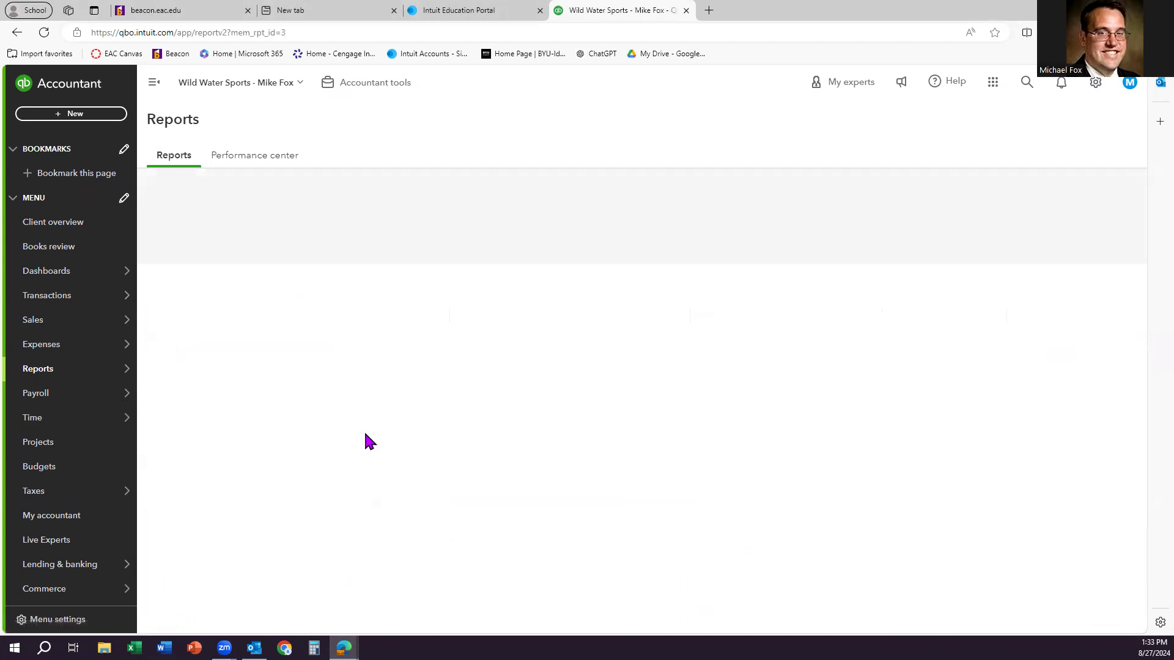
{"action": "scroll", "coordinate": [555, 441], "scroll_direction": "down", "scroll_amount": 3}
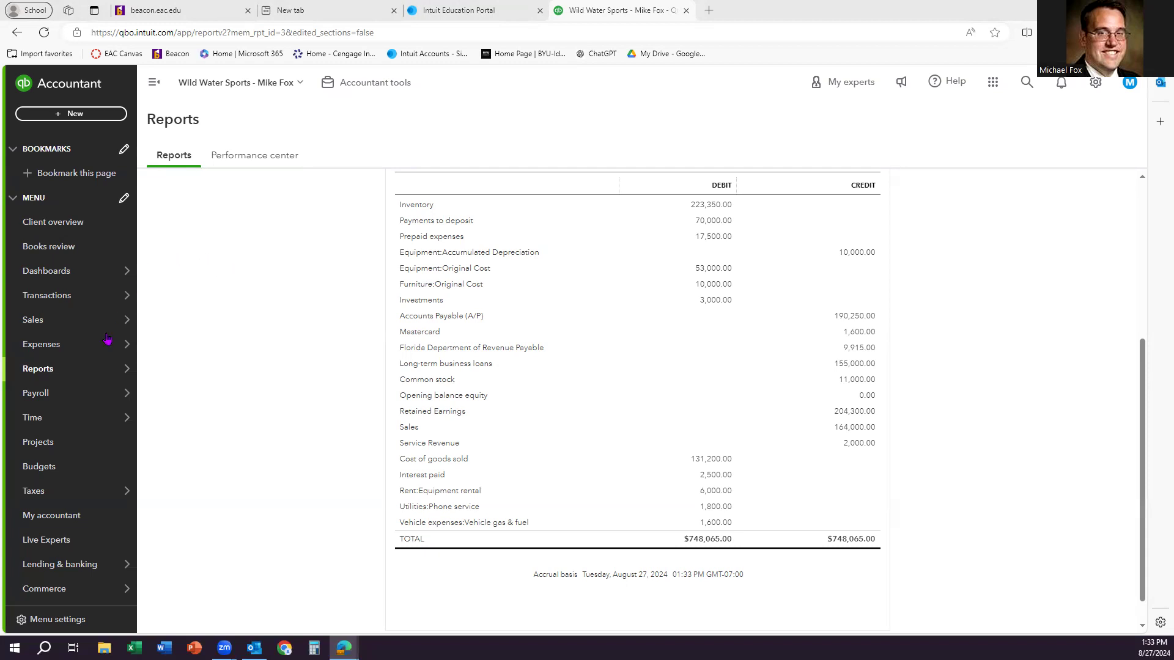
Go to Payroll > Employees and start a new check #1008 from the Checking account
{"action": "mouse_move", "coordinate": [85, 397]}
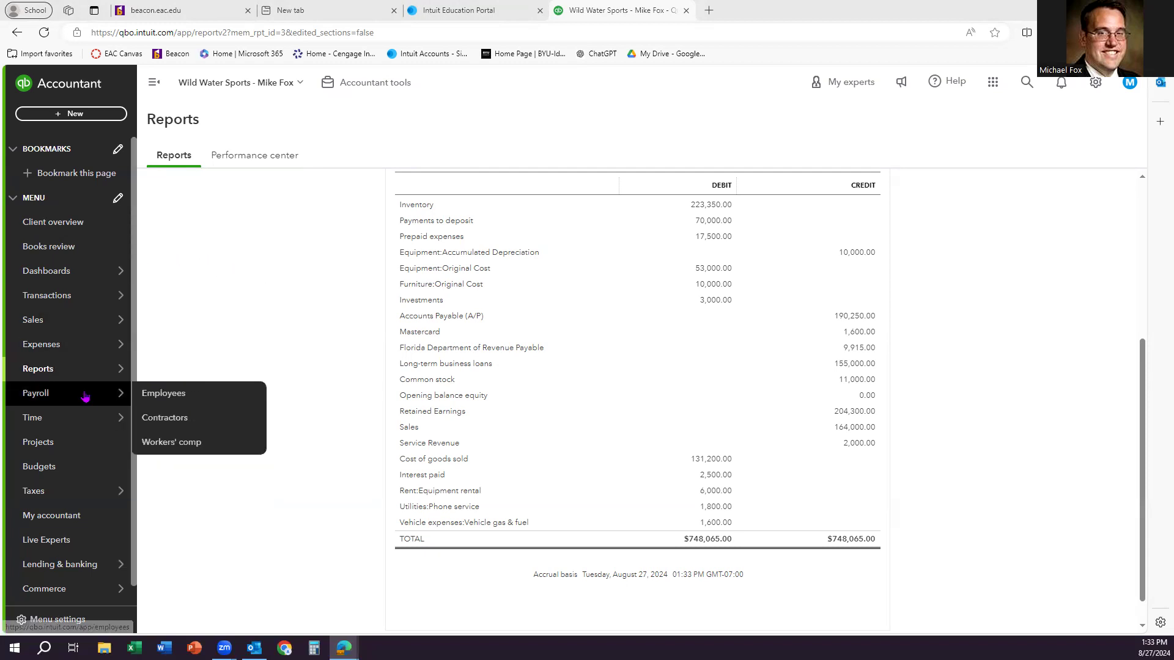
{"action": "left_click", "coordinate": [177, 401]}
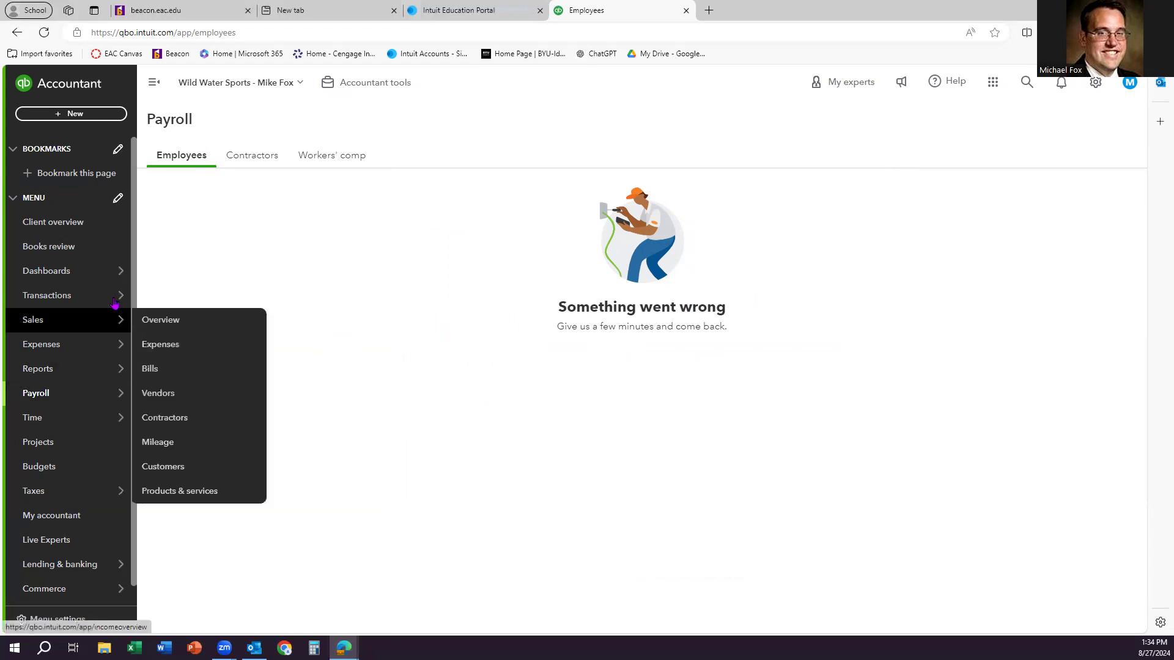
{"action": "left_click", "coordinate": [87, 121]}
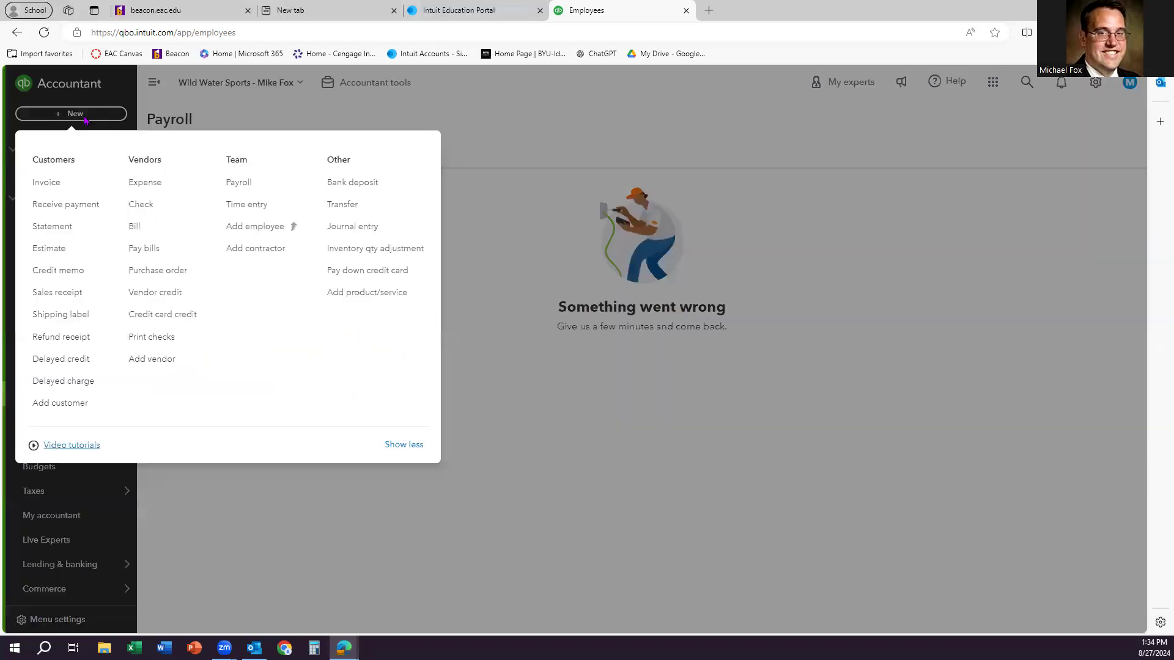
{"action": "left_click", "coordinate": [149, 209]}
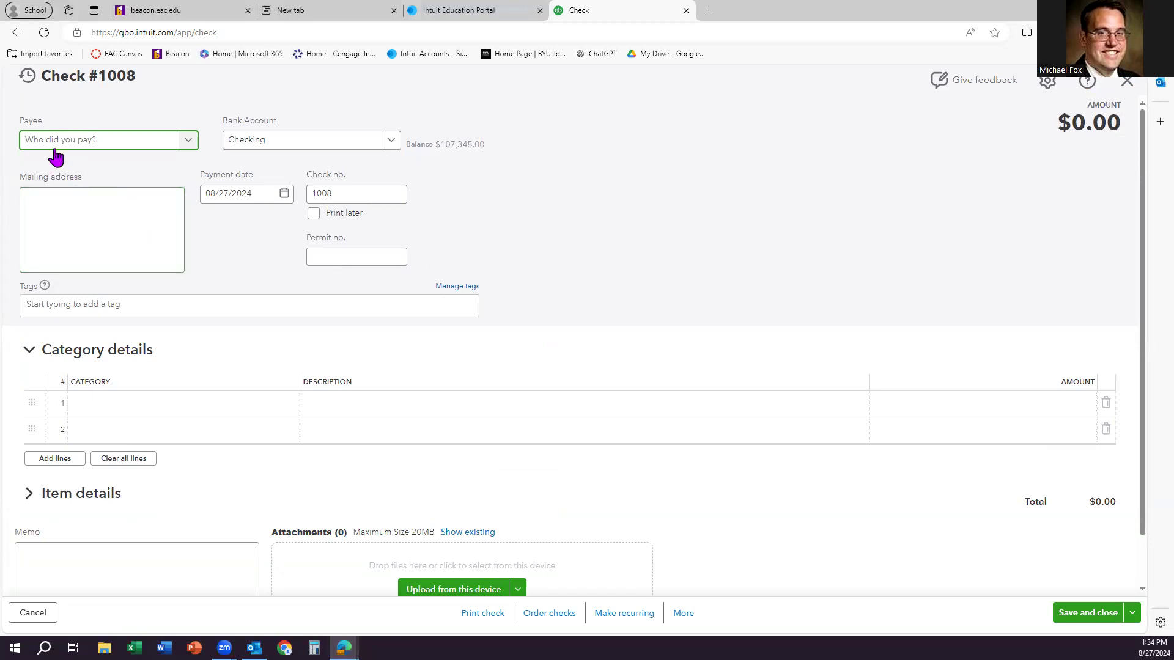
Add a new payee from the check's Payee list, with Employee as the contact type
{"action": "left_click", "coordinate": [190, 141]}
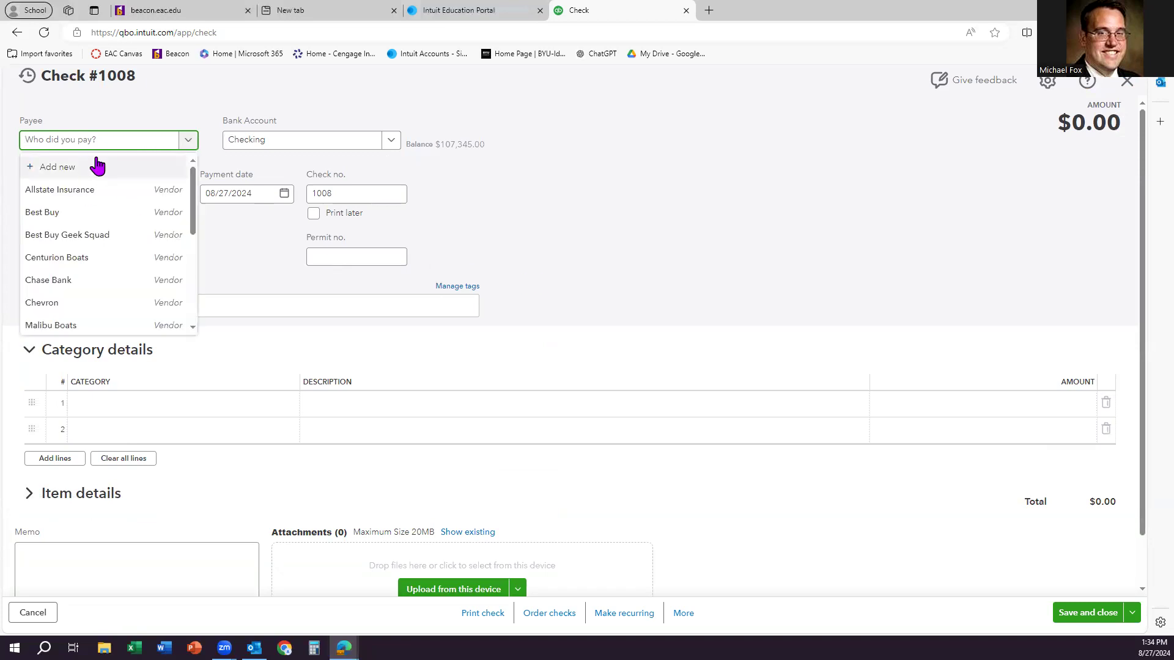
{"action": "left_click", "coordinate": [76, 167]}
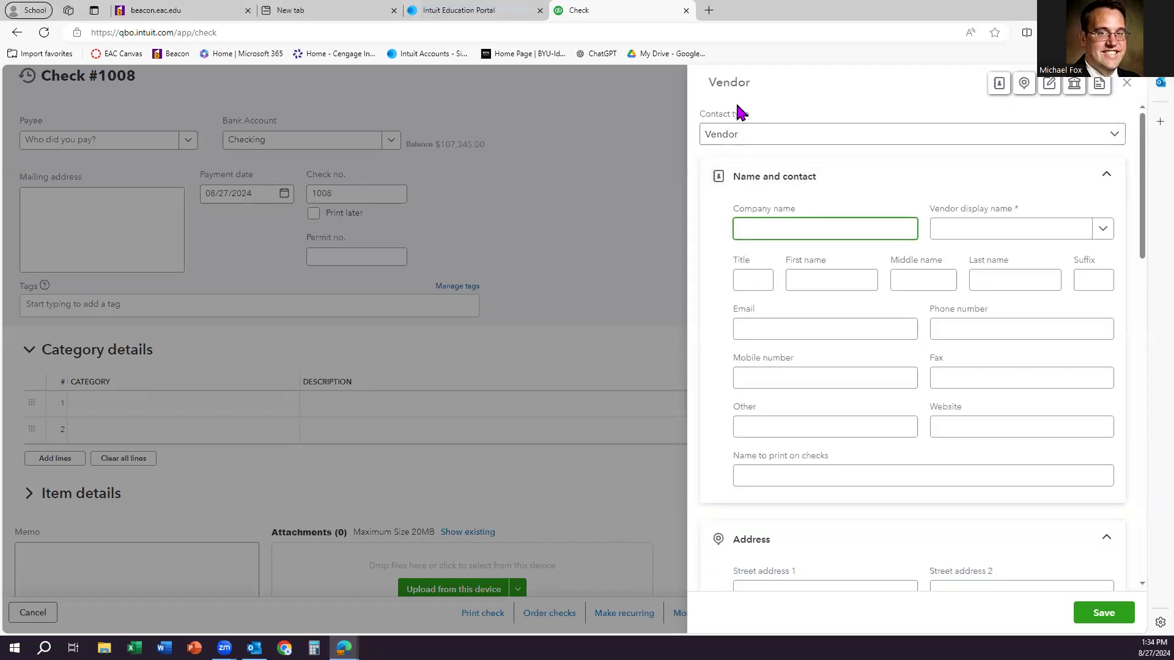
{"action": "left_click", "coordinate": [782, 137]}
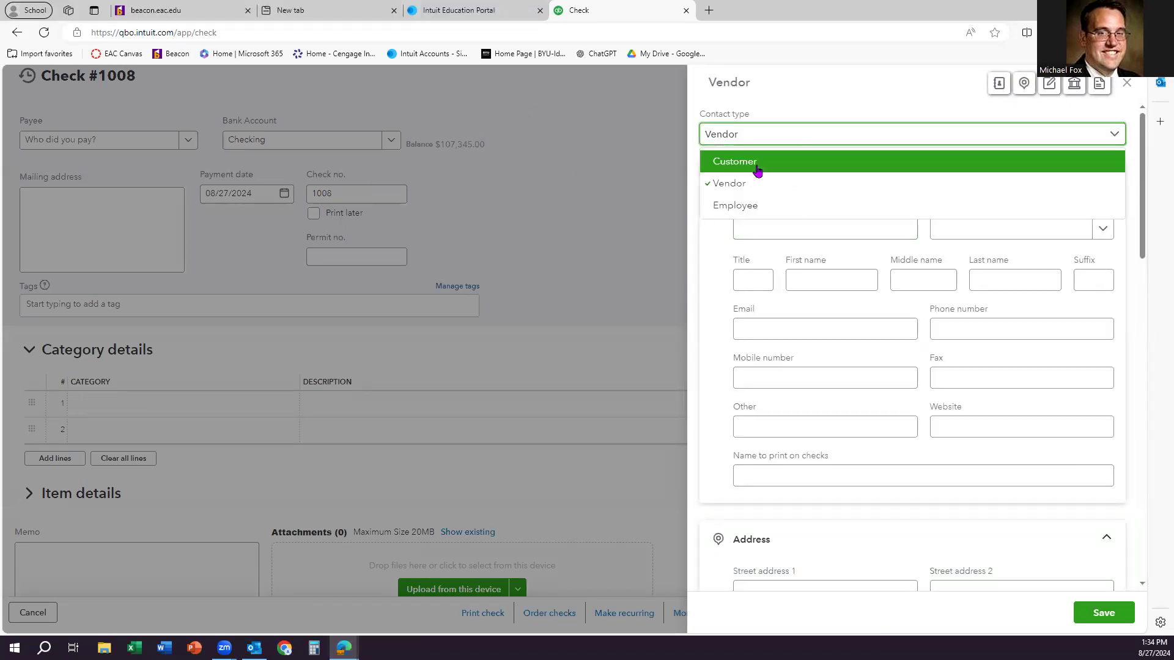
{"action": "left_click", "coordinate": [753, 206]}
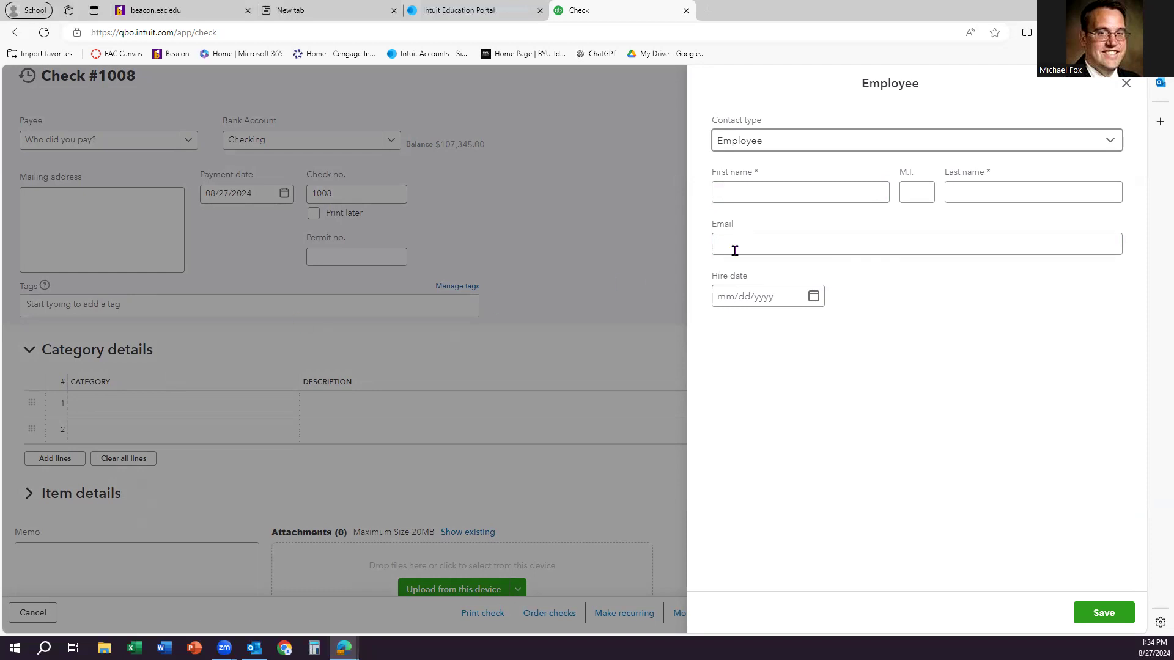
Enter the new employee's first and last name and save them as the payee
{"action": "left_click", "coordinate": [755, 193]}
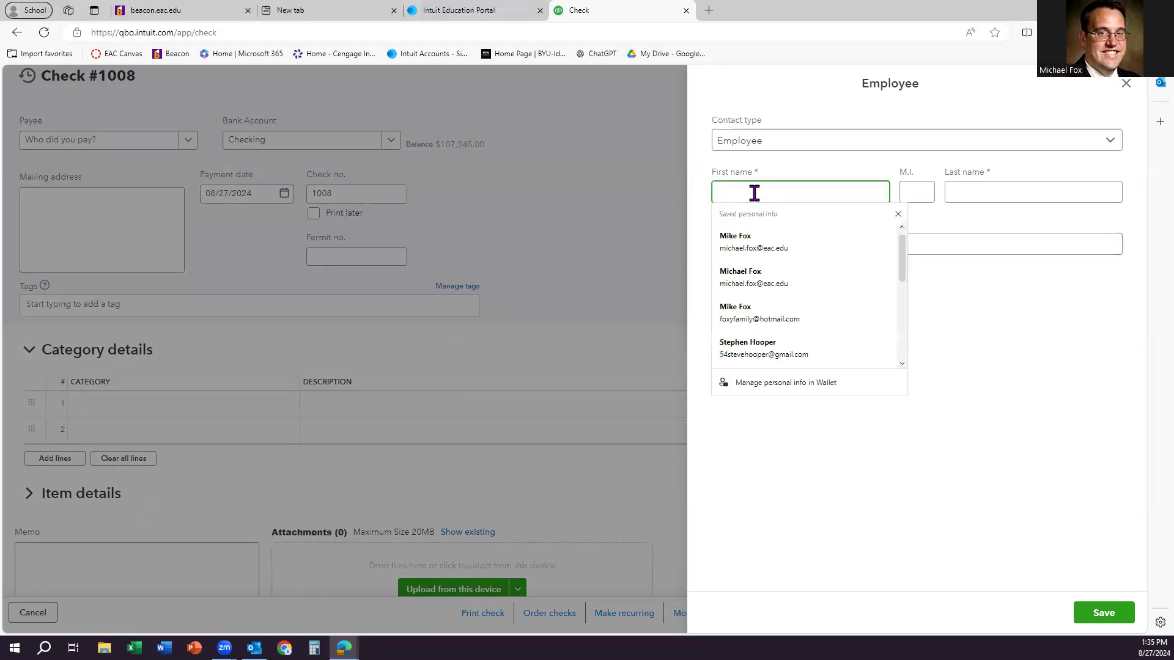
{"action": "type", "text": "Donna"}
{"action": "key", "text": "Tab"}
{"action": "key", "text": "Tab"}
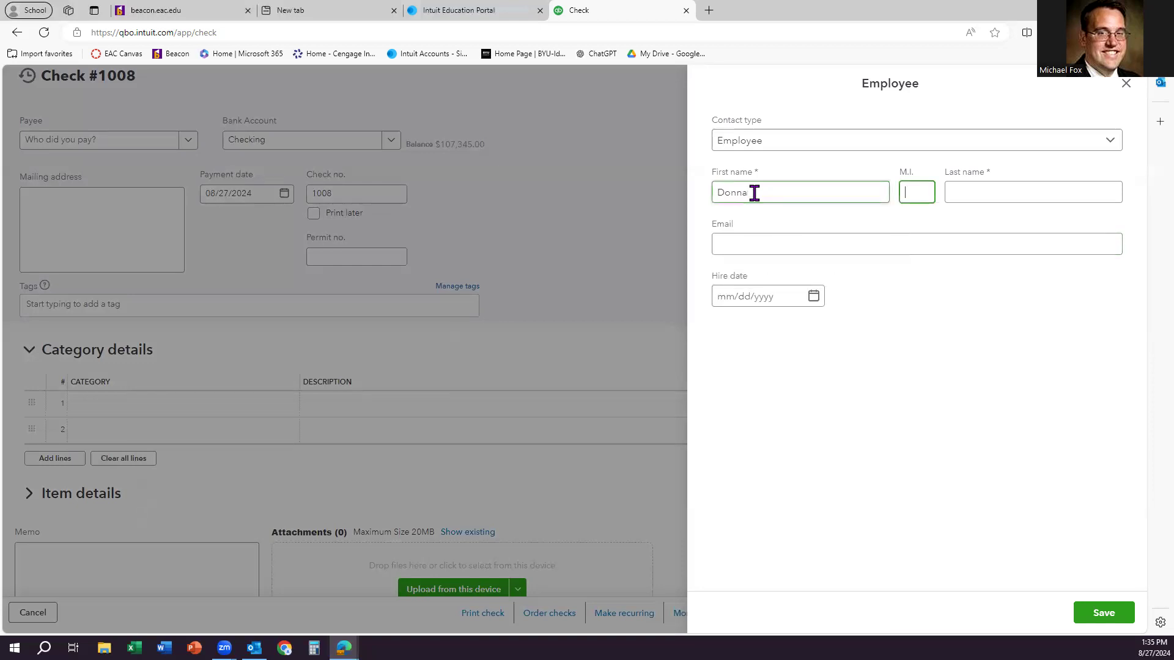
{"action": "type", "text": "ChN"}
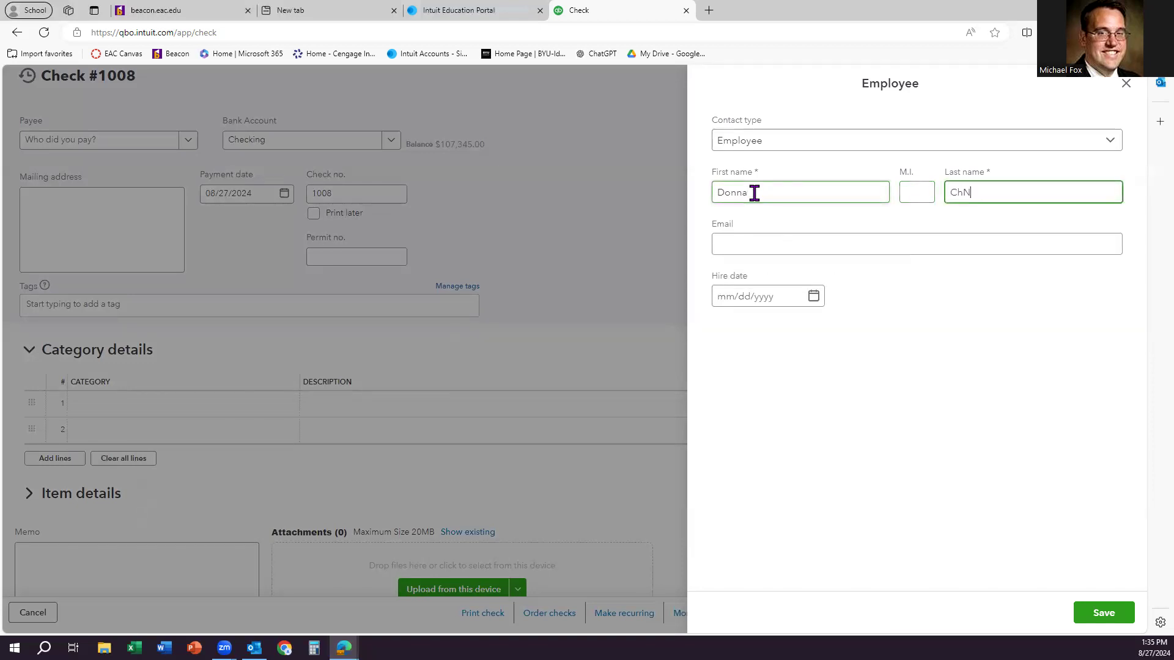
{"action": "key", "text": "BackSpace"}
{"action": "type", "text": "AND"}
{"action": "key", "text": "BackSpace"}
{"action": "key", "text": "BackSpace"}
{"action": "key", "text": "BackSpace"}
{"action": "type", "text": "andler"}
{"action": "key", "text": "Tab"}
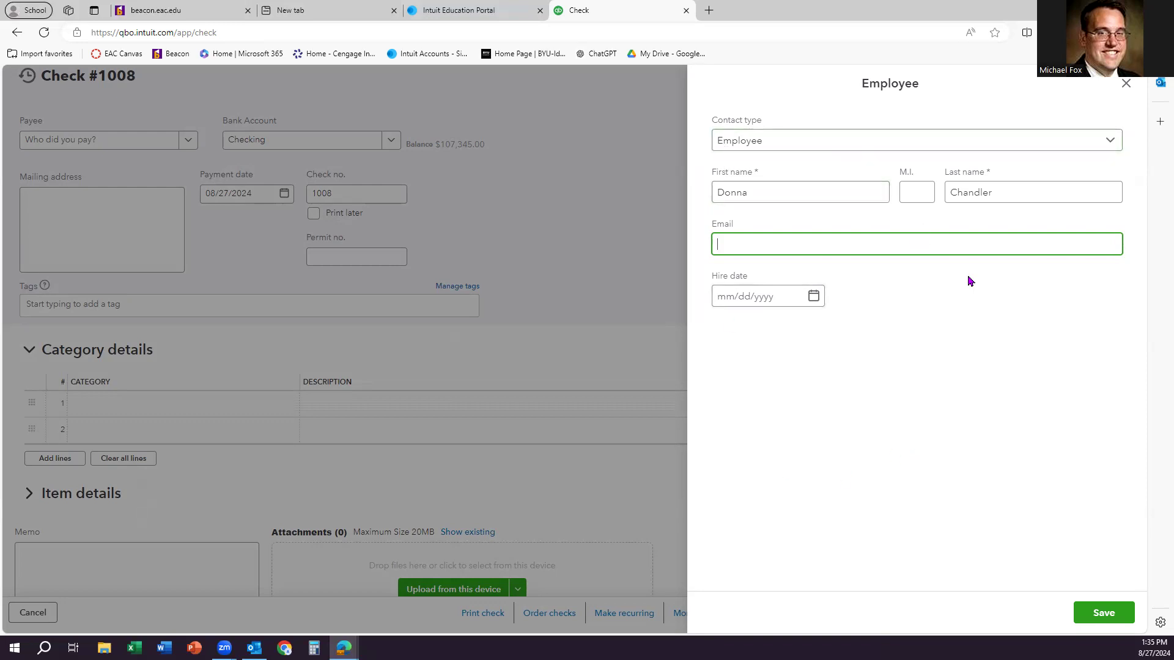
{"action": "left_click", "coordinate": [1113, 620]}
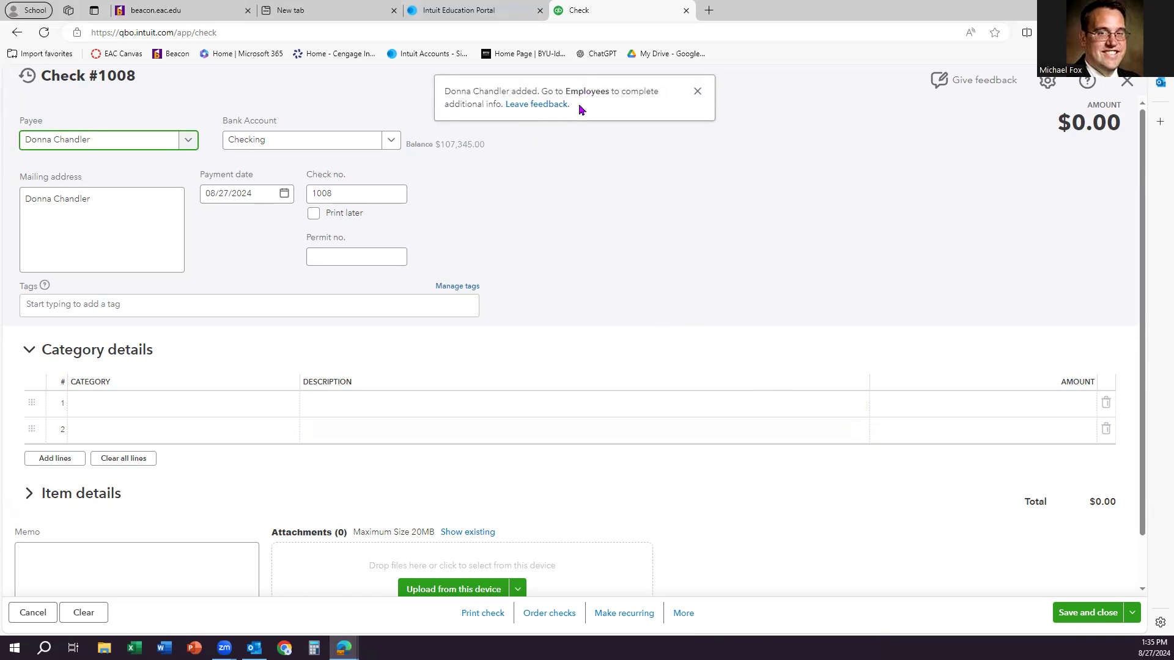
Create a second Employee contact with first and last name and make them the check's payee
{"action": "left_click", "coordinate": [190, 141]}
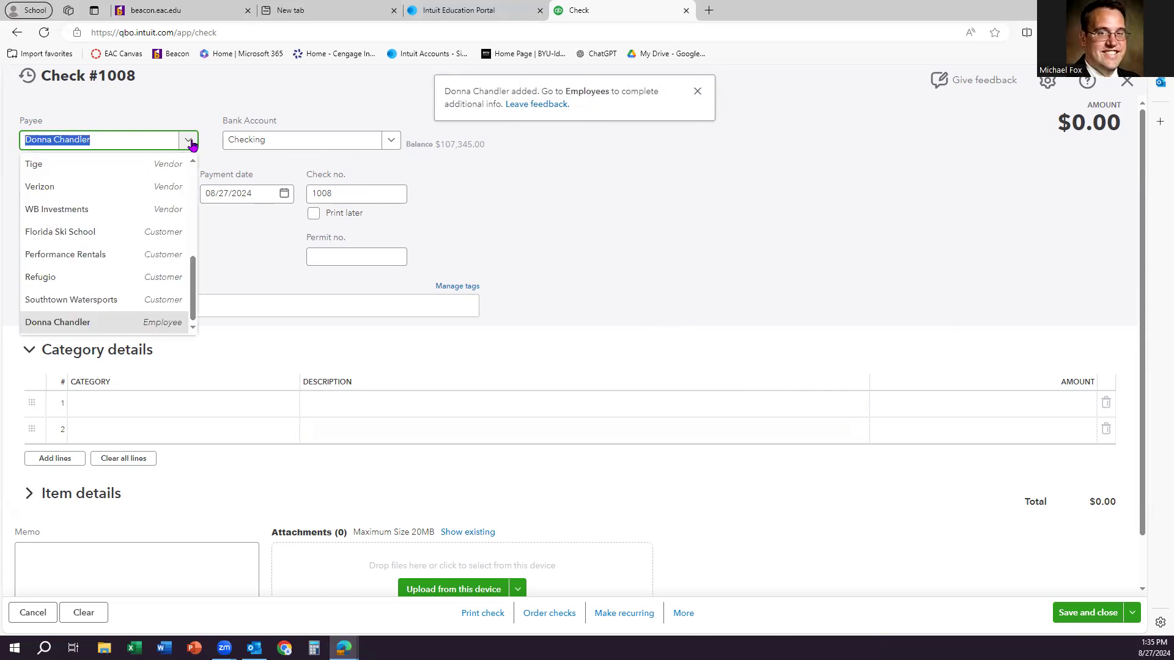
{"action": "scroll", "coordinate": [147, 188], "scroll_direction": "up", "scroll_amount": 5}
{"action": "left_click", "coordinate": [95, 167]}
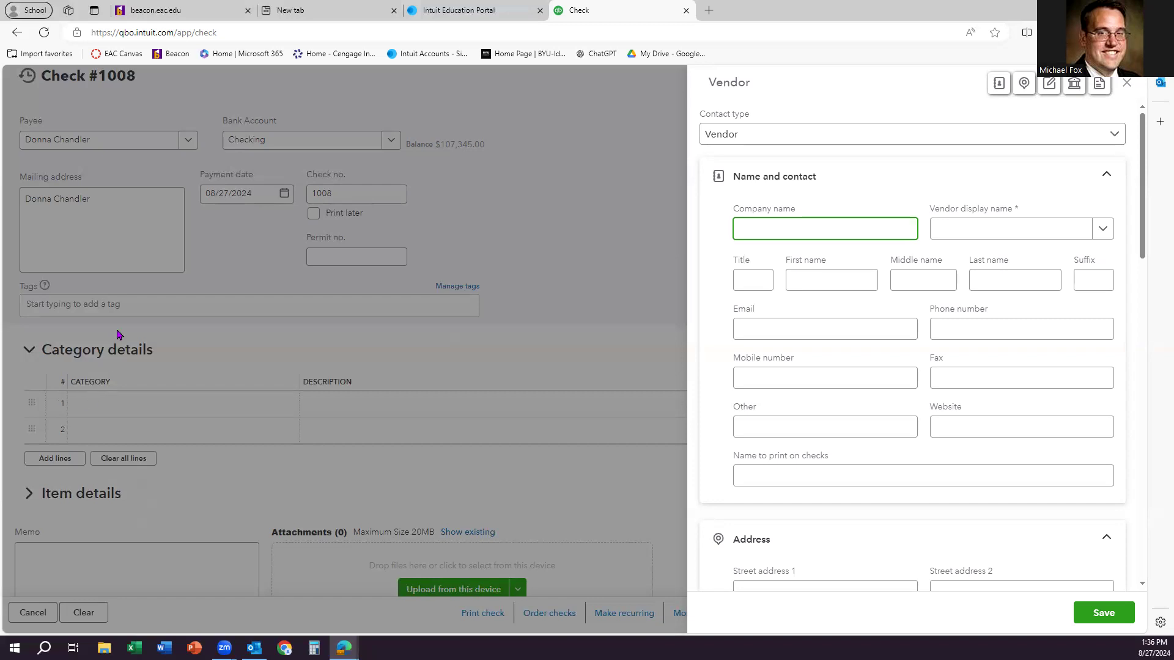
{"action": "left_click", "coordinate": [782, 141]}
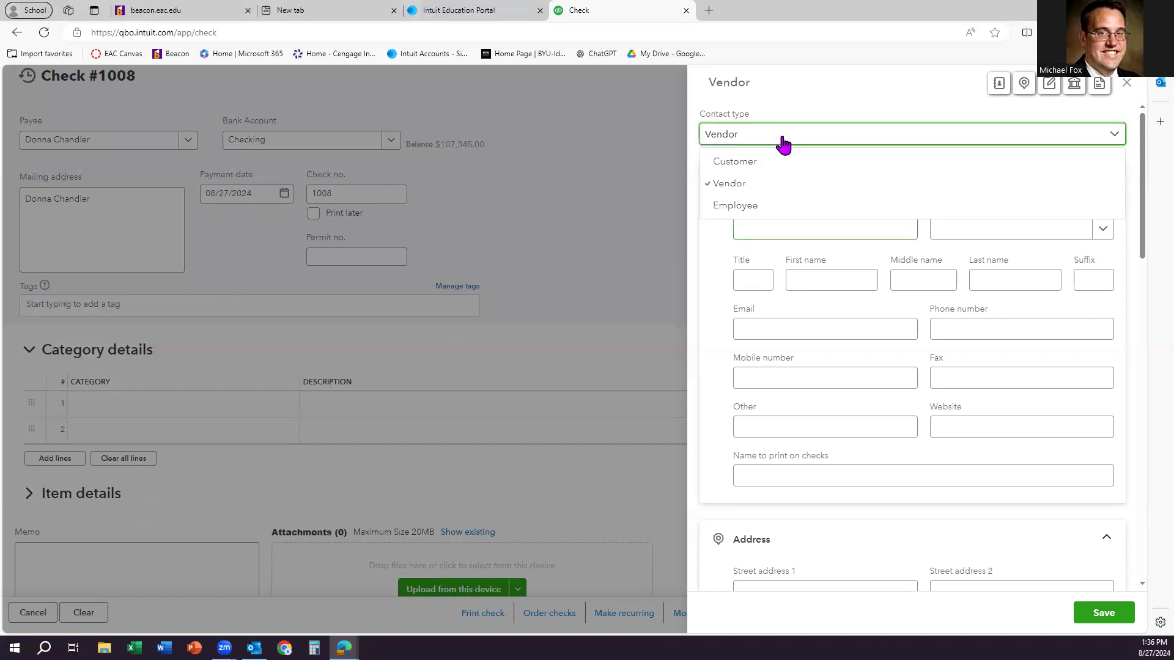
{"action": "left_click", "coordinate": [754, 206]}
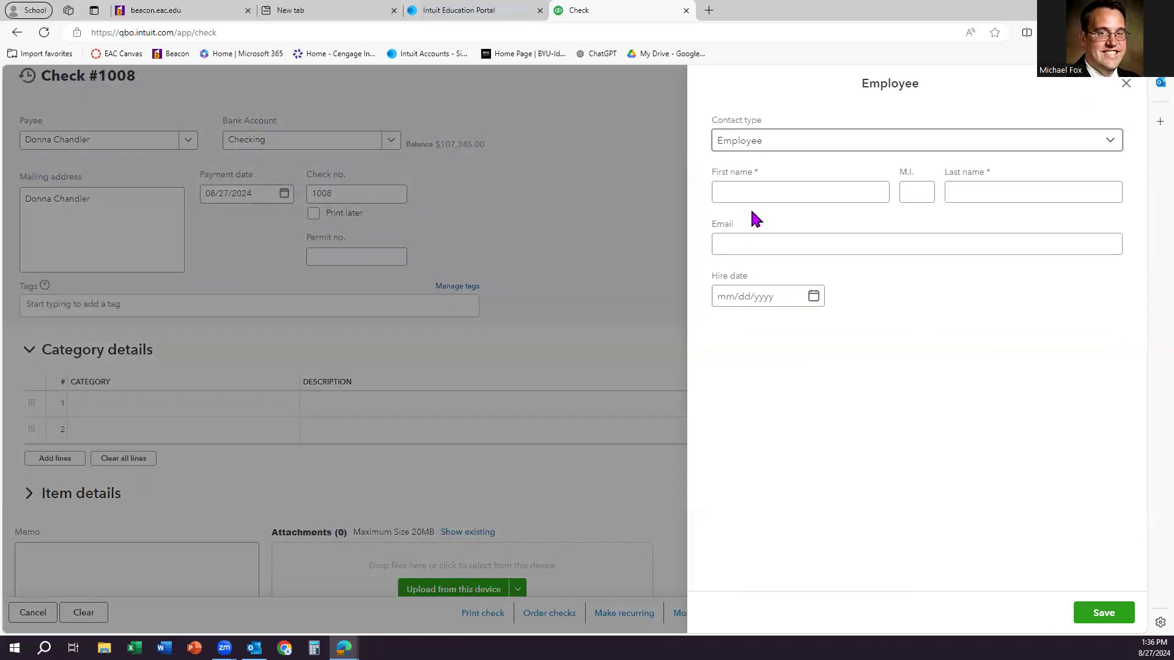
{"action": "left_click", "coordinate": [763, 192]}
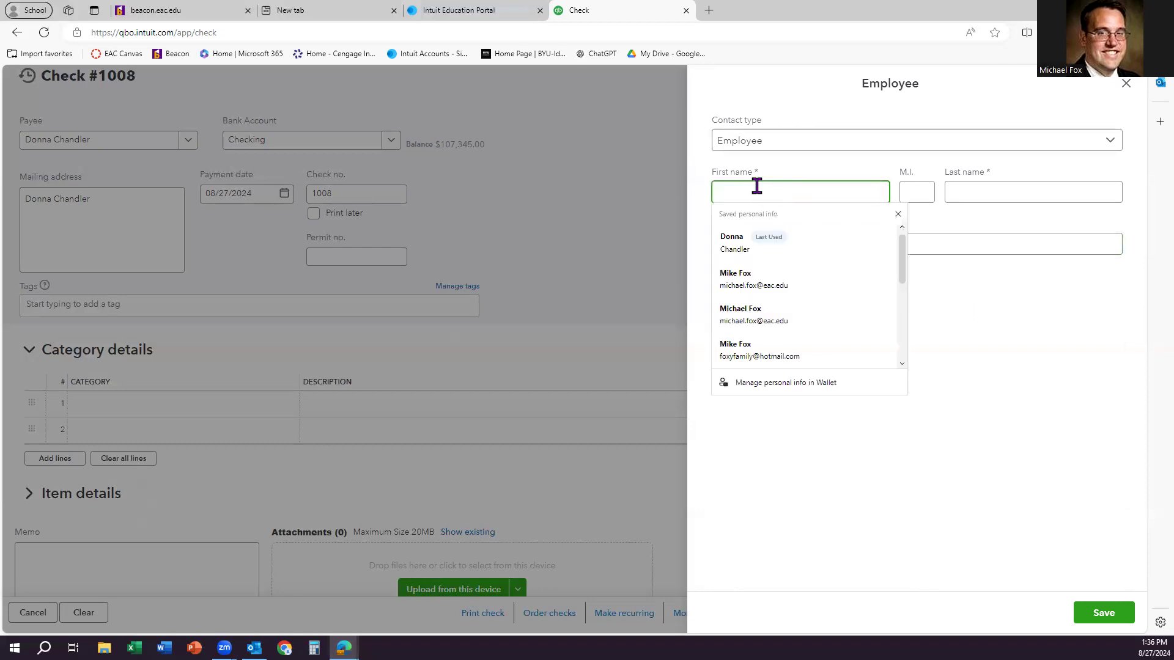
{"action": "type", "text": "Karen"}
{"action": "key", "text": "Tab"}
{"action": "key", "text": "Tab"}
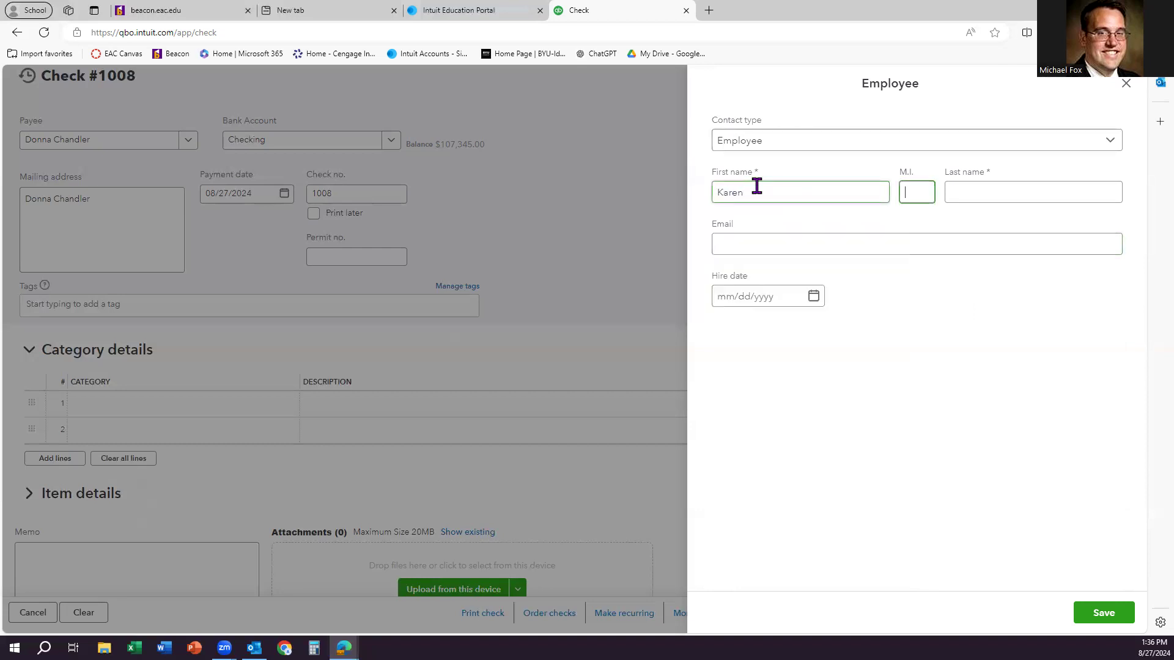
{"action": "type", "text": "Vordale"}
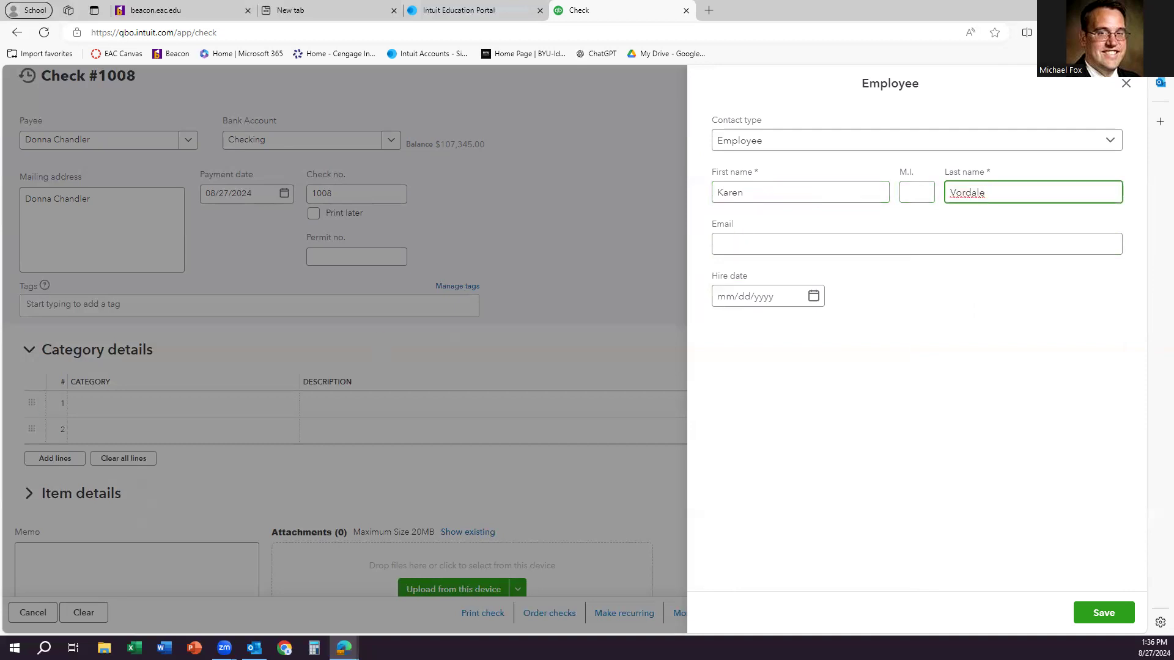
{"action": "left_click", "coordinate": [1104, 613]}
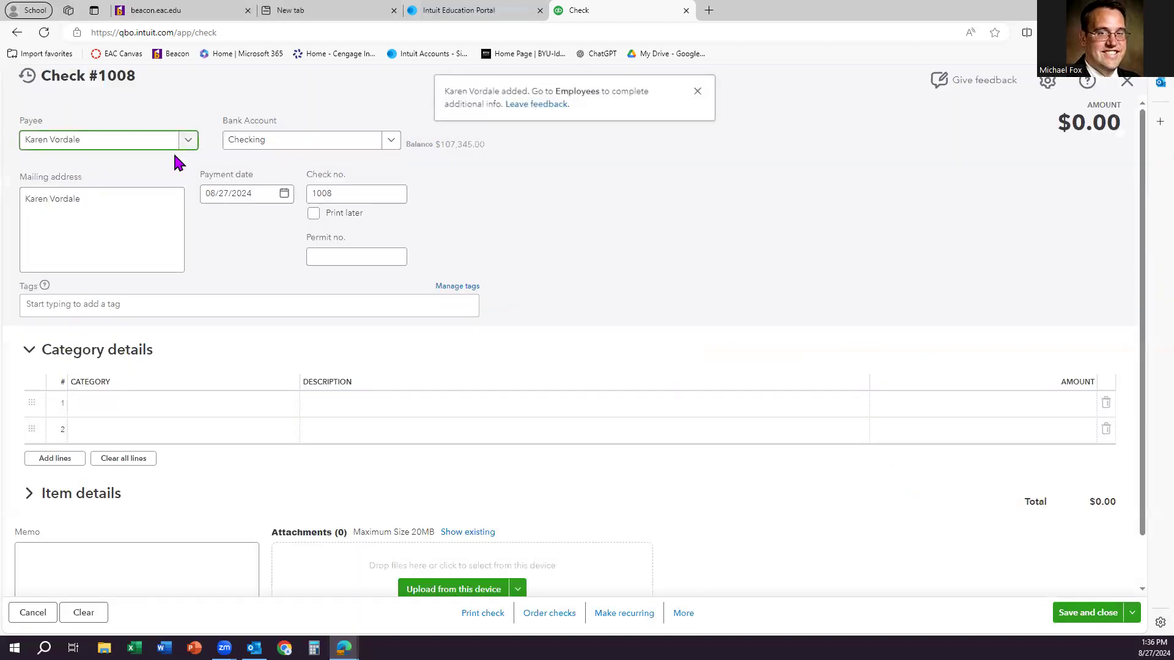
{"action": "left_click", "coordinate": [187, 141]}
Create a third Employee contact with first and last name as payee on check 1008
{"action": "scroll", "coordinate": [150, 207], "scroll_direction": "up", "scroll_amount": 10}
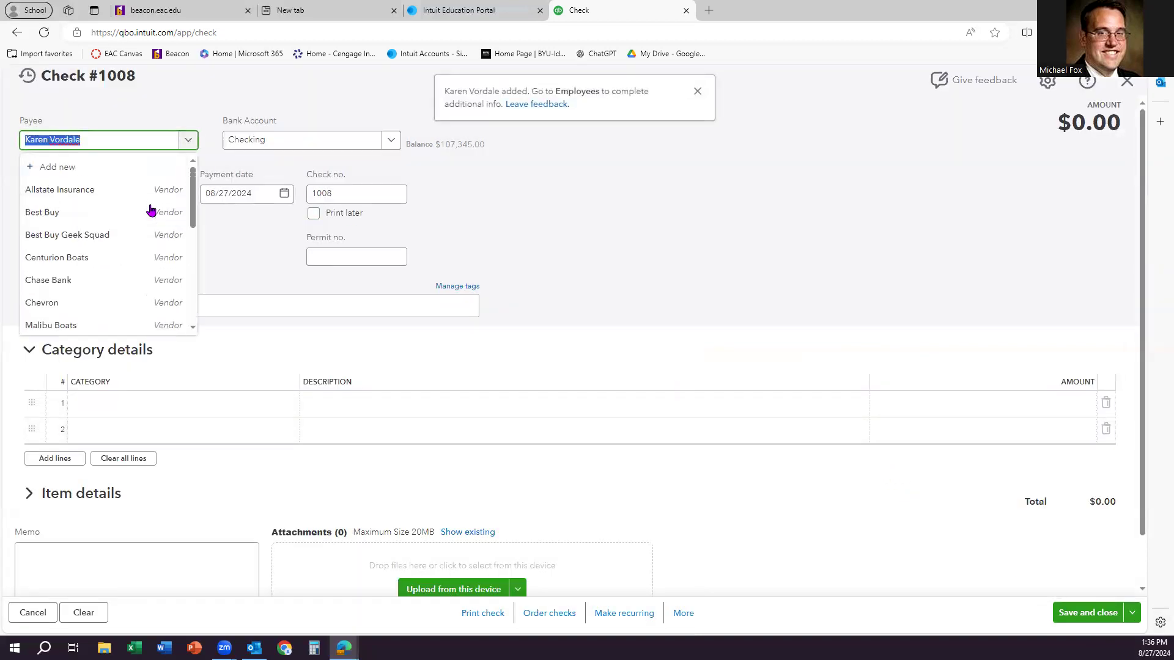
{"action": "left_click", "coordinate": [107, 177]}
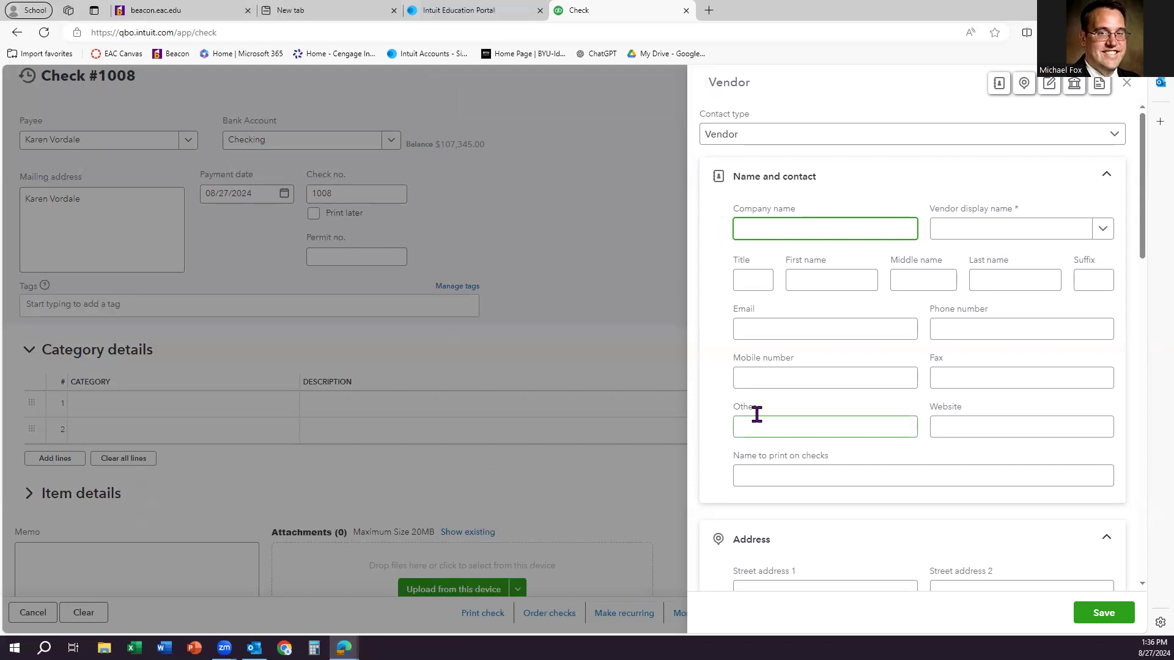
{"action": "left_click", "coordinate": [753, 139]}
{"action": "left_click", "coordinate": [755, 205]}
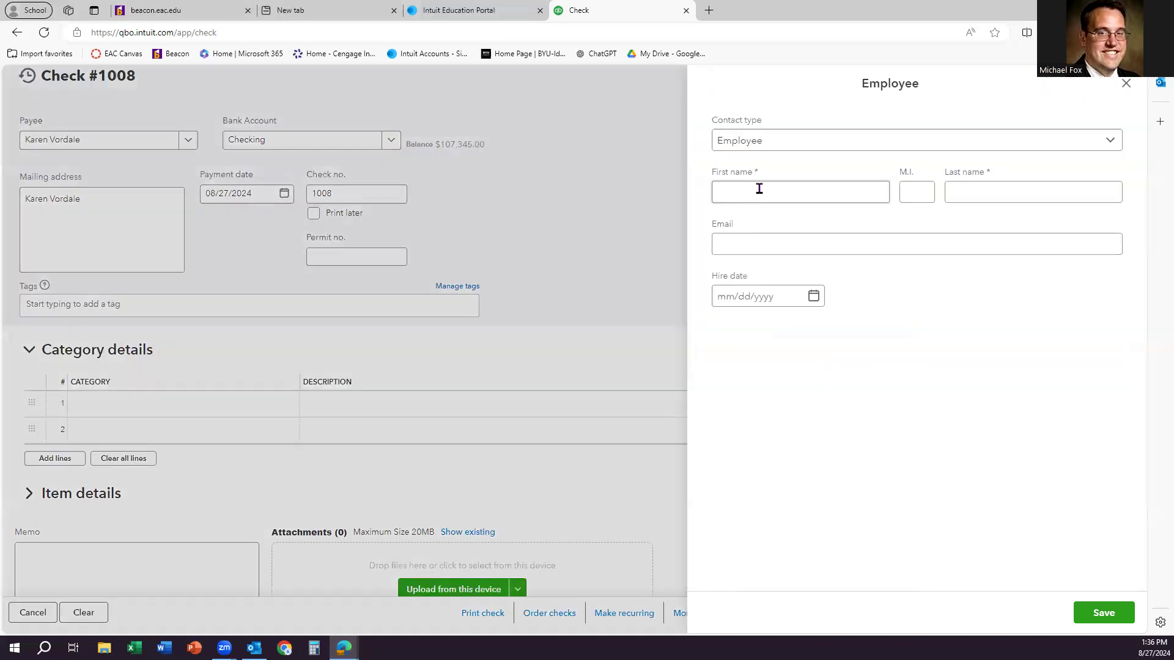
{"action": "left_click", "coordinate": [761, 191]}
{"action": "type", "text": "Ryd"}
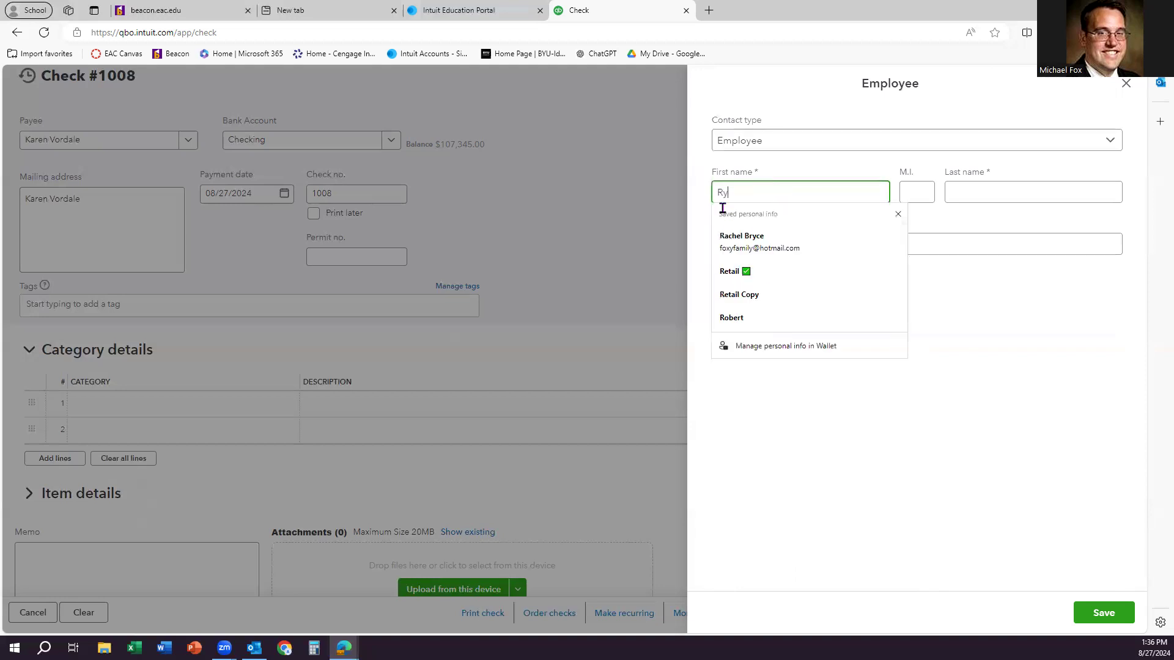
{"action": "key", "text": "Tab"}
{"action": "key", "text": "Tab"}
{"action": "type", "text": "Zac"}
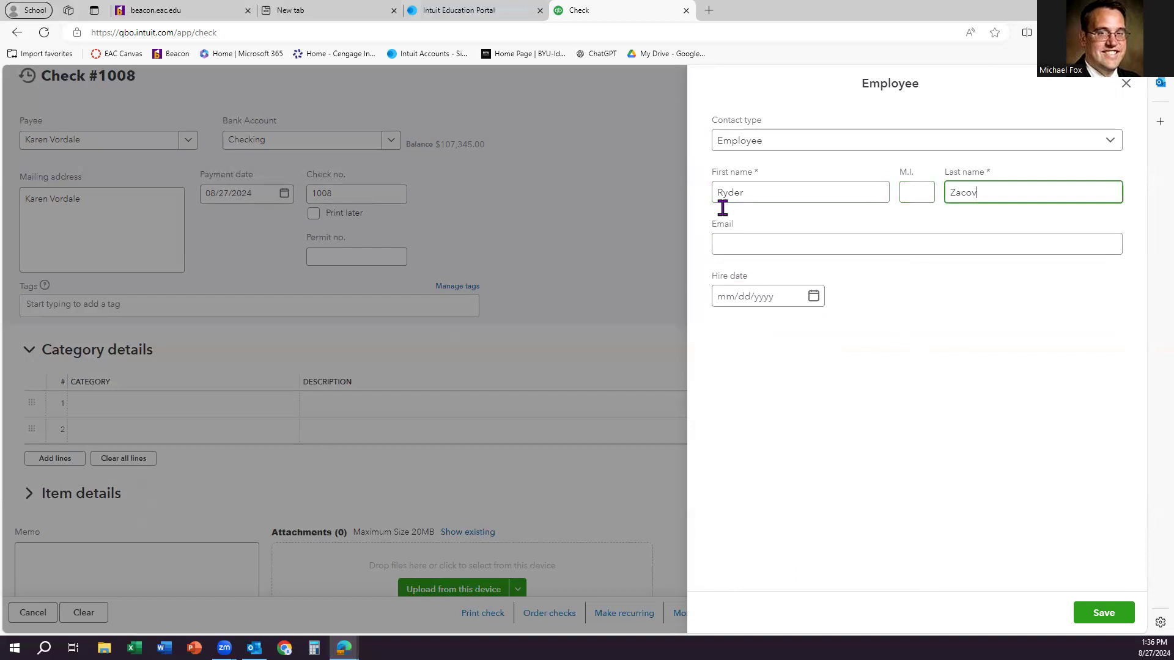
{"action": "type", "text": "ovic"}
{"action": "left_click", "coordinate": [1101, 612]}
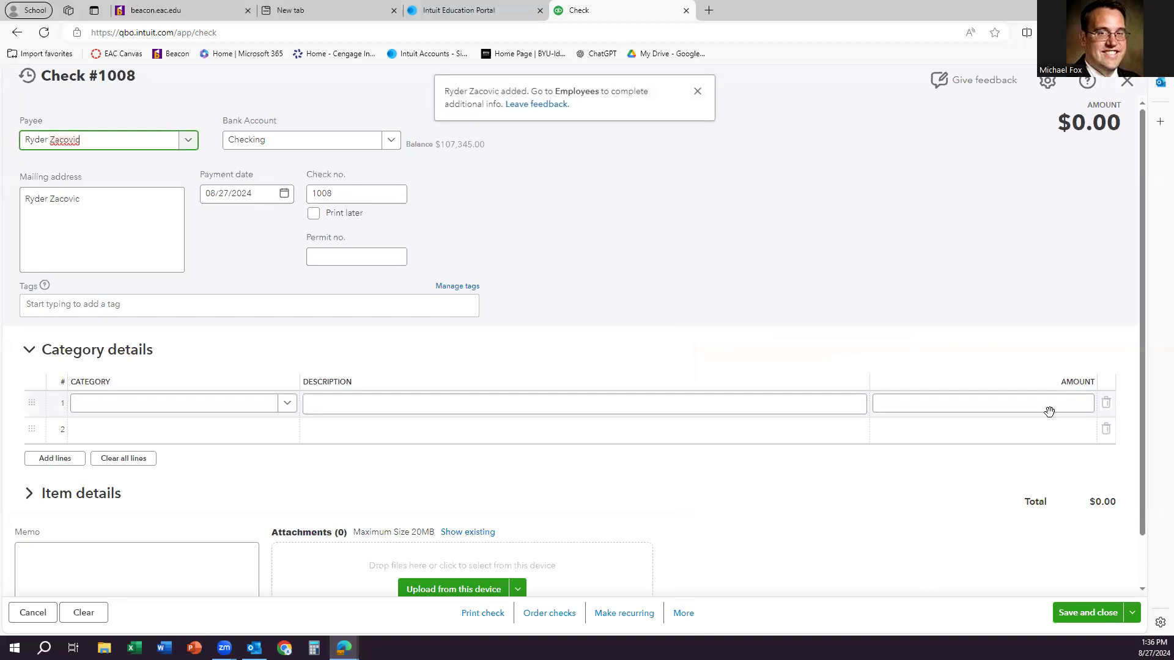
Discard unsaved check #1008 and return to the payroll Employees list
{"action": "left_click", "coordinate": [1127, 82]}
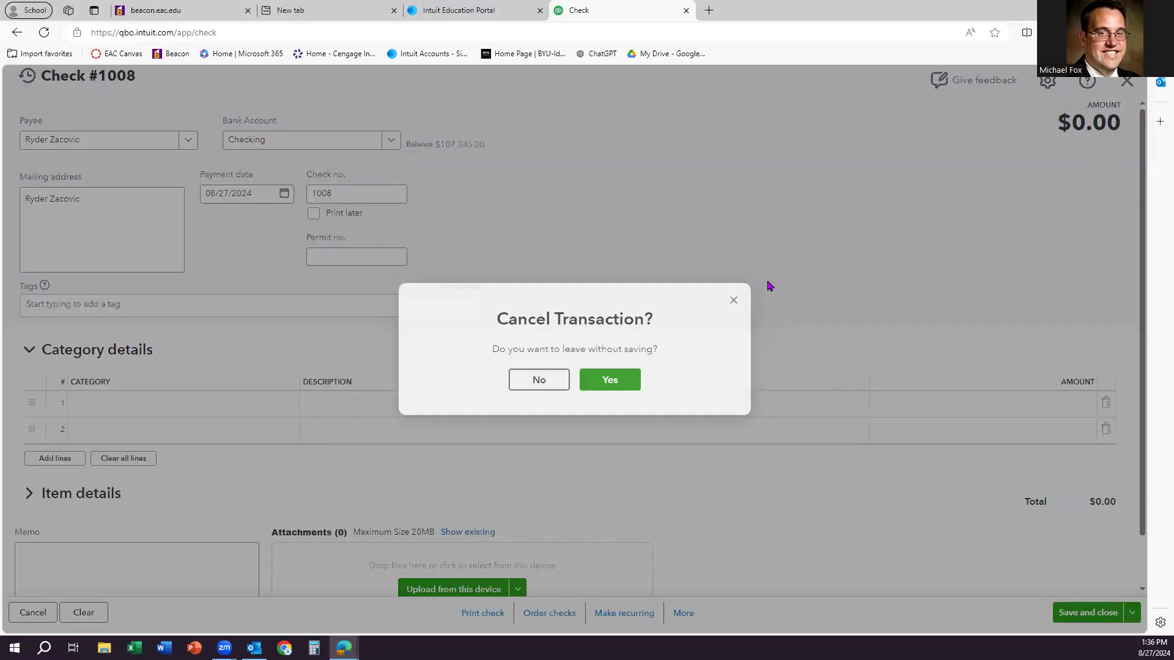
{"action": "left_click", "coordinate": [618, 394]}
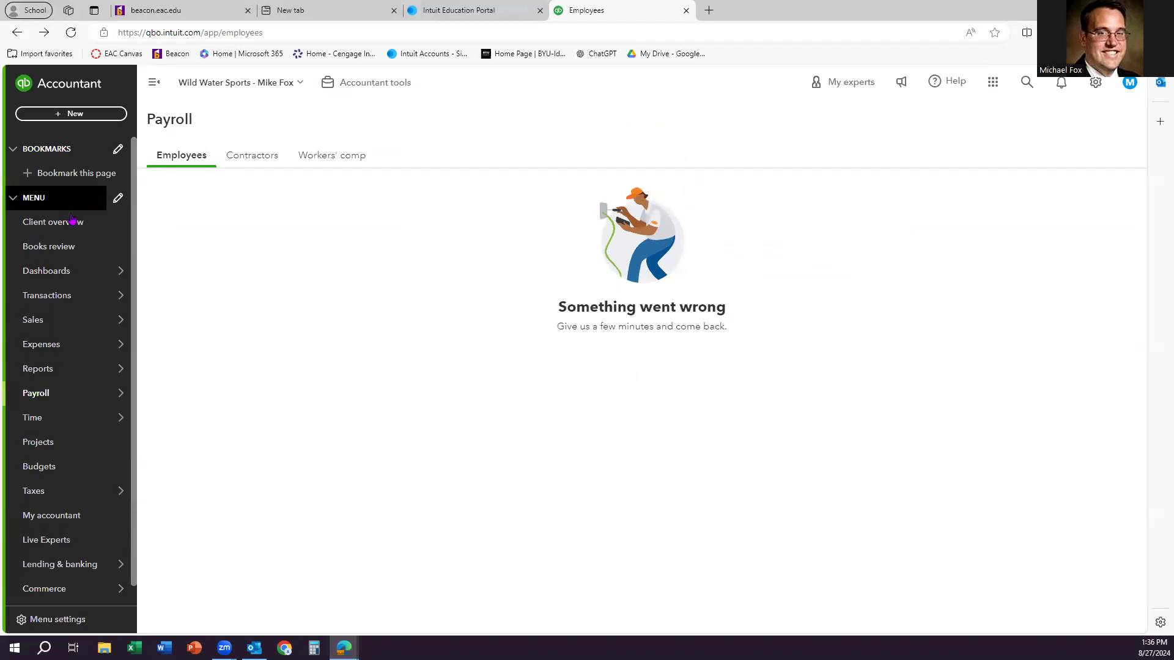
{"action": "mouse_move", "coordinate": [68, 298]}
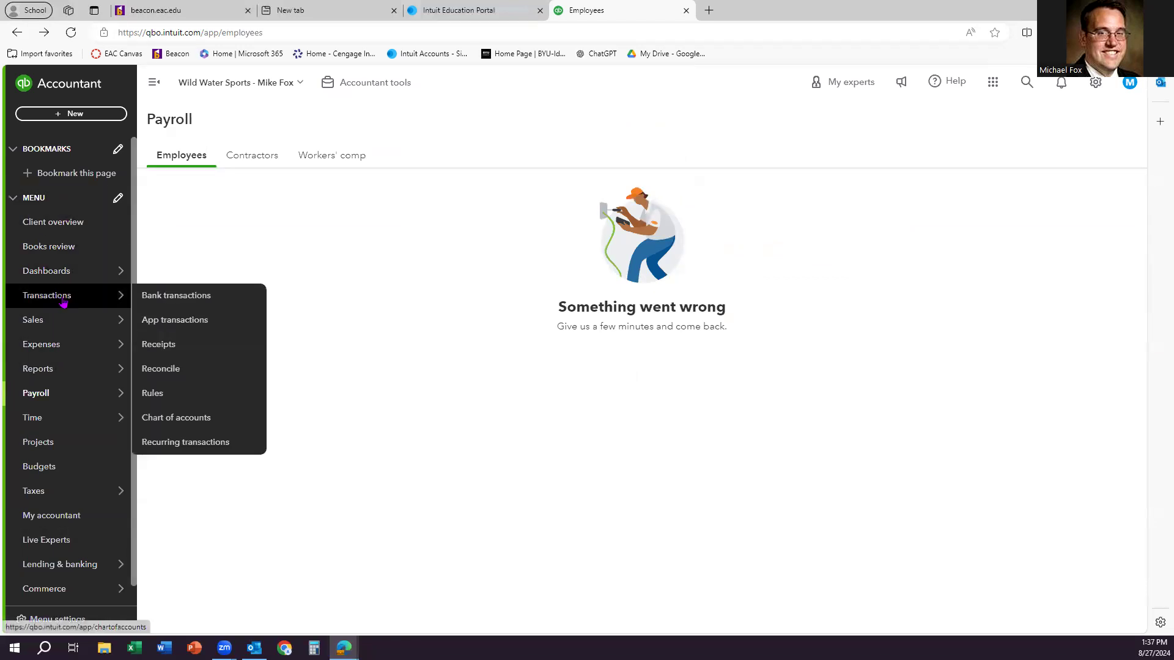
{"action": "mouse_move", "coordinate": [50, 379]}
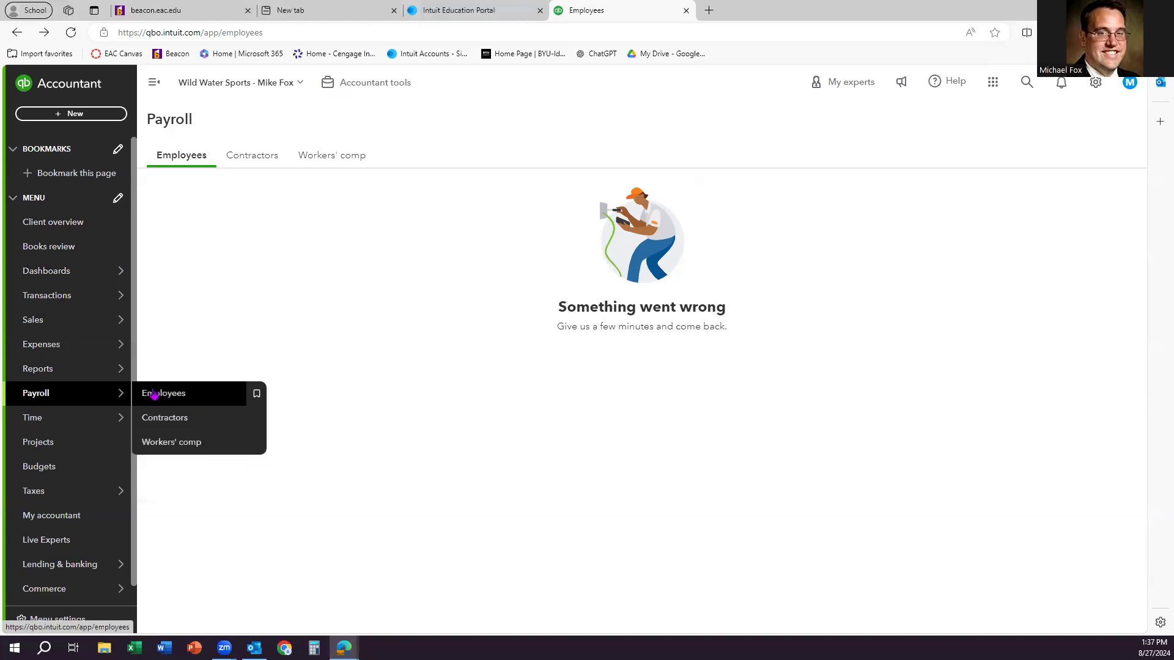
{"action": "left_click", "coordinate": [158, 396]}
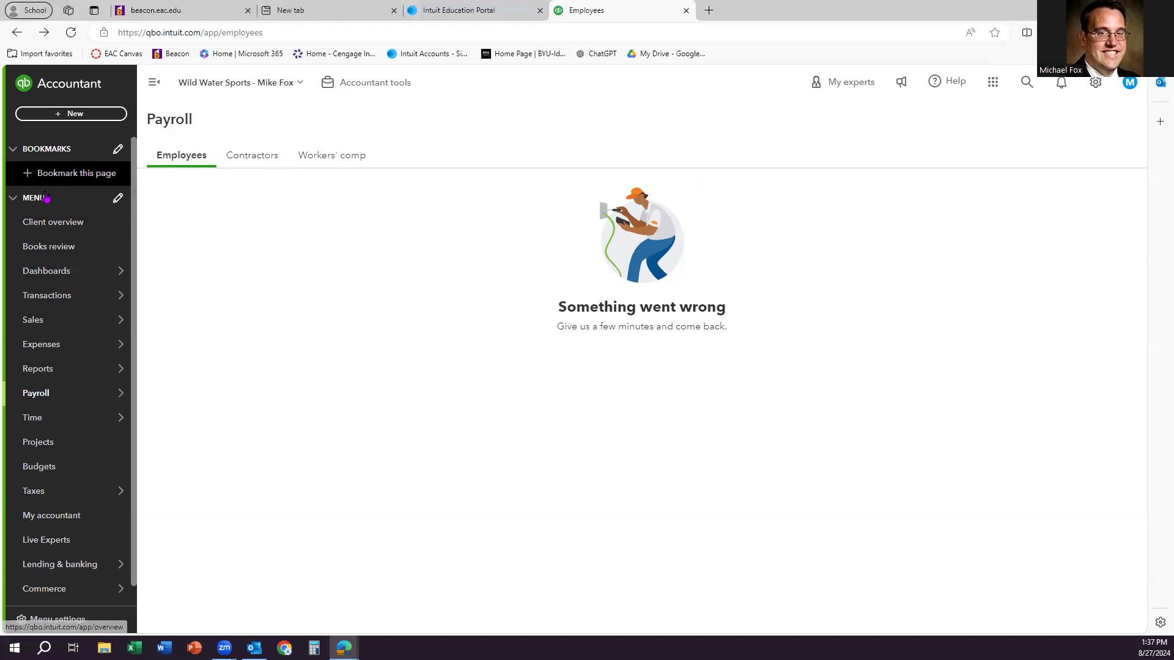
Go to the Home dashboard showing Checking at $107,345.00 and Mastercard at $1,600.00
{"action": "mouse_move", "coordinate": [101, 273]}
{"action": "left_click", "coordinate": [149, 274]}
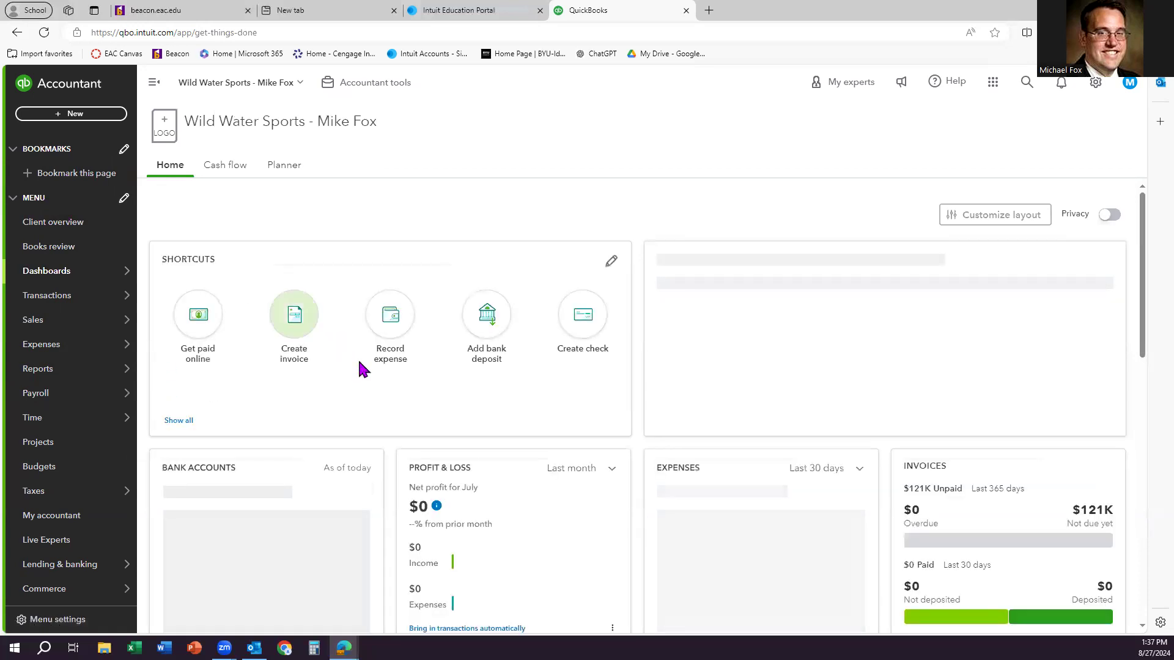
{"action": "scroll", "coordinate": [360, 370], "scroll_direction": "down", "scroll_amount": 1}
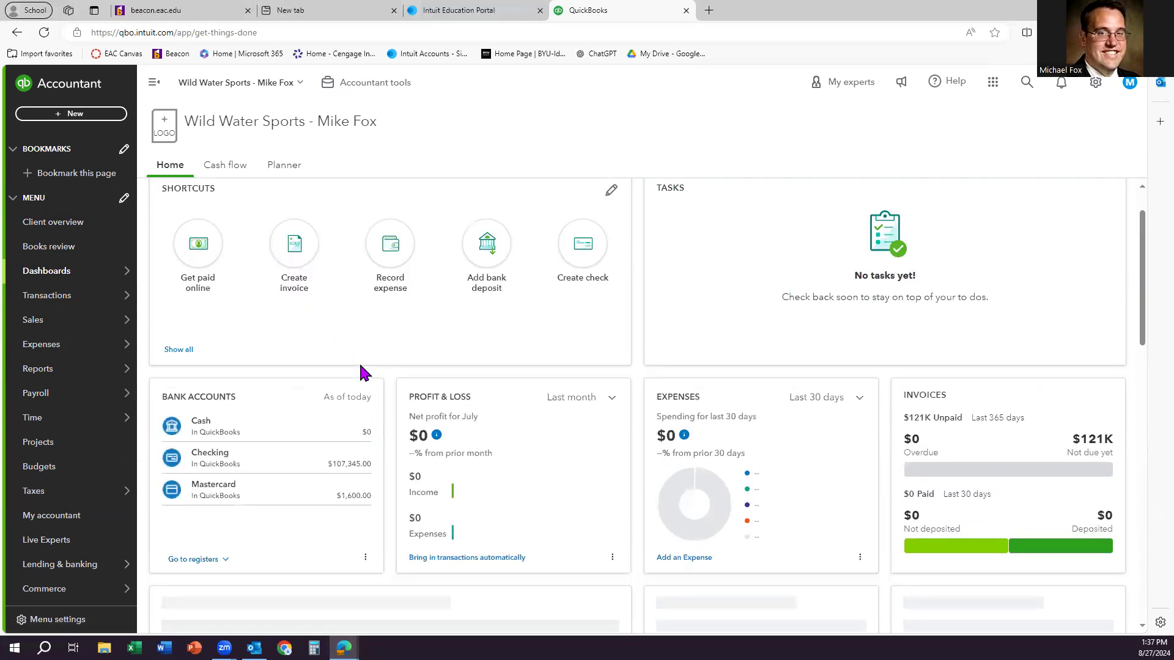
{"action": "mouse_move", "coordinate": [69, 327]}
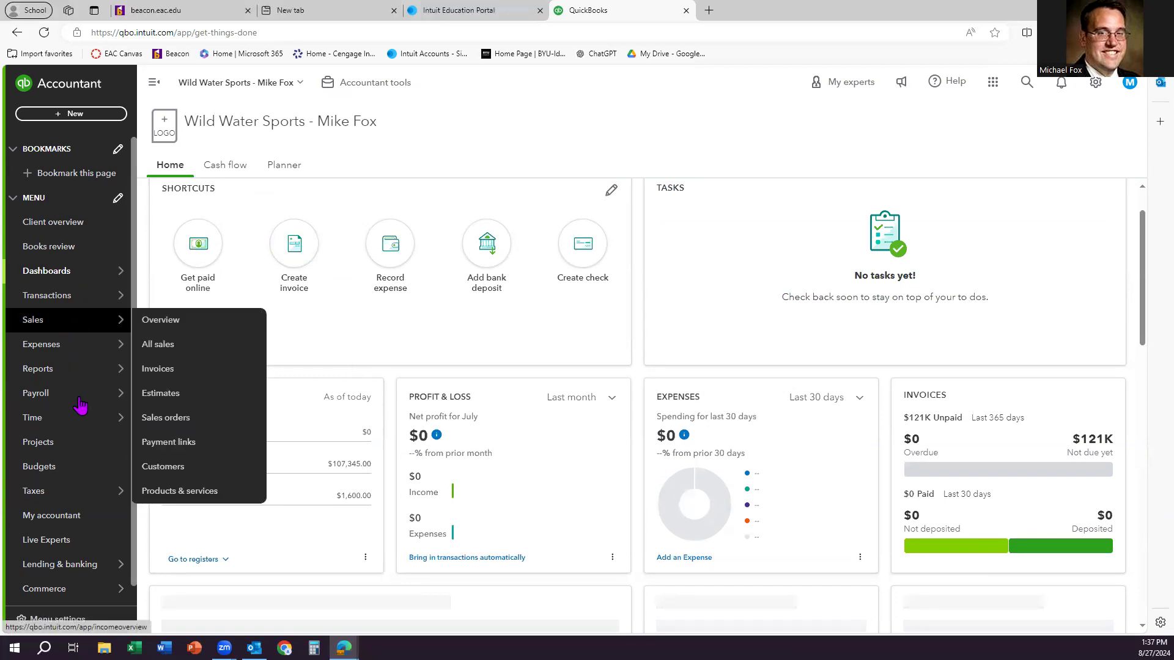
{"action": "scroll", "coordinate": [81, 403], "scroll_direction": "down", "scroll_amount": 1}
Open the first employee's profile from Payroll > Employees and edit her personal info
{"action": "mouse_move", "coordinate": [82, 403]}
{"action": "left_click", "coordinate": [178, 400]}
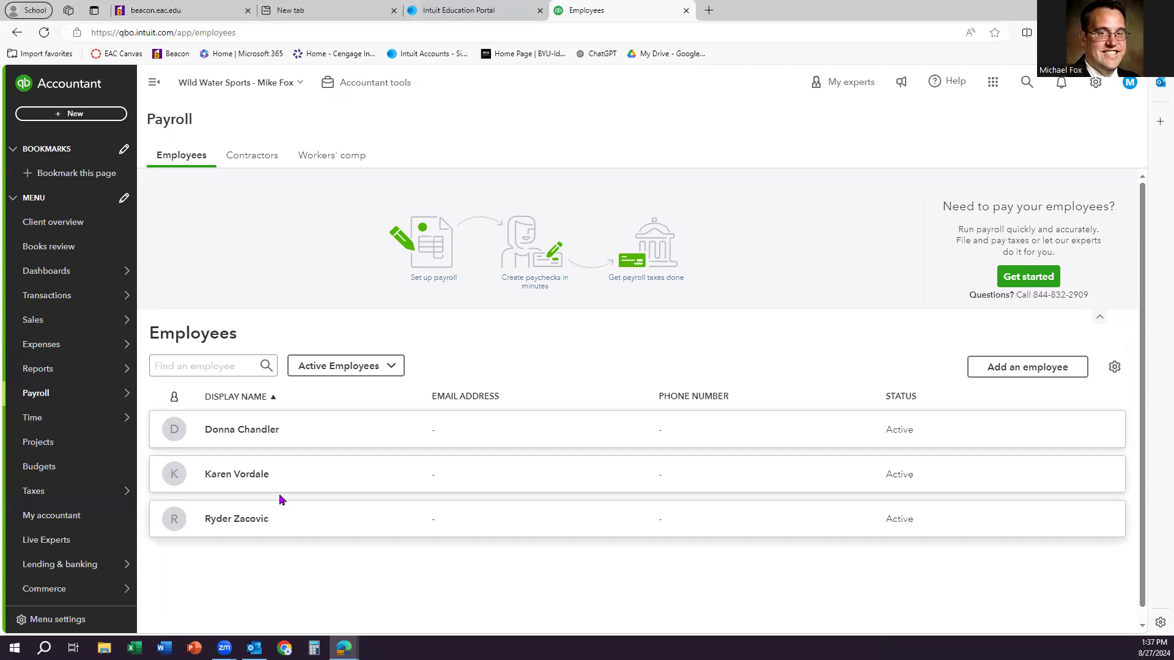
{"action": "left_click", "coordinate": [291, 437]}
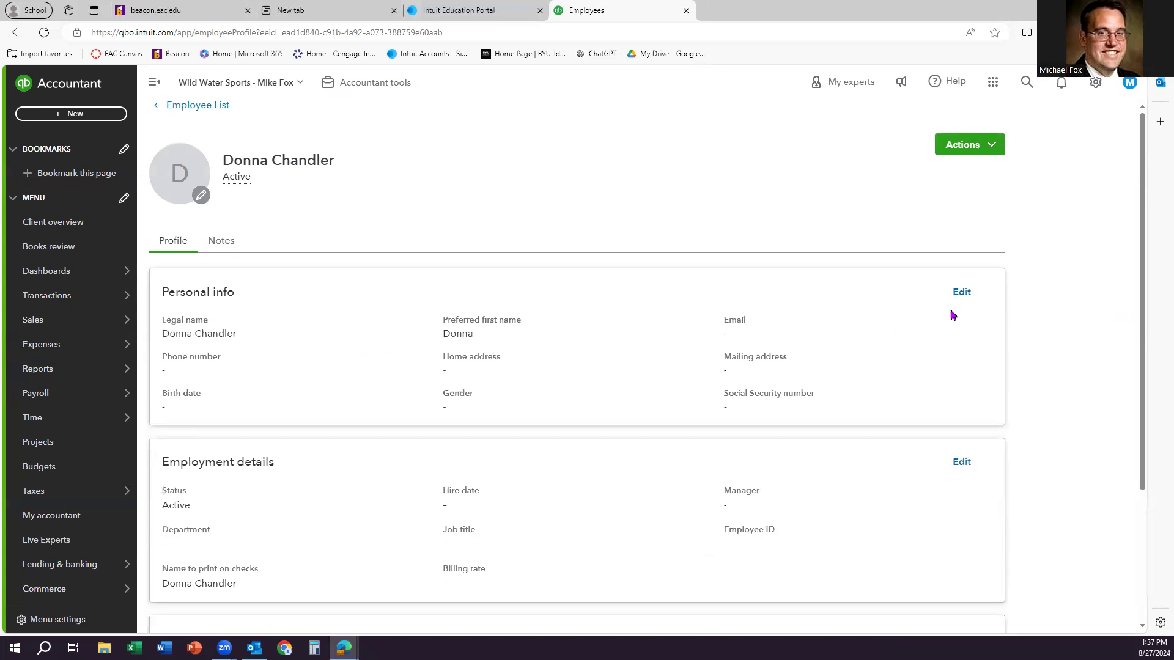
{"action": "left_click", "coordinate": [960, 295]}
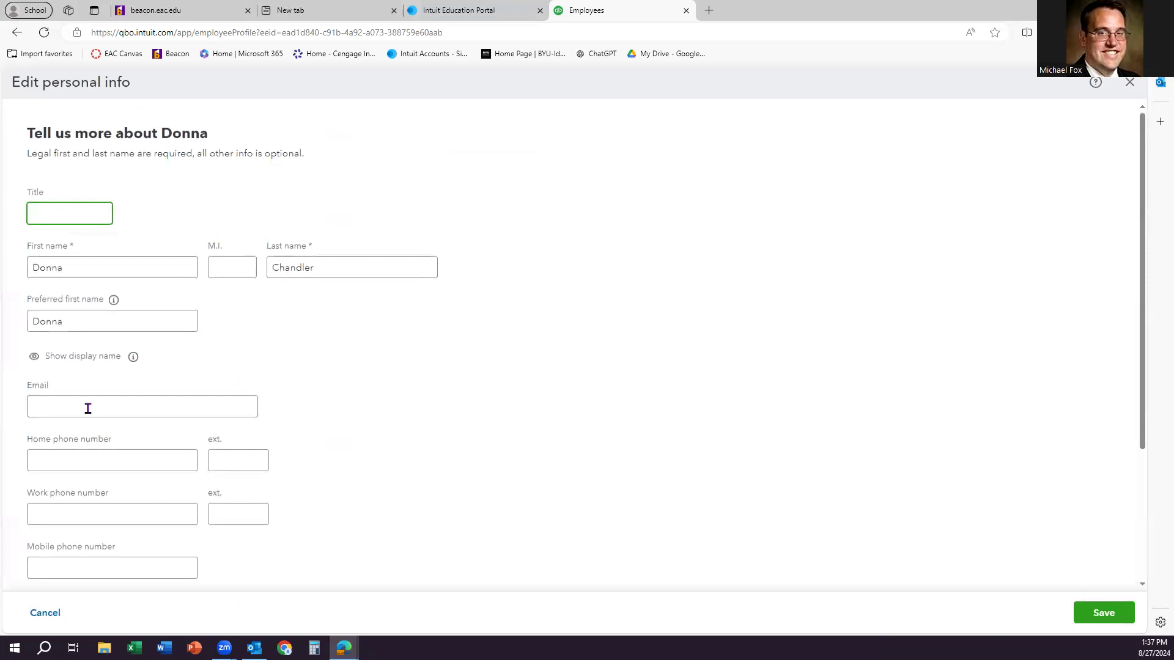
Enter the employee's home street address, correcting a typo at its end
{"action": "left_click", "coordinate": [74, 398]}
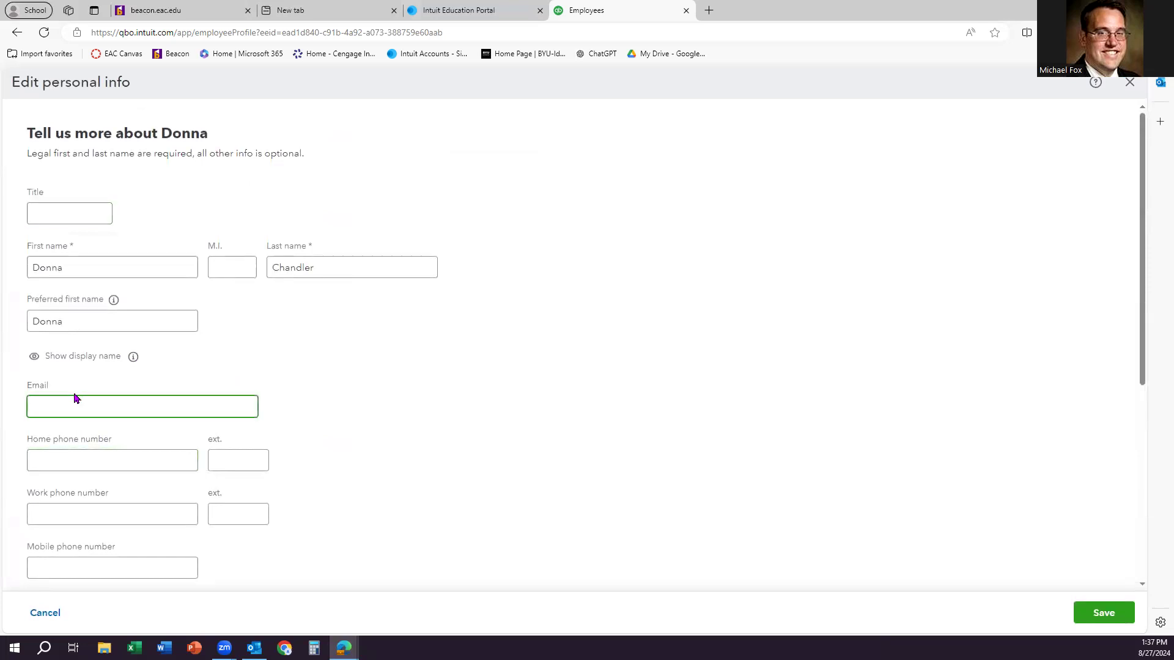
{"action": "scroll", "coordinate": [75, 398], "scroll_direction": "down", "scroll_amount": 2}
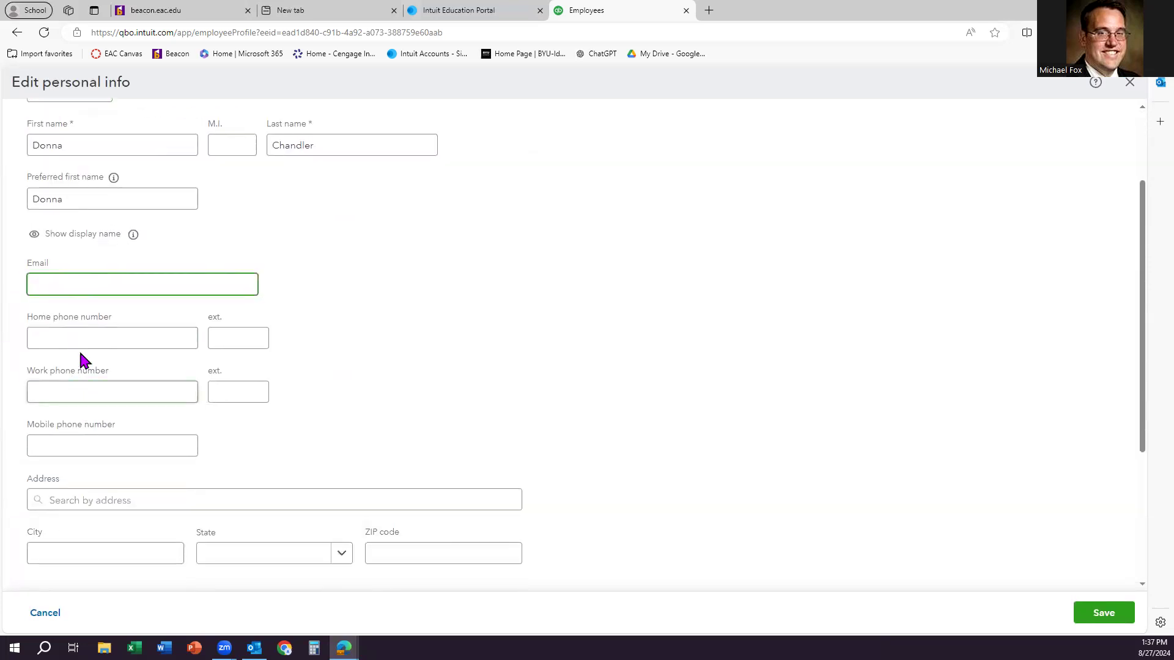
{"action": "left_click", "coordinate": [99, 509]}
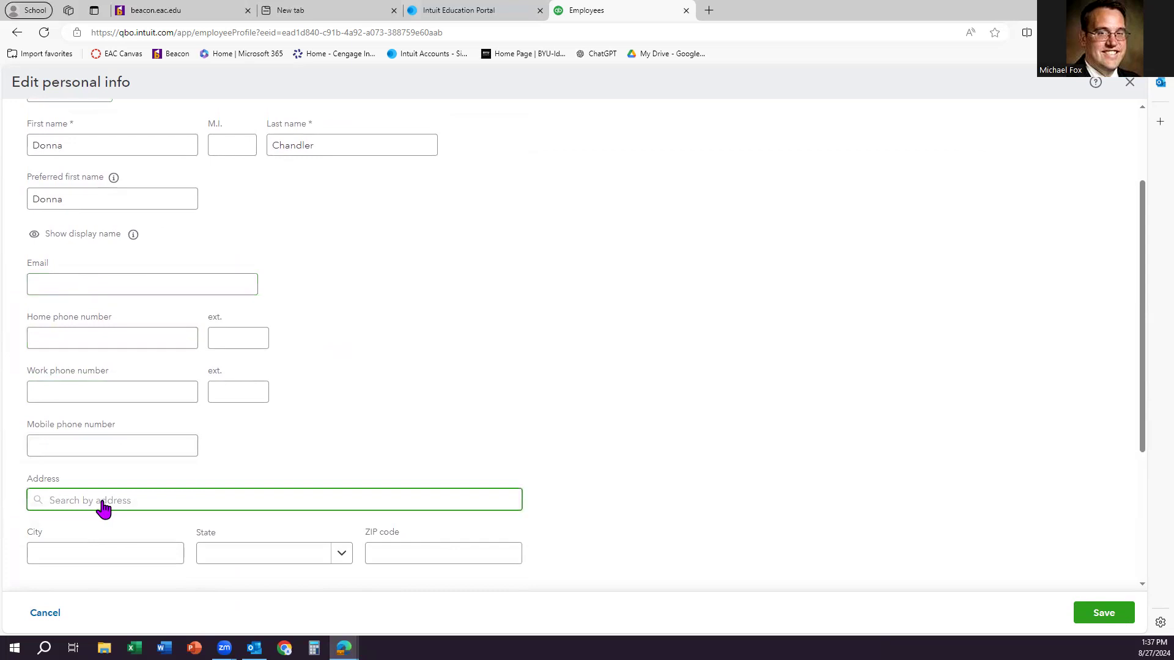
{"action": "type", "text": "12 Ridgew"}
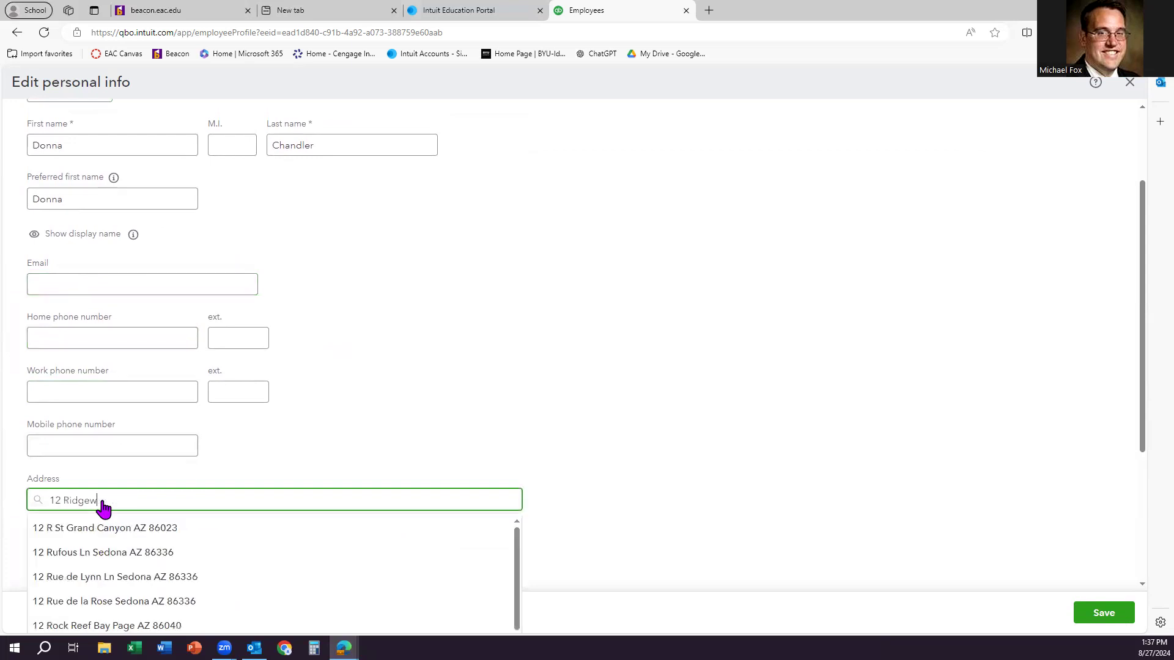
{"action": "type", "text": "ay Lane,"}
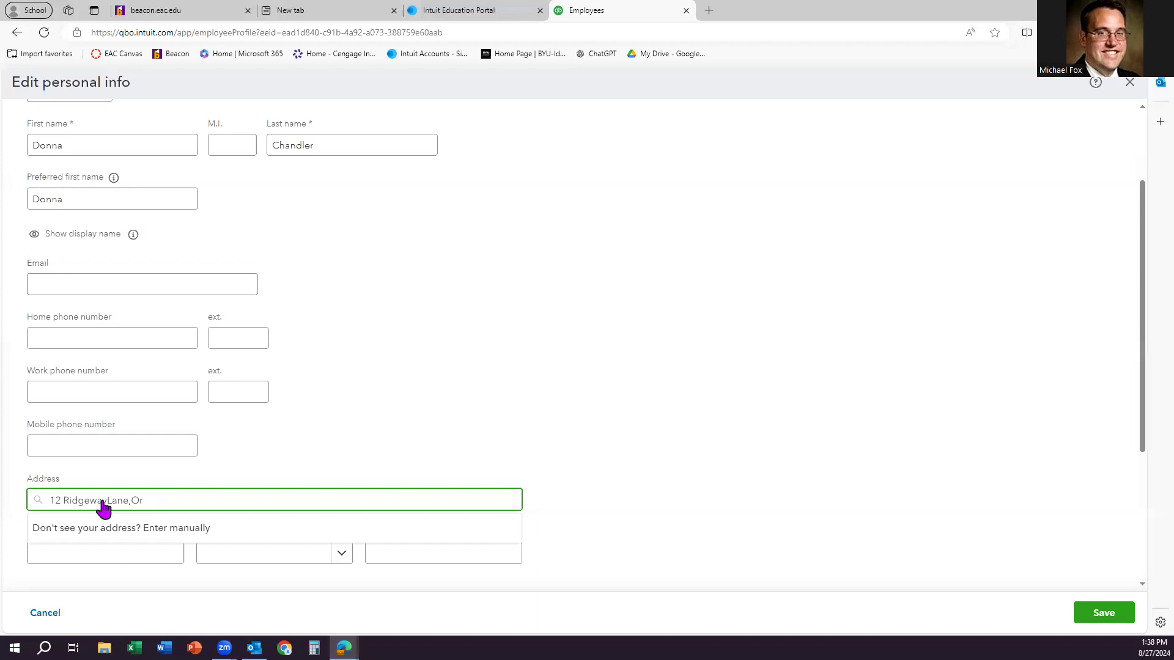
{"action": "key", "text": "Tab"}
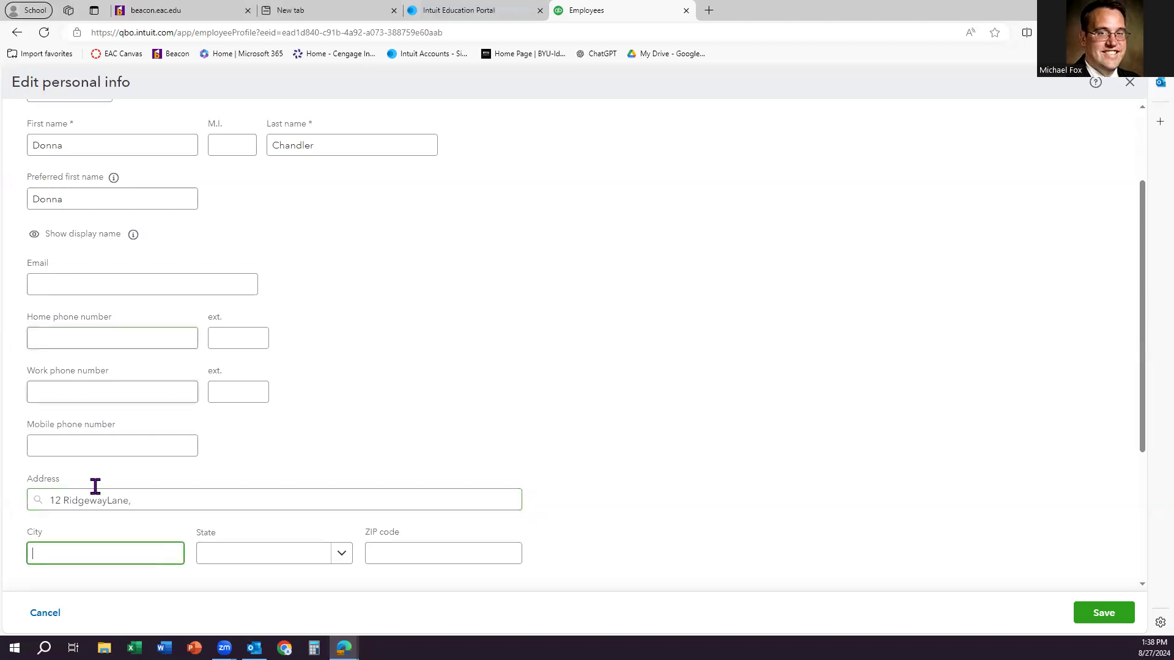
{"action": "left_click", "coordinate": [162, 499]}
{"action": "key", "text": "BackSpace"}
{"action": "key", "text": "BackSpace"}
{"action": "key", "text": "BackSpace"}
{"action": "key", "text": "BackSpace"}
{"action": "key", "text": "BackSpace"}
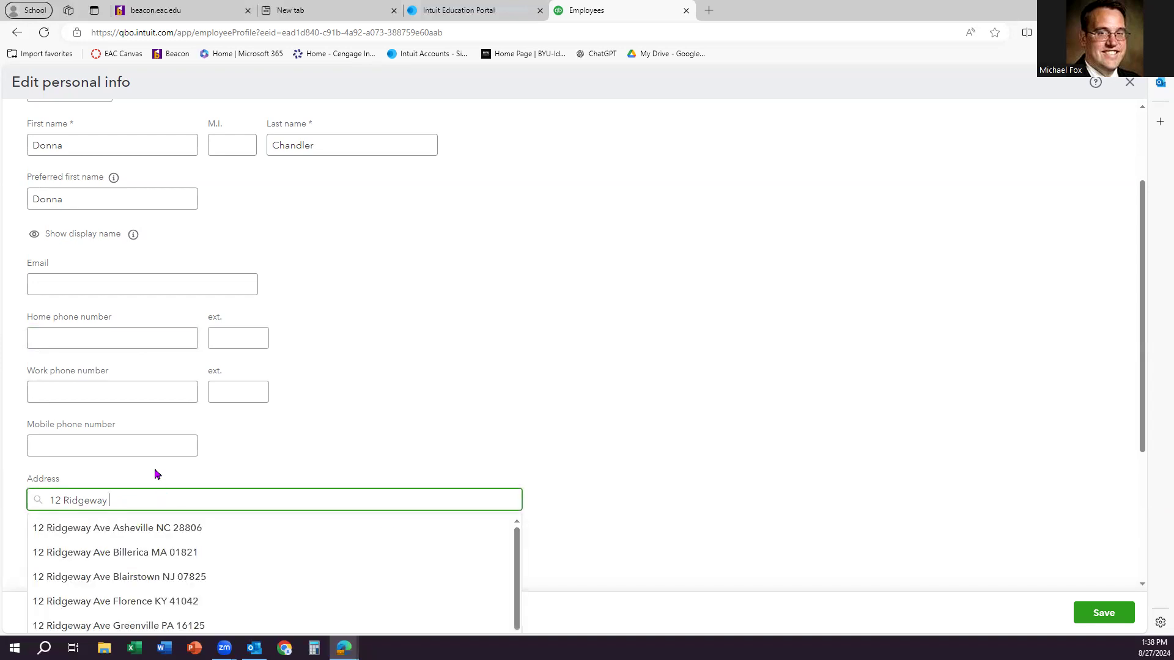
{"action": "type", "text": "Lane"}
{"action": "key", "text": "Tab"}
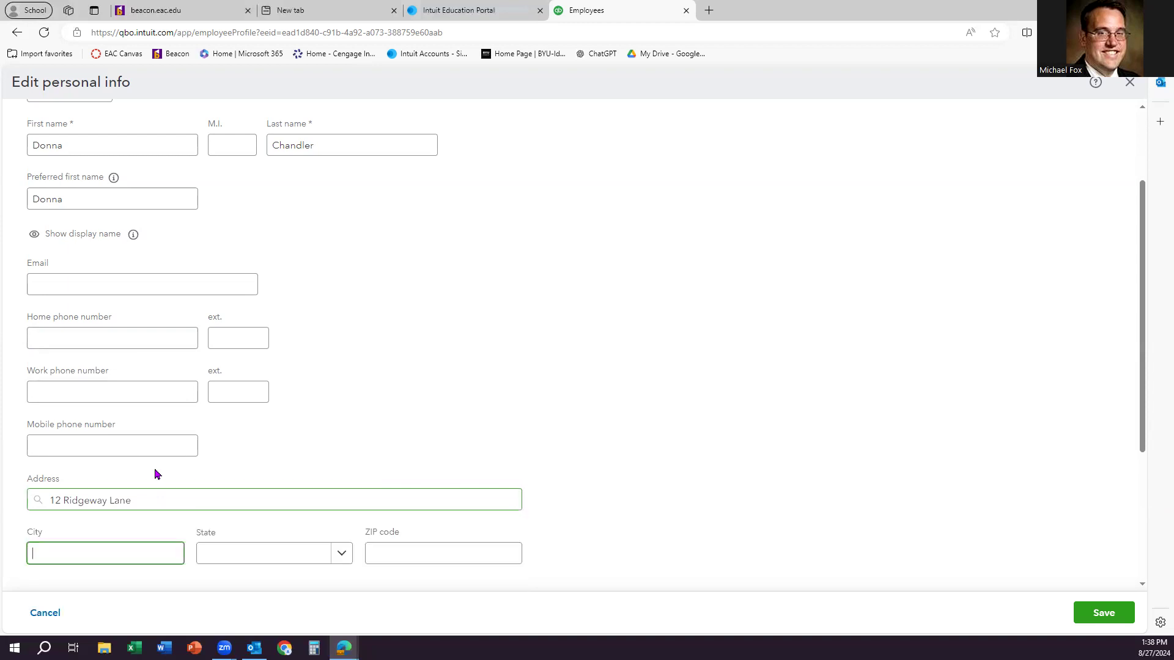
Enter the employee's city and choose Florida as the state
{"action": "type", "text": "Orlando"}
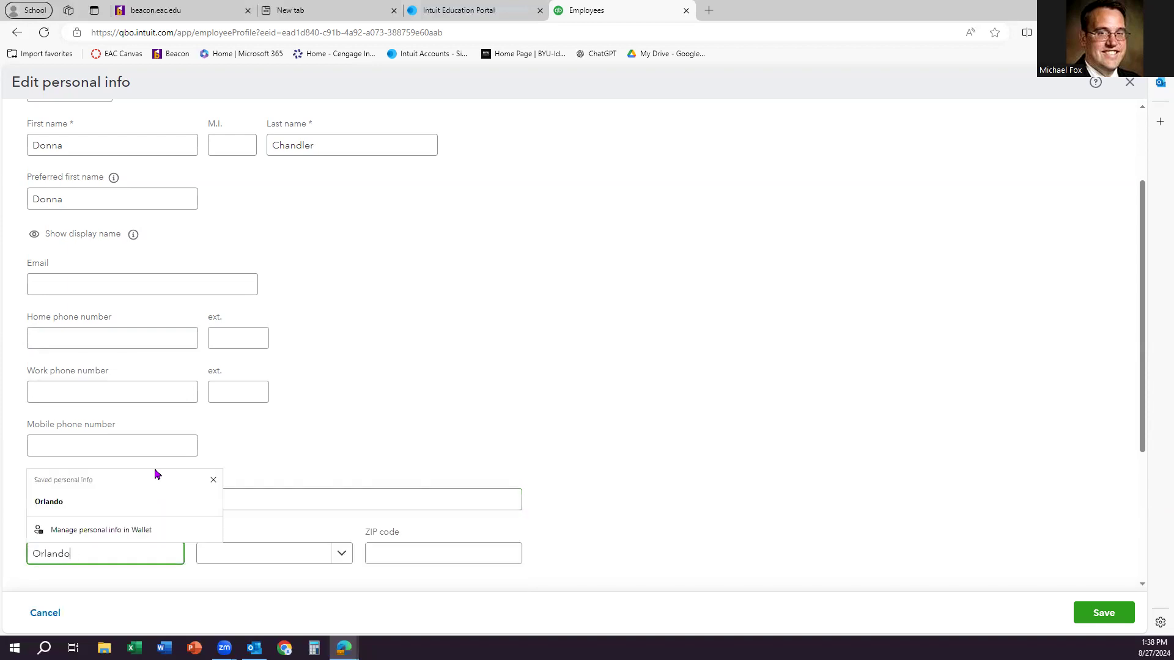
{"action": "left_click", "coordinate": [159, 477]}
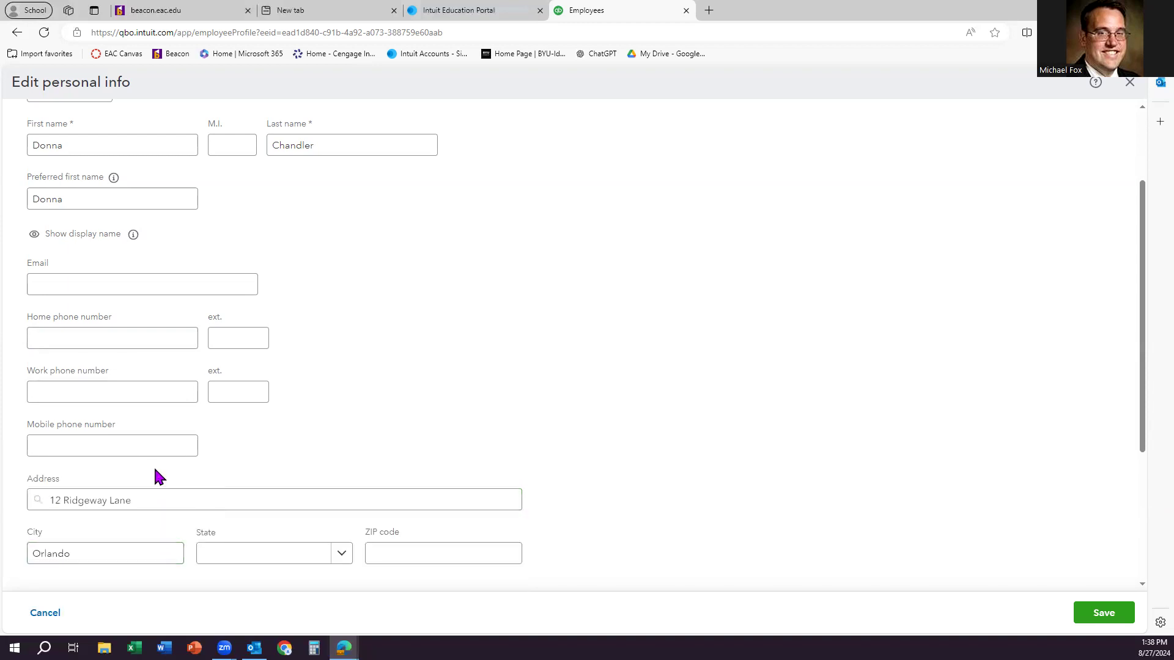
{"action": "left_click", "coordinate": [261, 558]}
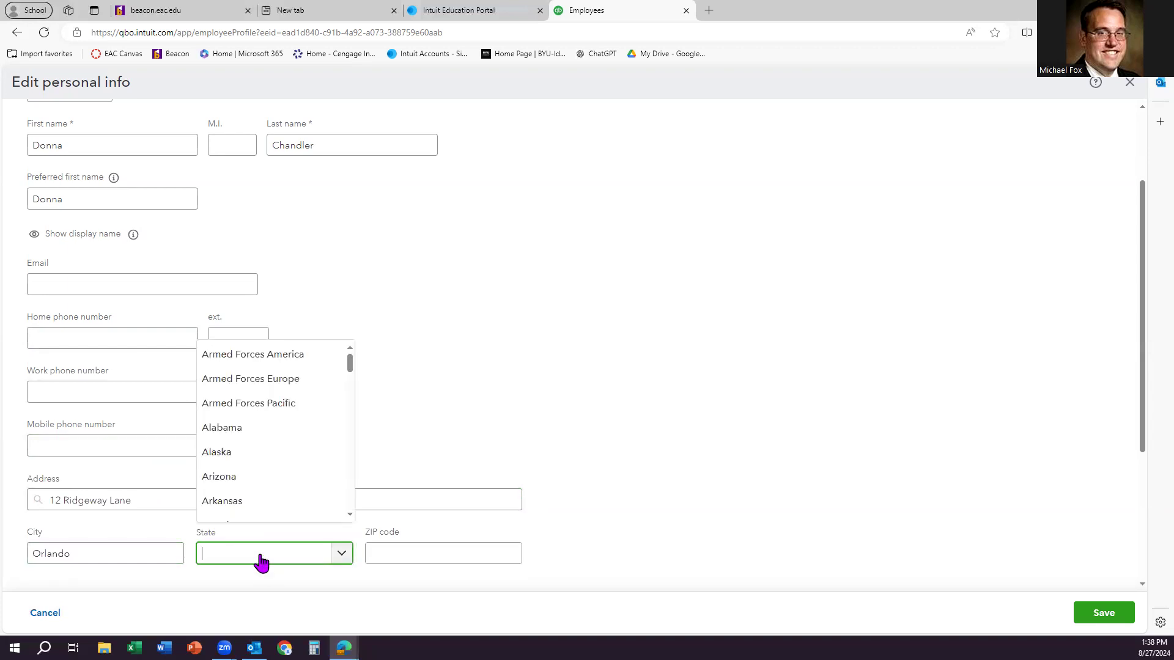
{"action": "scroll", "coordinate": [262, 477], "scroll_direction": "down", "scroll_amount": 5}
{"action": "scroll", "coordinate": [262, 477], "scroll_direction": "up", "scroll_amount": 2}
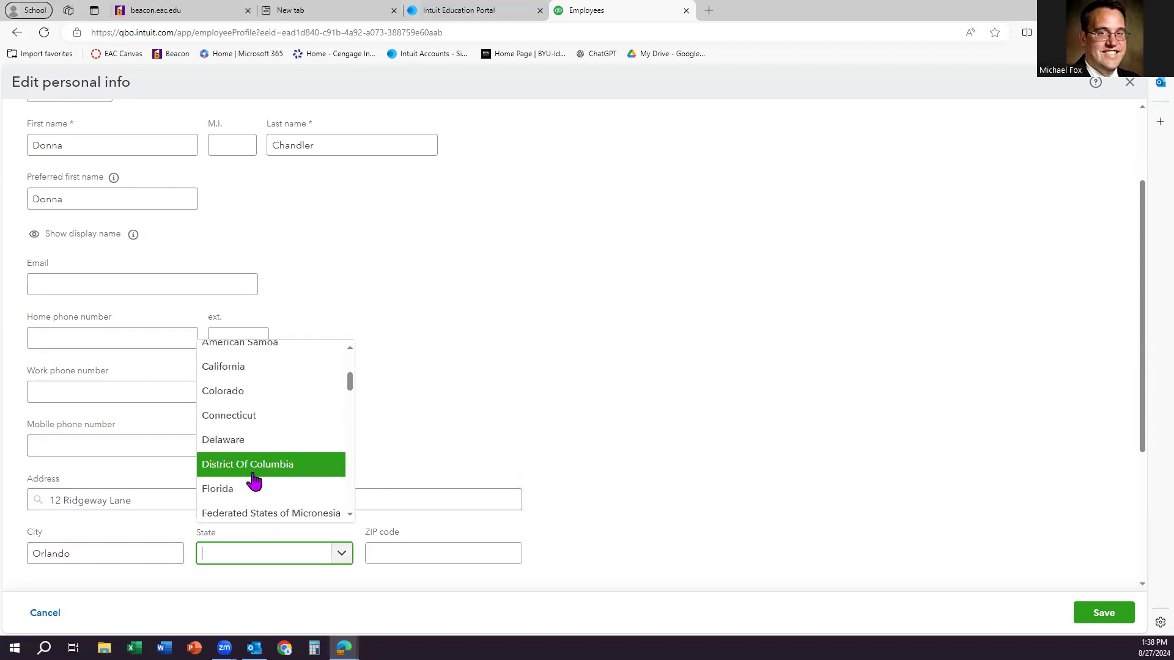
{"action": "left_click", "coordinate": [241, 489]}
{"action": "left_click", "coordinate": [377, 552]}
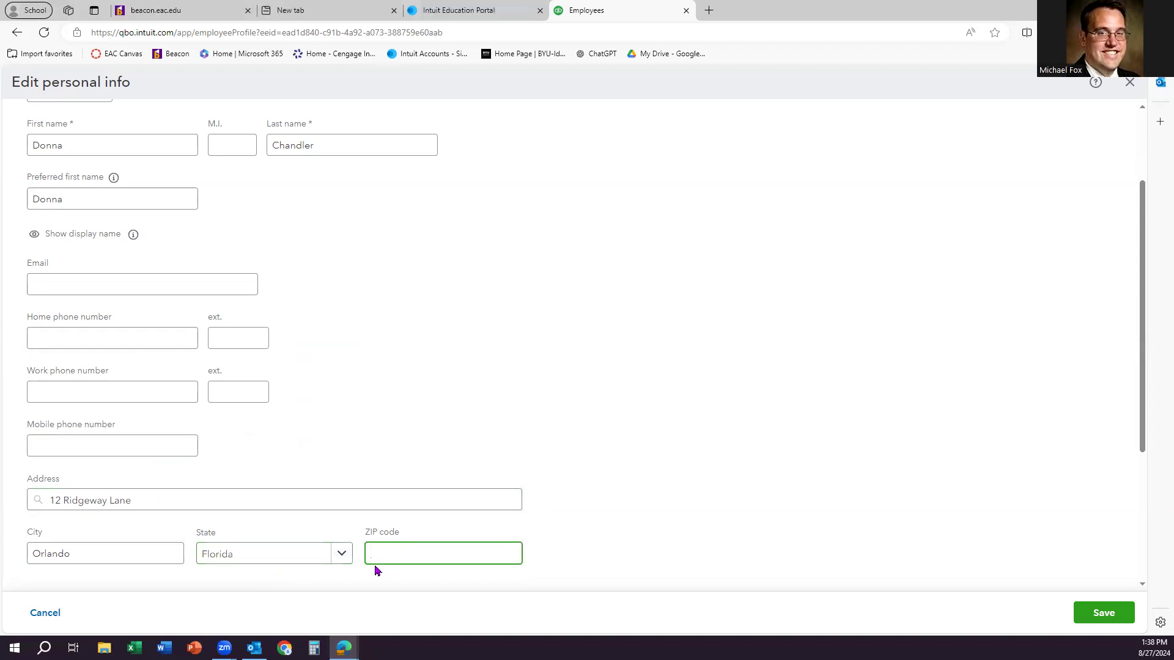
Enter the home ZIP code and reveal the employee's display name, keeping mailing address matching
{"action": "type", "text": "32807"}
{"action": "scroll", "coordinate": [461, 385], "scroll_direction": "down", "scroll_amount": 2}
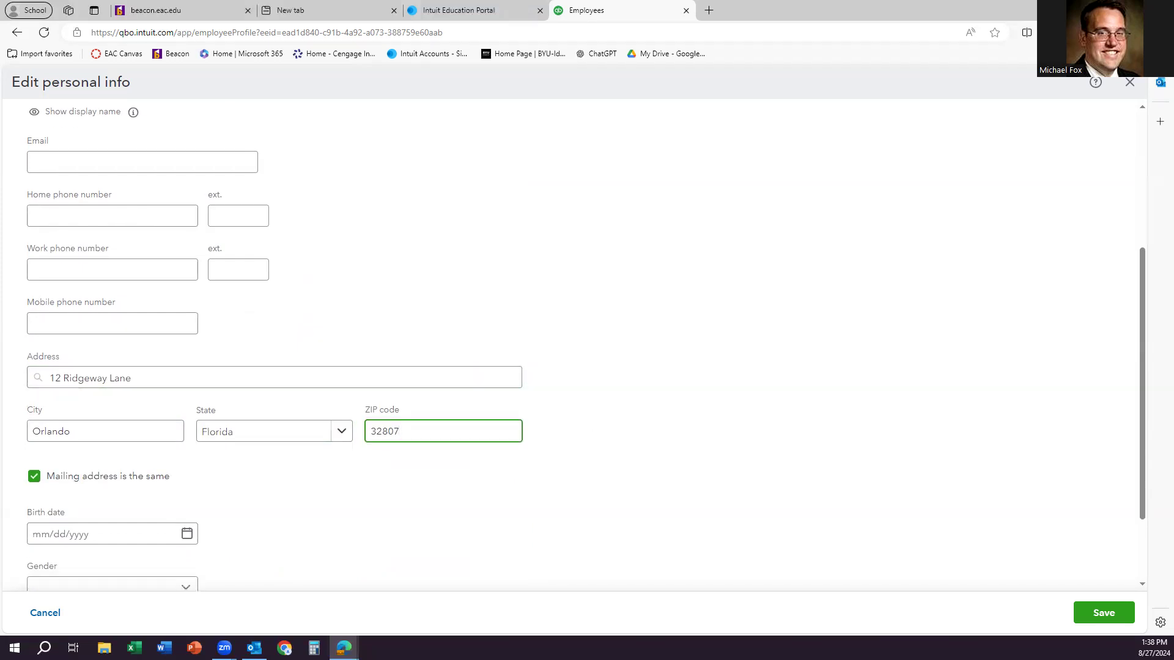
{"action": "scroll", "coordinate": [181, 385], "scroll_direction": "up", "scroll_amount": 3}
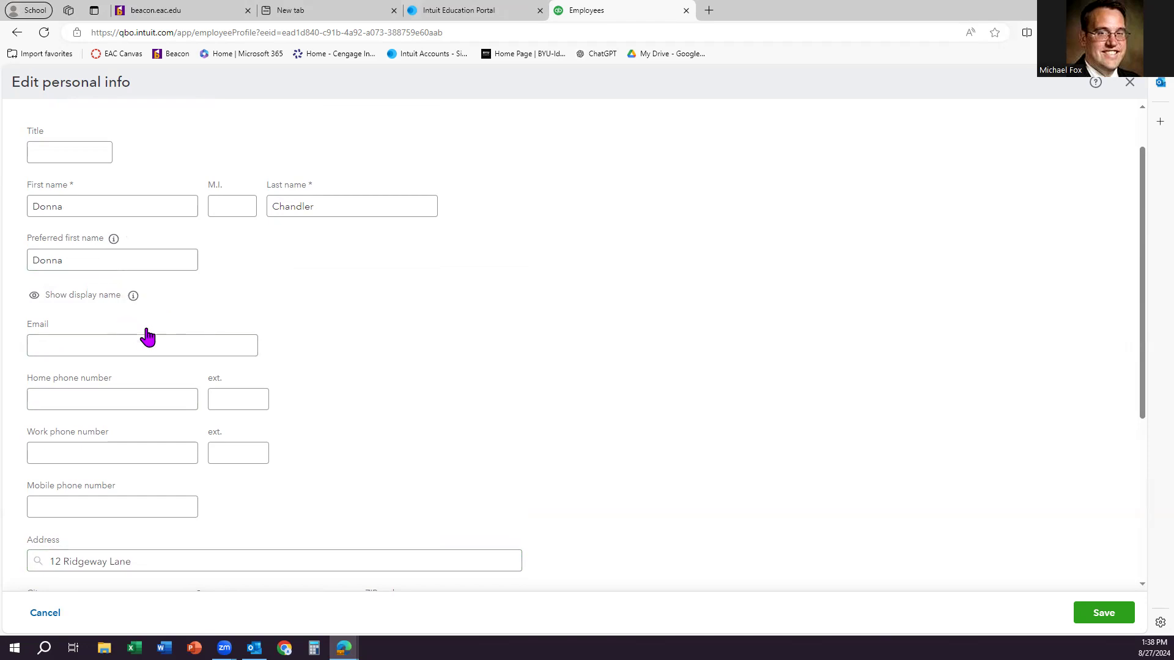
{"action": "scroll", "coordinate": [183, 343], "scroll_direction": "down", "scroll_amount": 3}
{"action": "scroll", "coordinate": [186, 351], "scroll_direction": "down", "scroll_amount": 2}
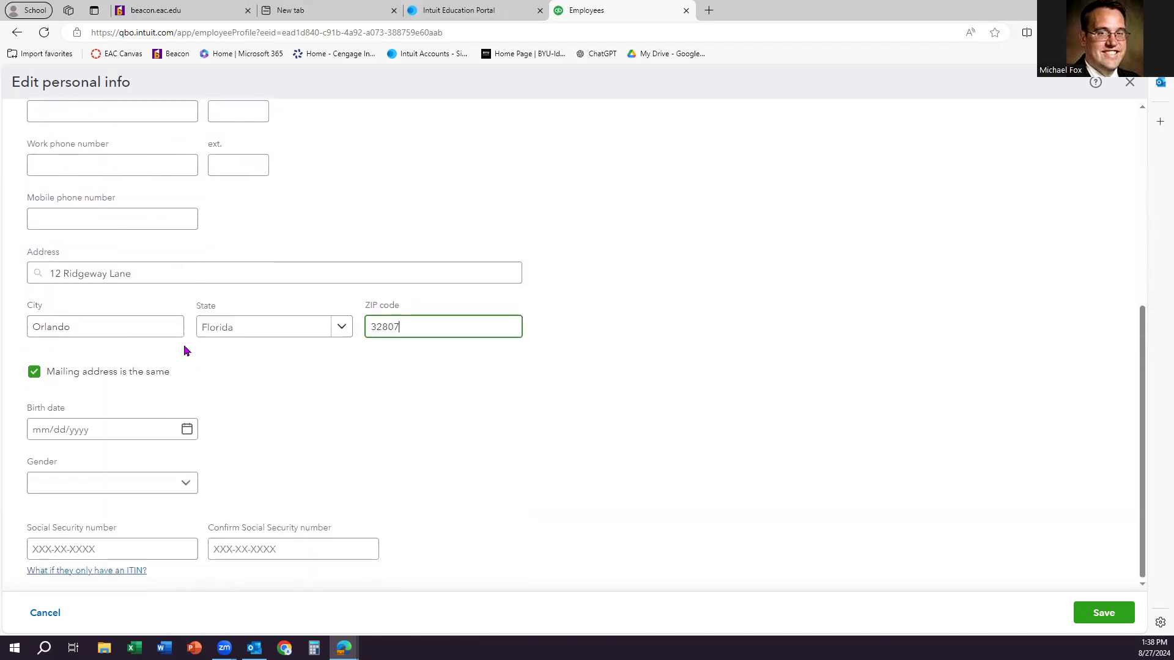
{"action": "scroll", "coordinate": [186, 348], "scroll_direction": "up", "scroll_amount": 3}
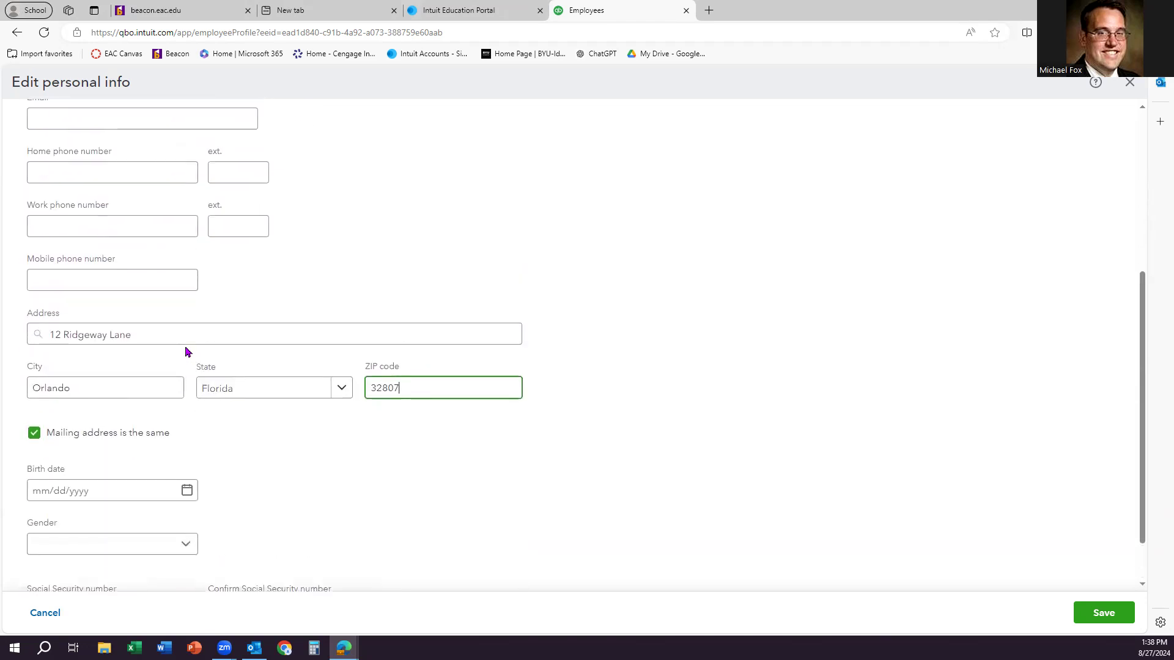
{"action": "scroll", "coordinate": [186, 348], "scroll_direction": "up", "scroll_amount": 4}
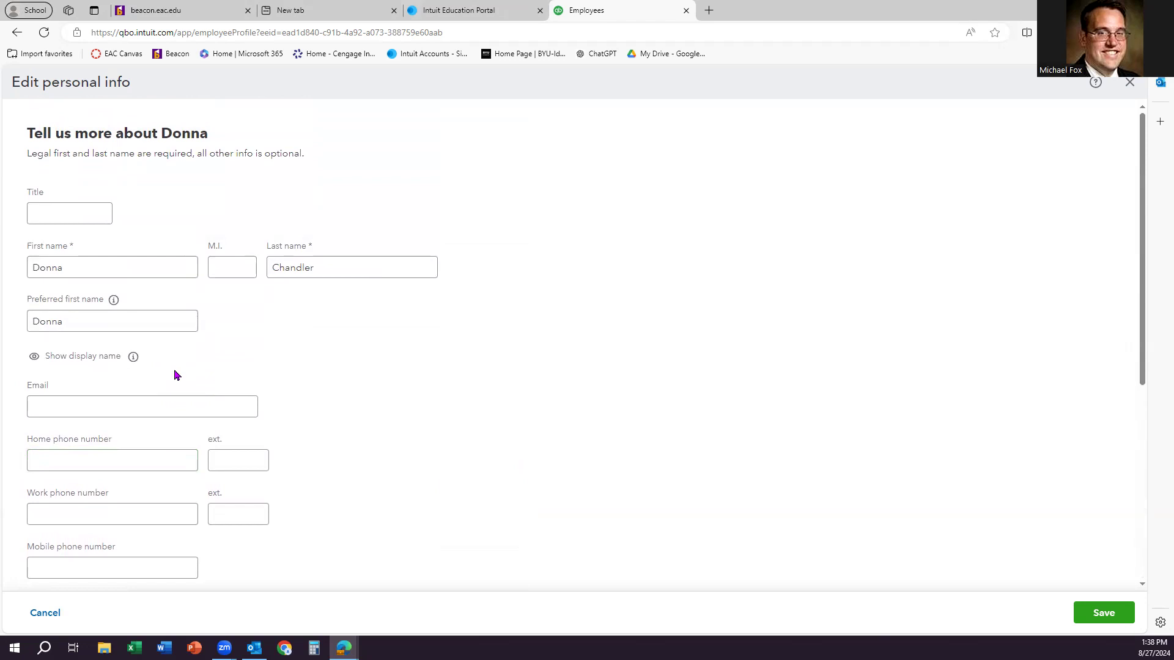
{"action": "scroll", "coordinate": [174, 372], "scroll_direction": "down", "scroll_amount": 4}
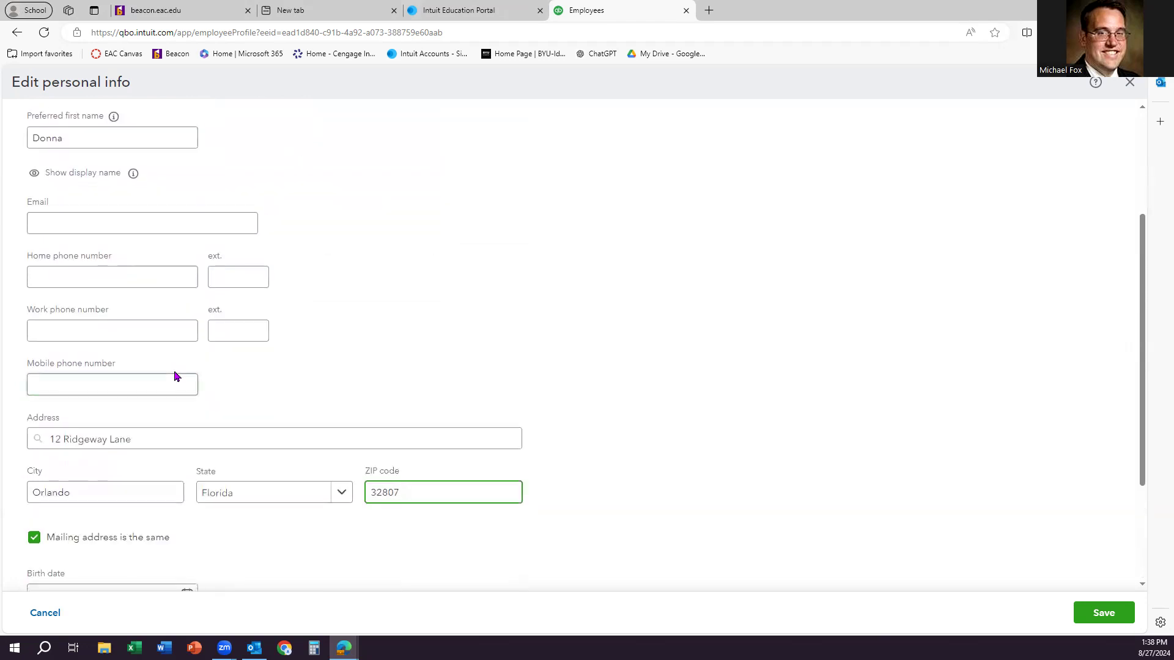
{"action": "scroll", "coordinate": [175, 375], "scroll_direction": "down", "scroll_amount": 3}
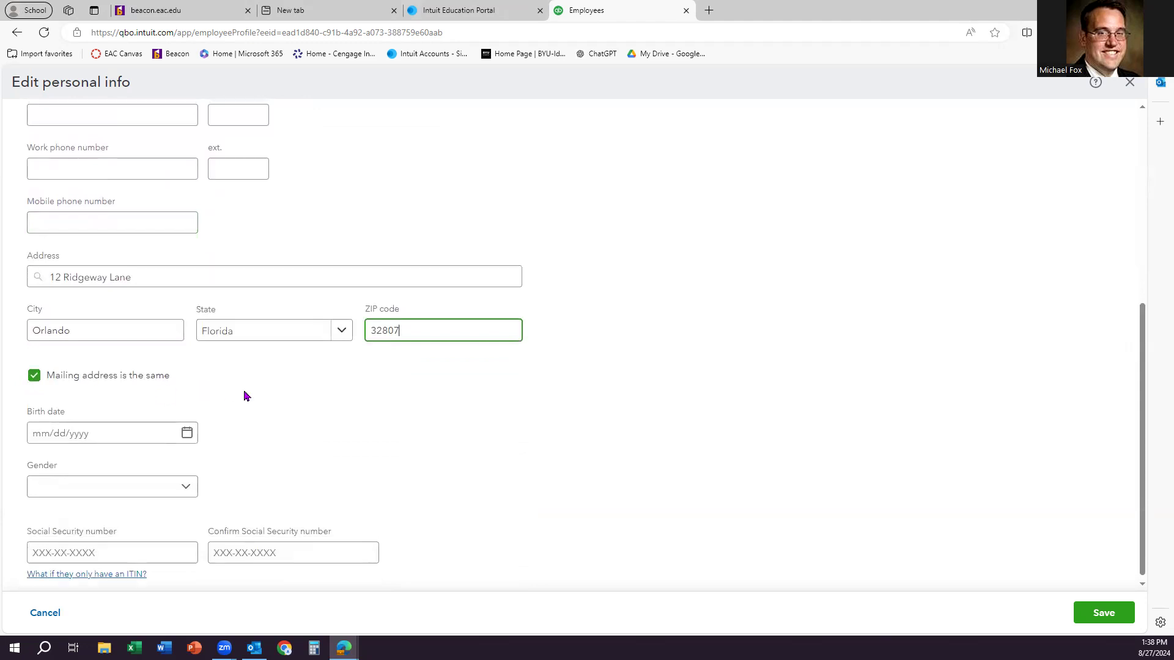
{"action": "scroll", "coordinate": [244, 397], "scroll_direction": "up", "scroll_amount": 4}
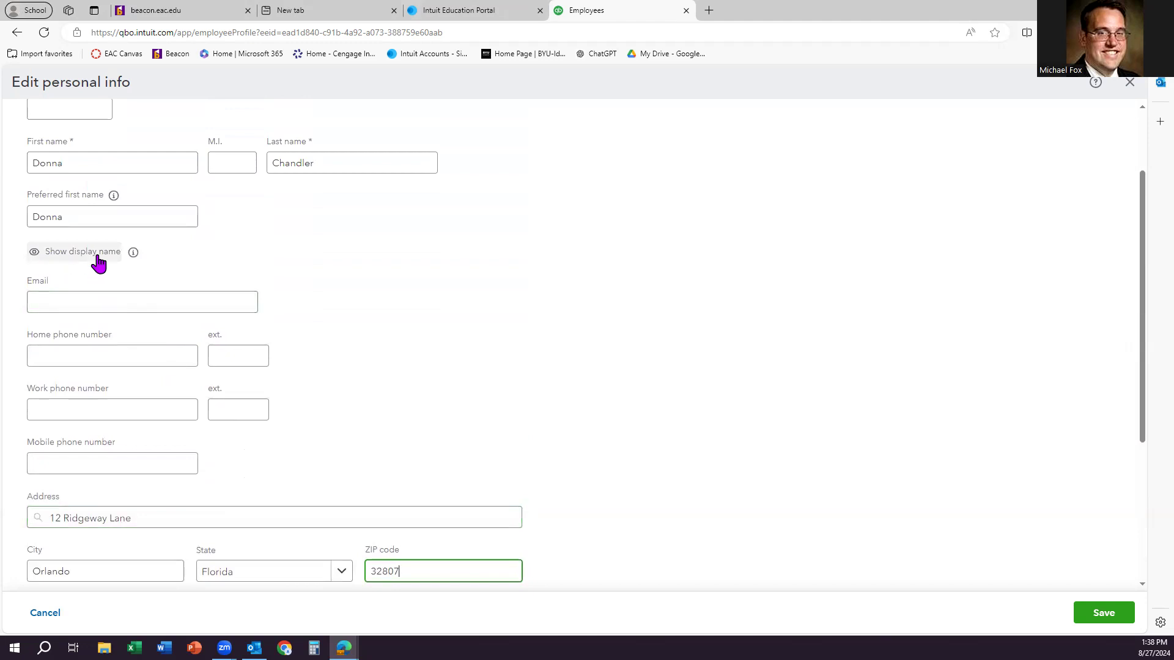
{"action": "scroll", "coordinate": [99, 263], "scroll_direction": "up", "scroll_amount": 2}
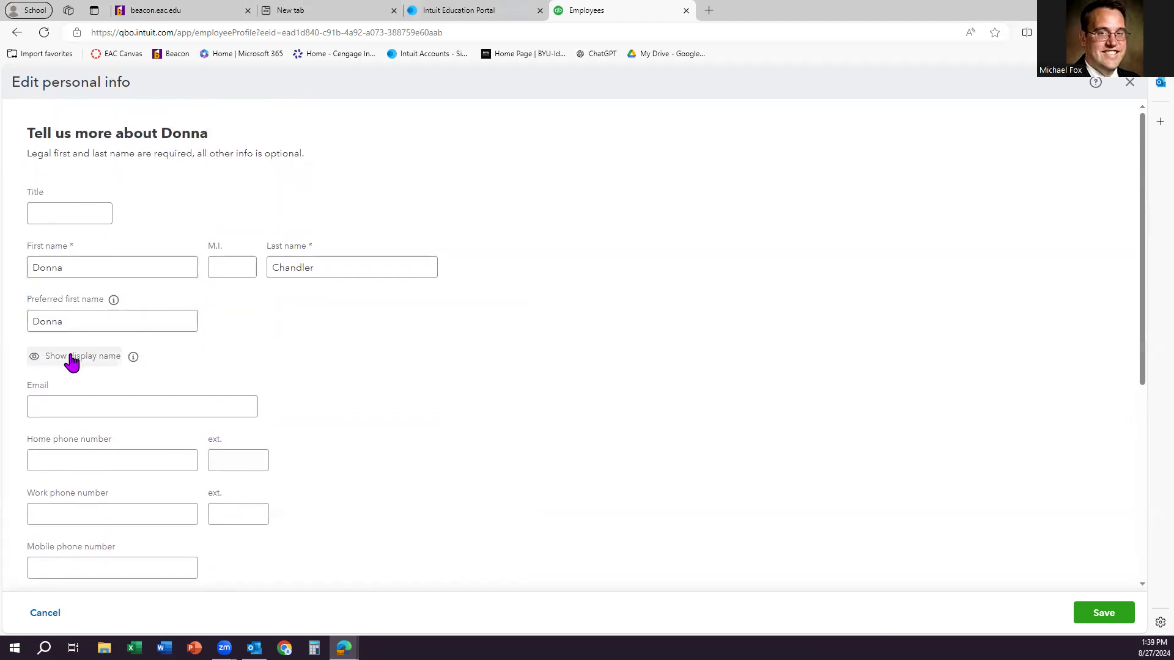
{"action": "left_click", "coordinate": [41, 358]}
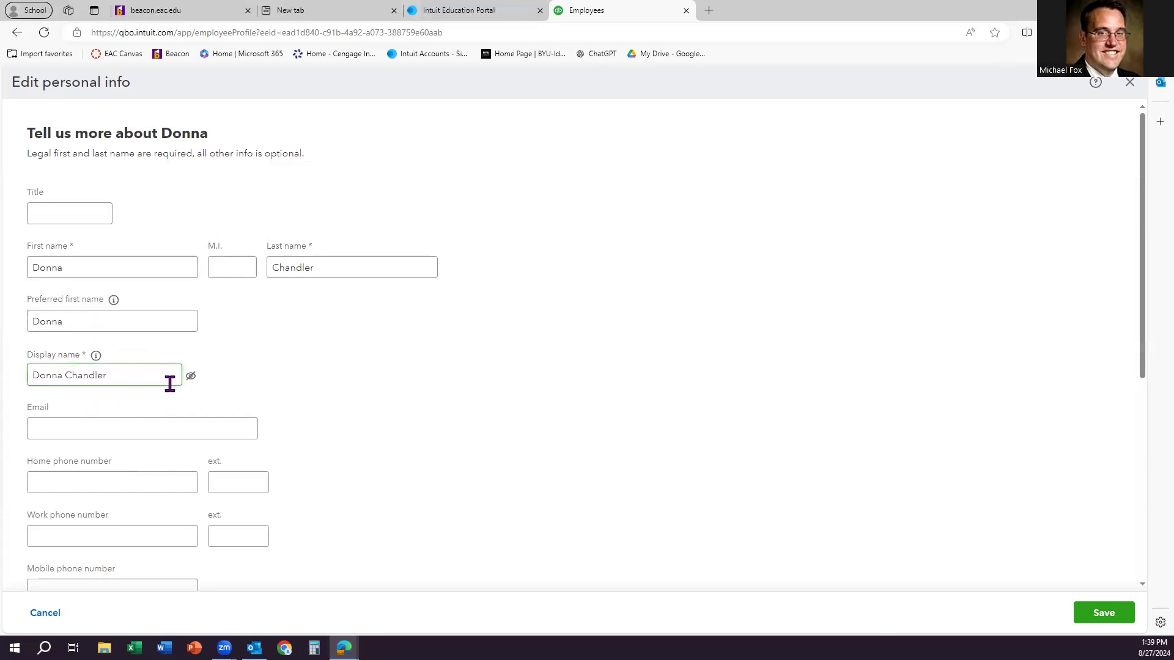
{"action": "scroll", "coordinate": [425, 385], "scroll_direction": "down", "scroll_amount": 6}
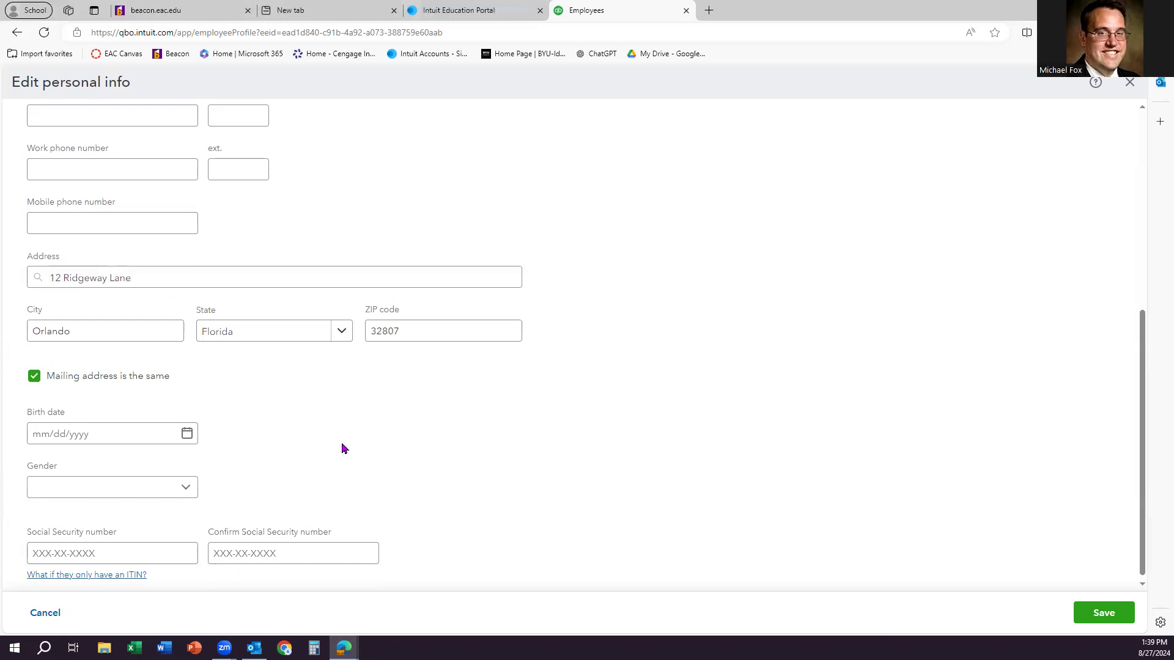
{"action": "scroll", "coordinate": [342, 449], "scroll_direction": "down", "scroll_amount": 1}
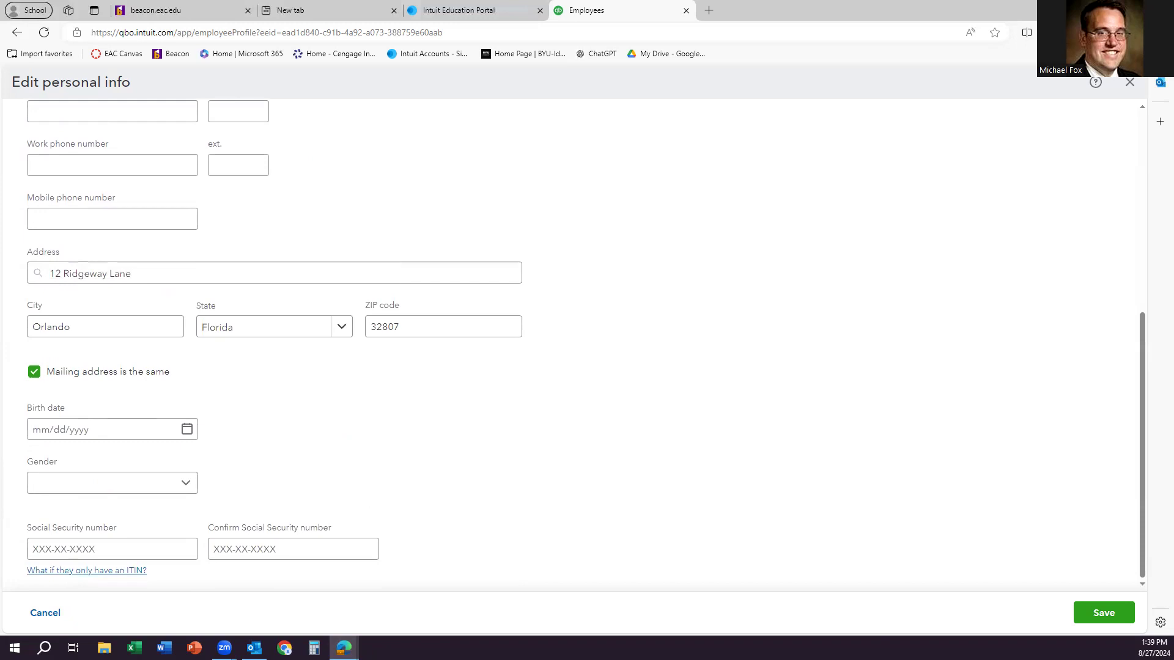
Save and confirm the first employee's new home address, then go back to the Employee List
{"action": "left_click", "coordinate": [1103, 615]}
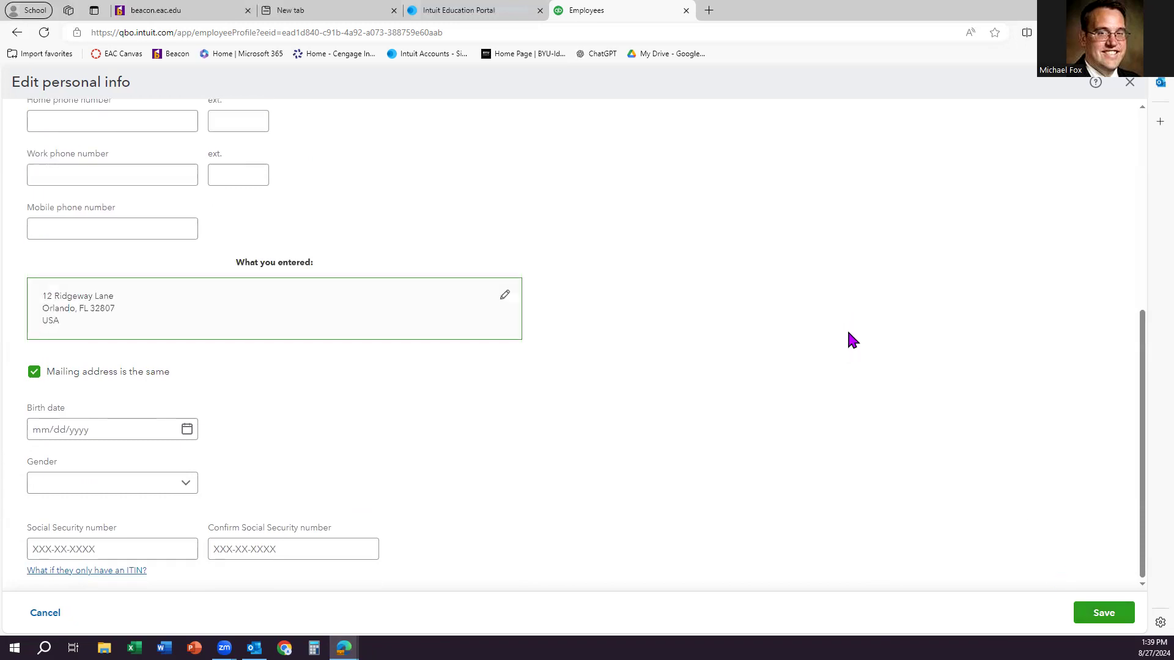
{"action": "left_click", "coordinate": [1114, 615]}
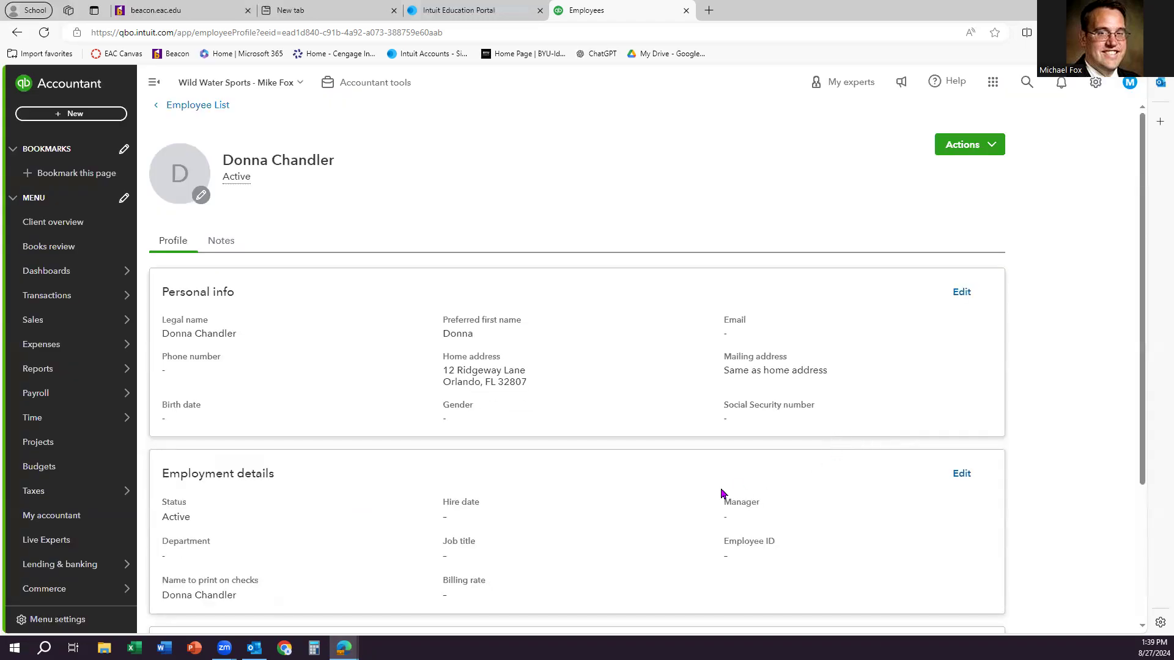
{"action": "left_click", "coordinate": [197, 105]}
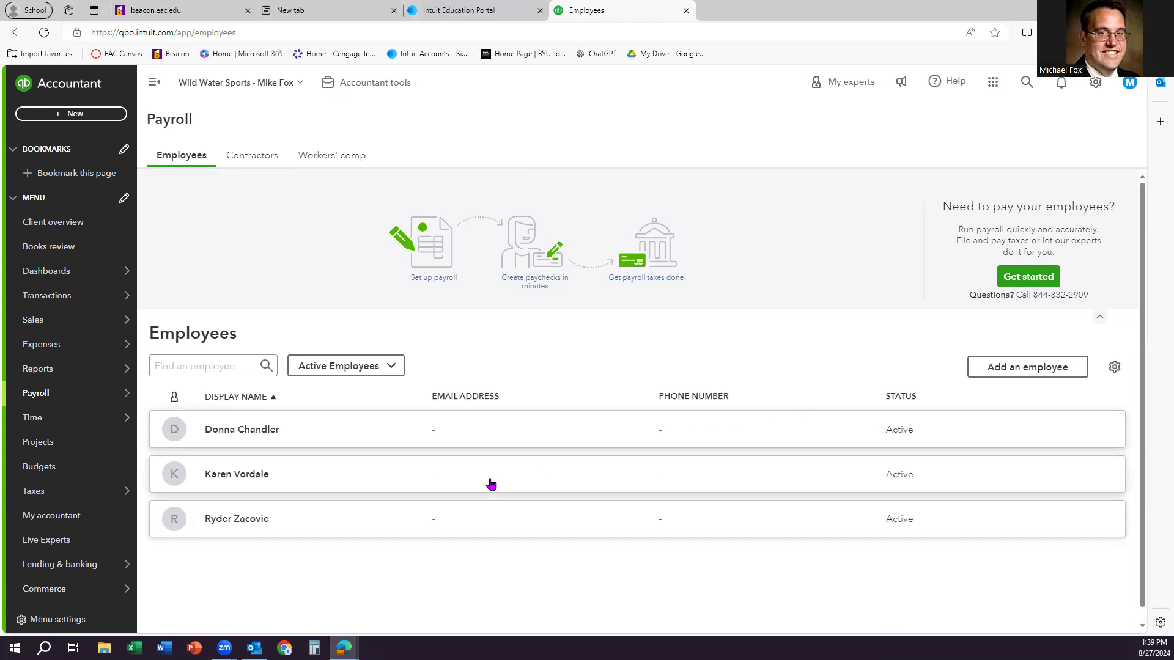
Open the second employee's profile and edit her personal info
{"action": "left_click", "coordinate": [511, 485]}
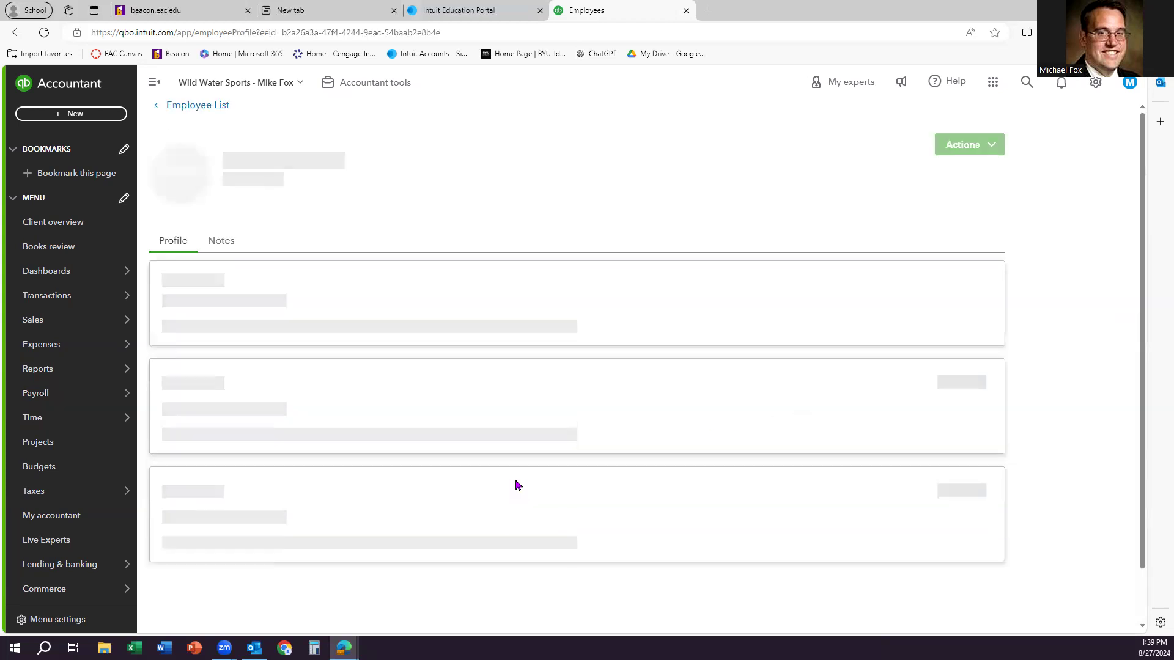
{"action": "left_click", "coordinate": [962, 293]}
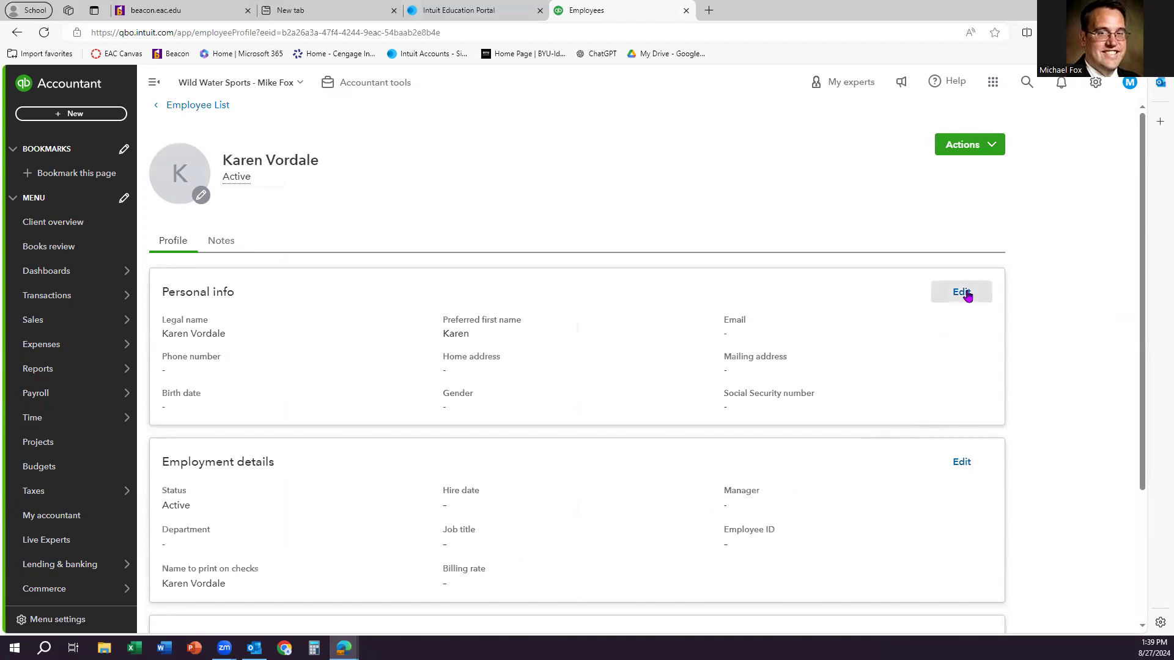
{"action": "left_click", "coordinate": [74, 392]}
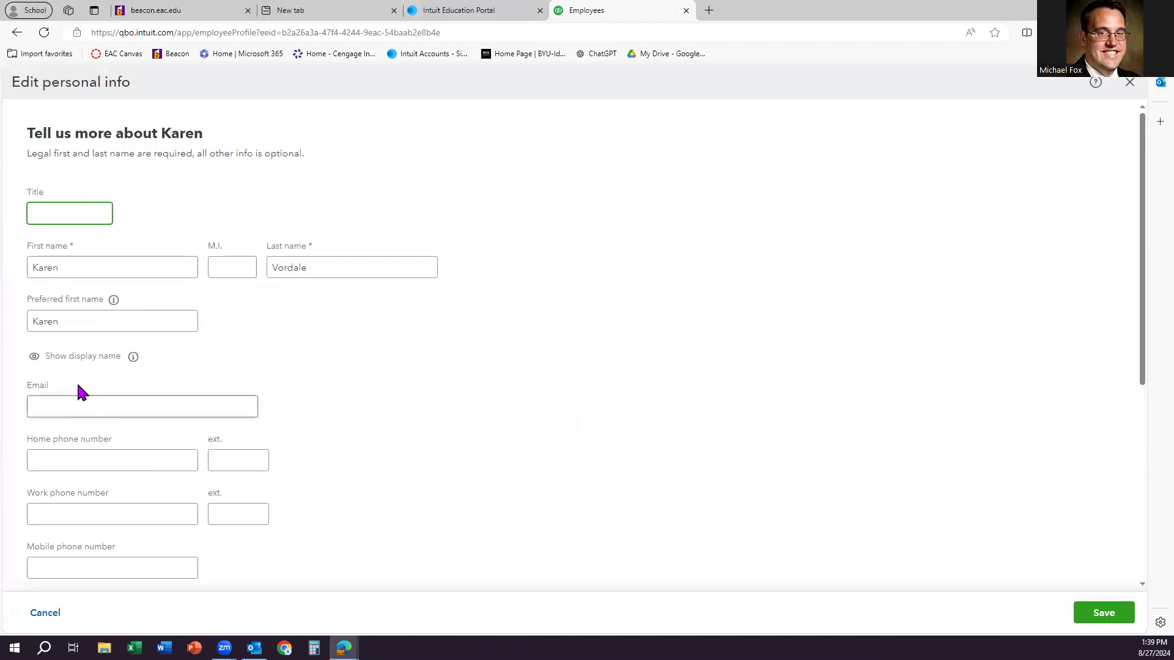
{"action": "scroll", "coordinate": [86, 424], "scroll_direction": "down", "scroll_amount": 4}
{"action": "left_click", "coordinate": [89, 380]}
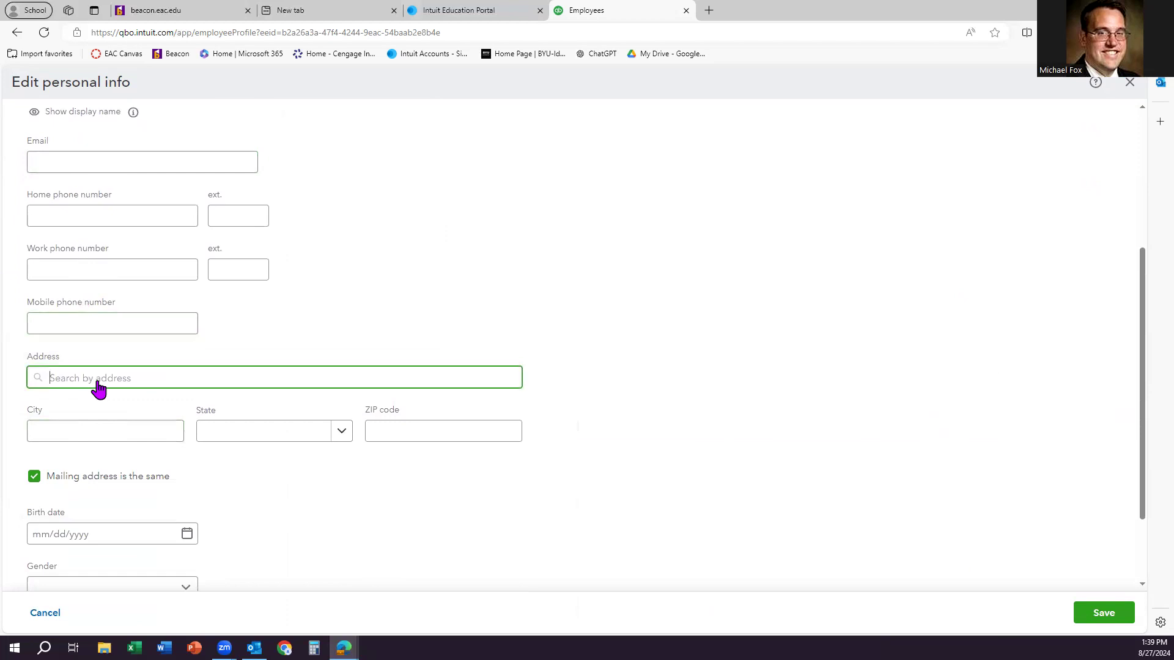
{"action": "type", "text": "1554 Rose Ave."}
{"action": "key", "text": "BackSpace"}
{"action": "type", "text": "#4"}
{"action": "left_click", "coordinate": [105, 433]}
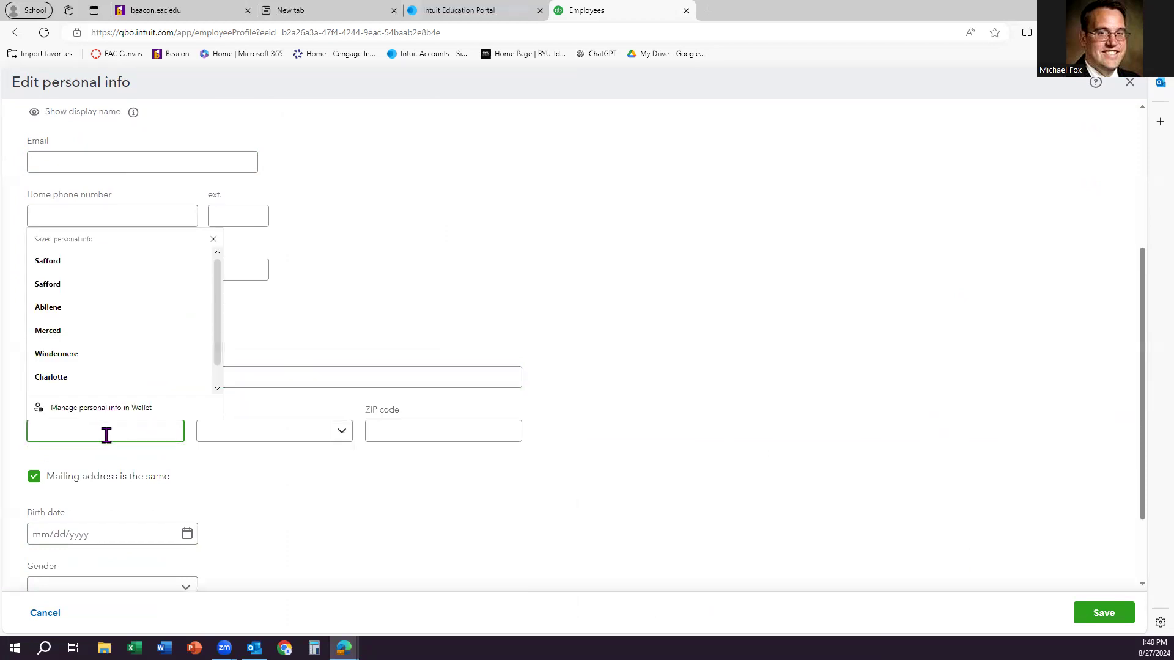
{"action": "type", "text": "Orlando"}
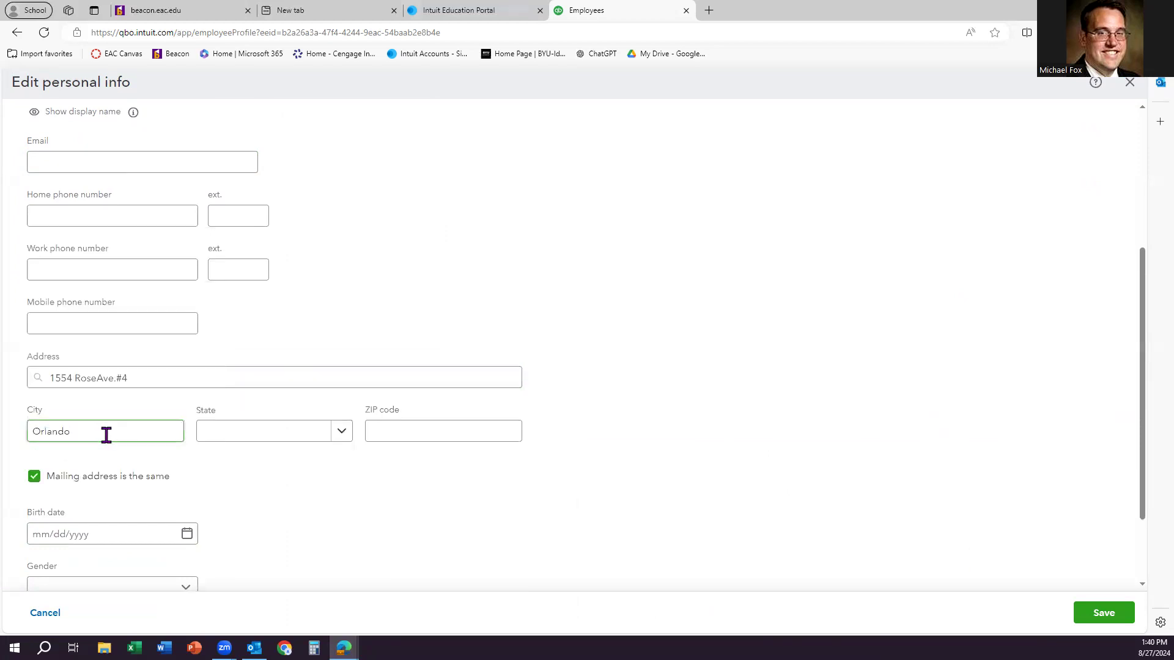
{"action": "left_click", "coordinate": [339, 439]}
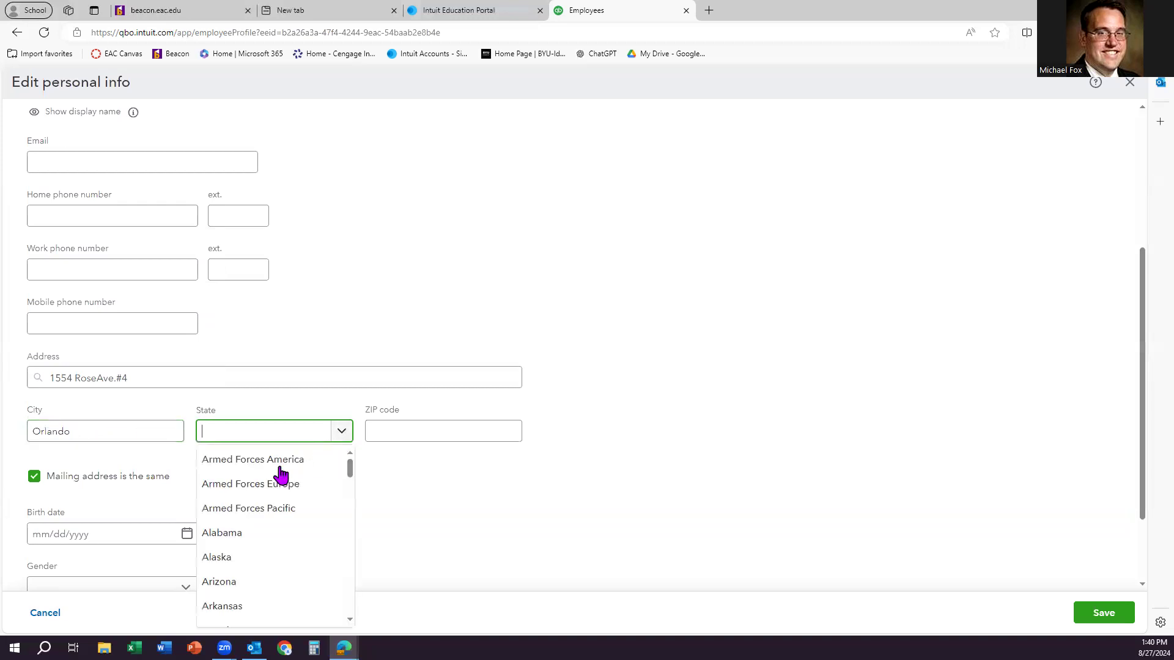
{"action": "scroll", "coordinate": [244, 534], "scroll_direction": "down", "scroll_amount": 4}
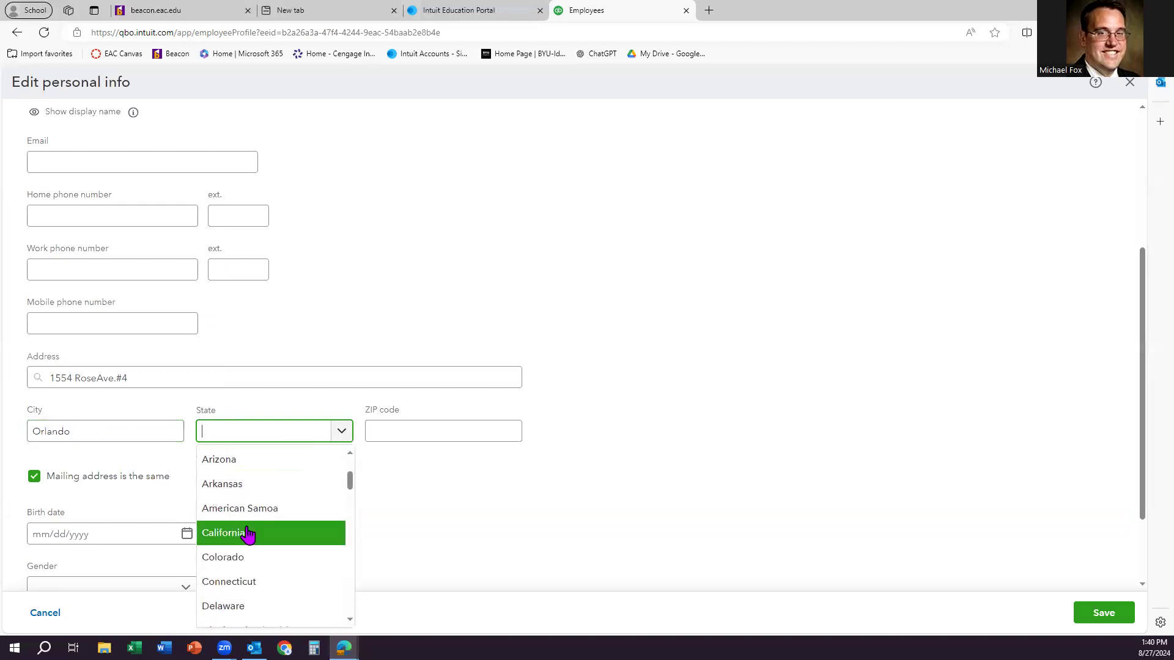
{"action": "left_click", "coordinate": [258, 541]}
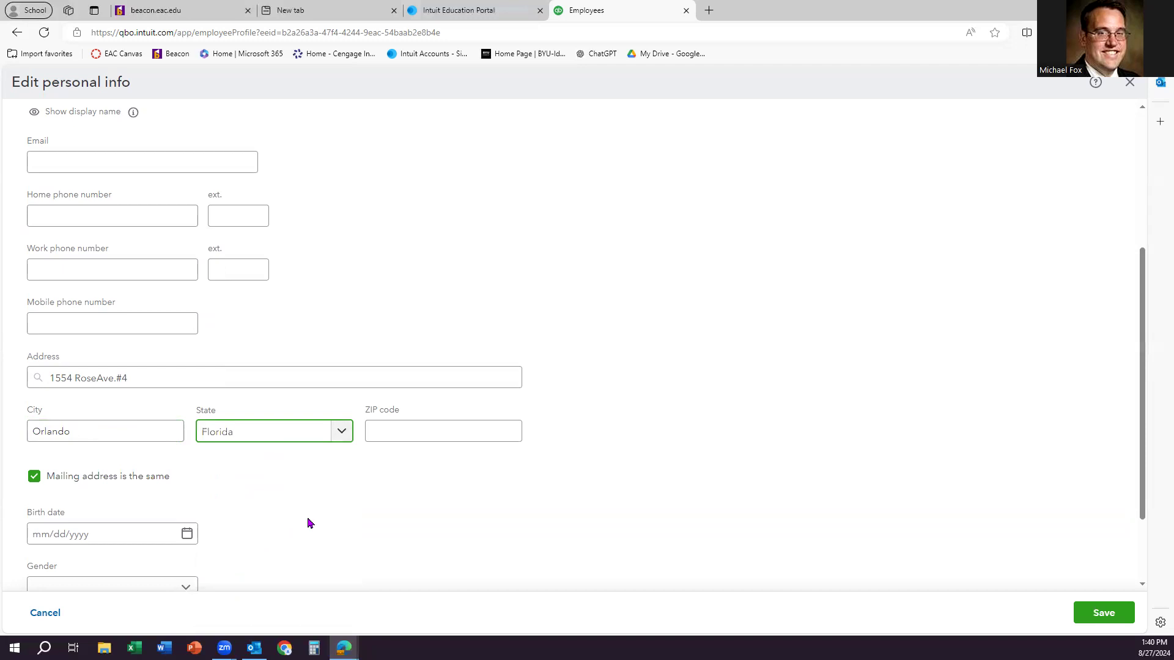
{"action": "left_click", "coordinate": [413, 437]}
{"action": "type", "text": "3"}
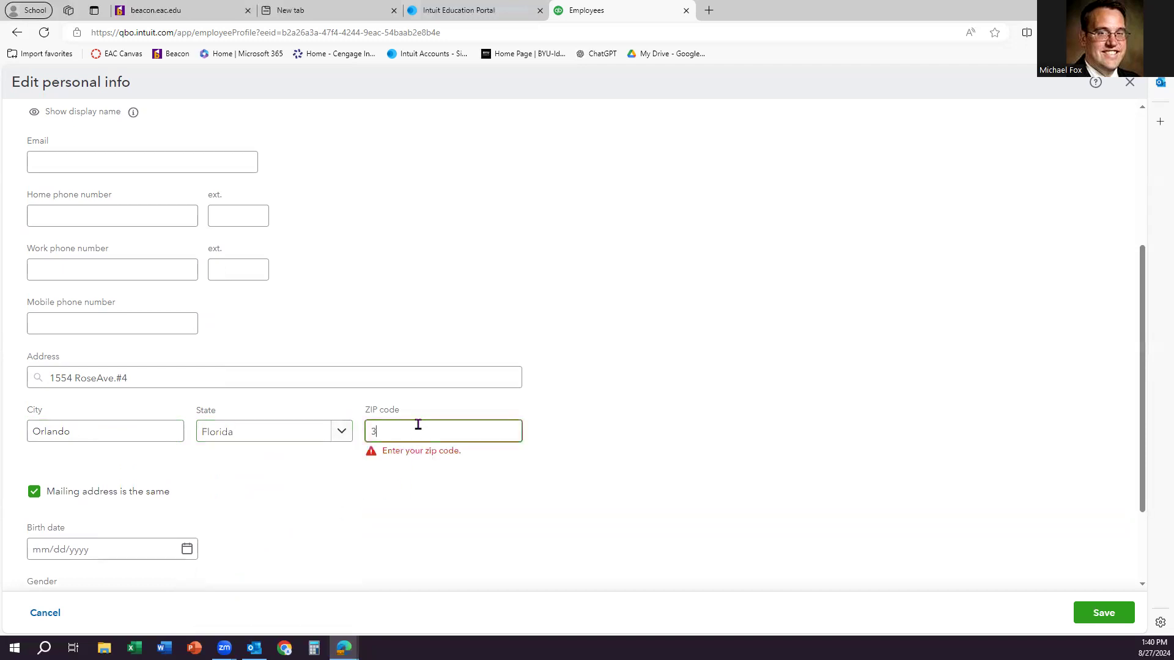
{"action": "type", "text": "2804"}
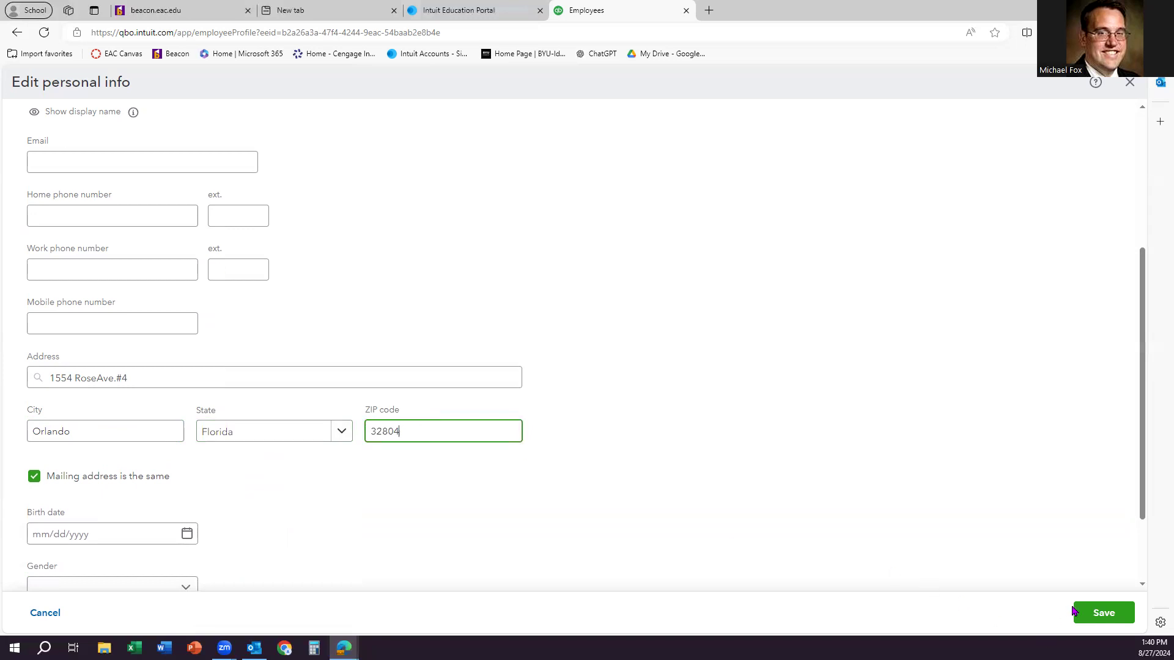
Save and confirm the verified address, then return to the Employee List
{"action": "left_click", "coordinate": [1097, 614]}
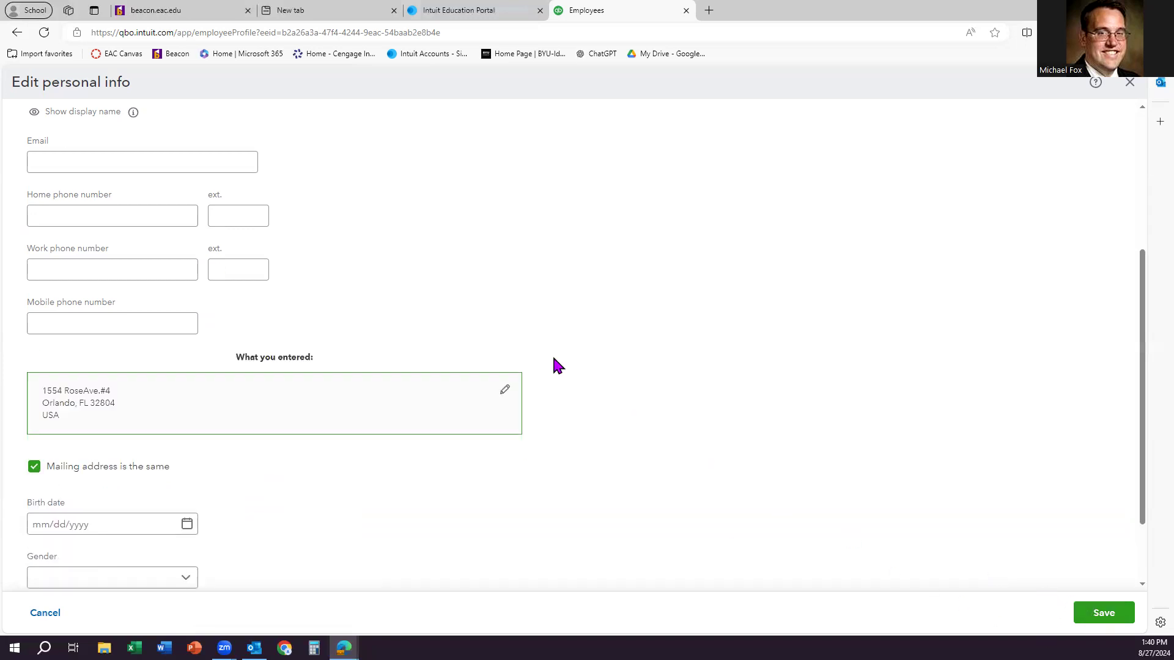
{"action": "scroll", "coordinate": [603, 404], "scroll_direction": "down", "scroll_amount": 2}
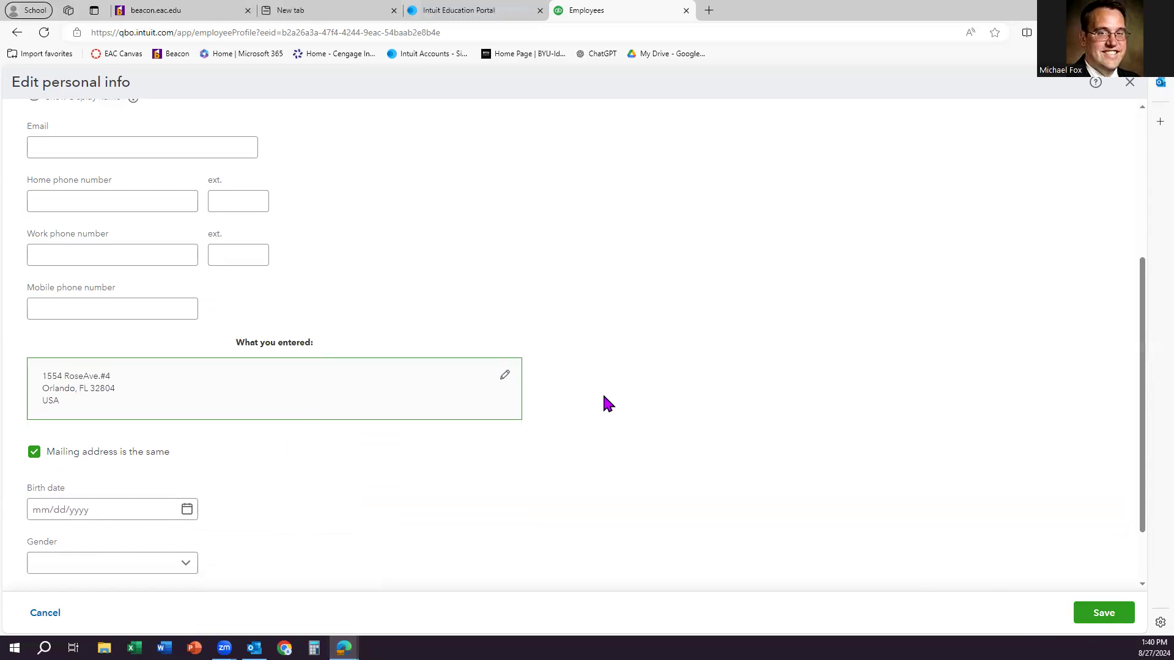
{"action": "left_click", "coordinate": [1099, 618]}
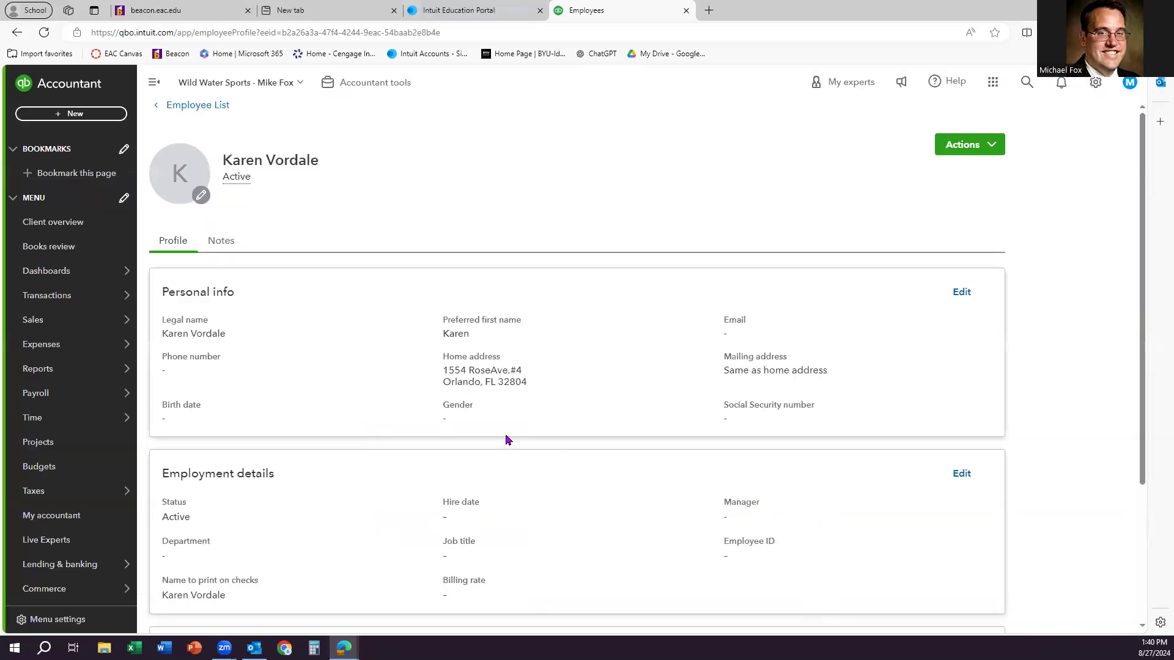
{"action": "scroll", "coordinate": [295, 362], "scroll_direction": "down", "scroll_amount": 1}
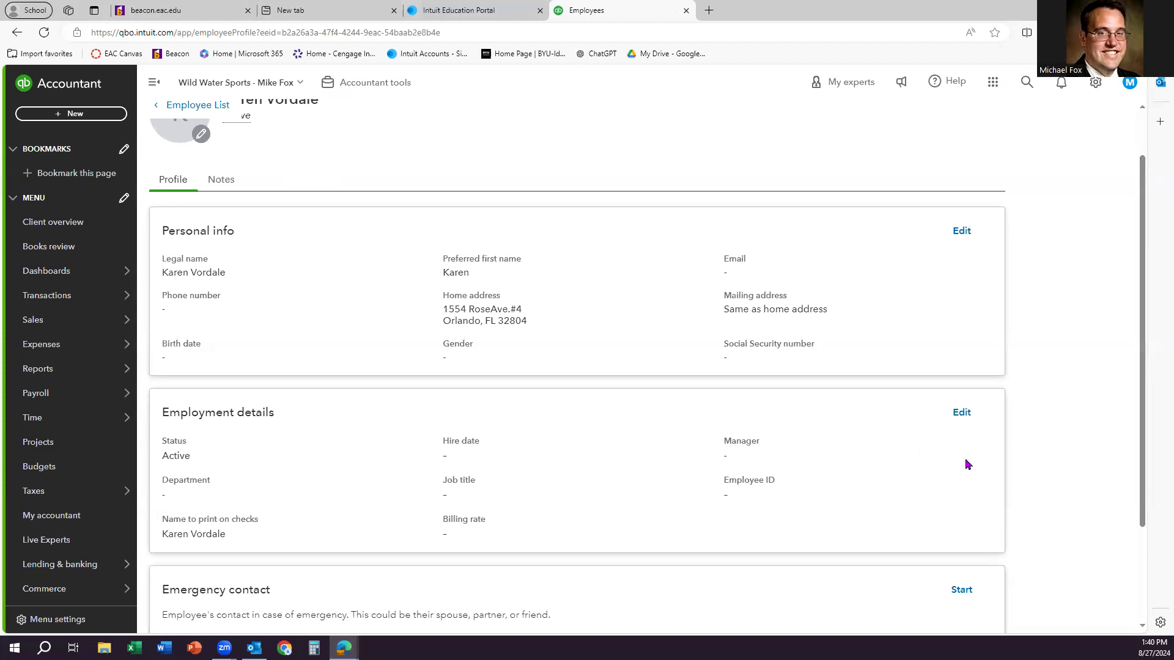
{"action": "scroll", "coordinate": [699, 461], "scroll_direction": "down", "scroll_amount": 1}
{"action": "scroll", "coordinate": [700, 460], "scroll_direction": "up", "scroll_amount": 2}
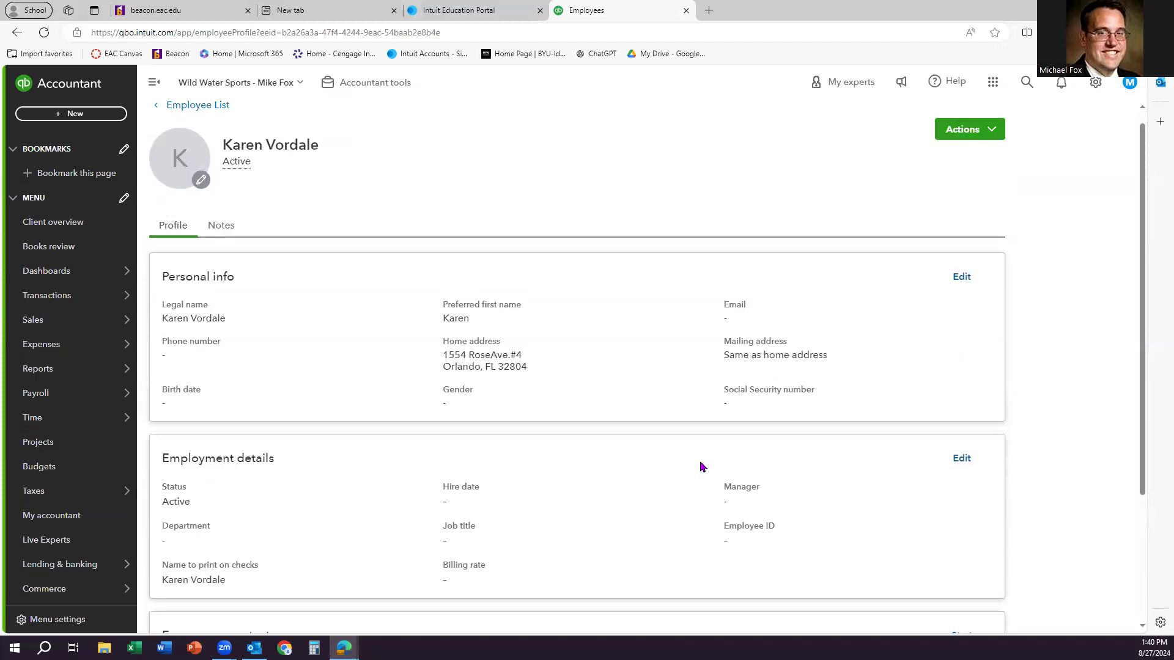
{"action": "left_click", "coordinate": [183, 110]}
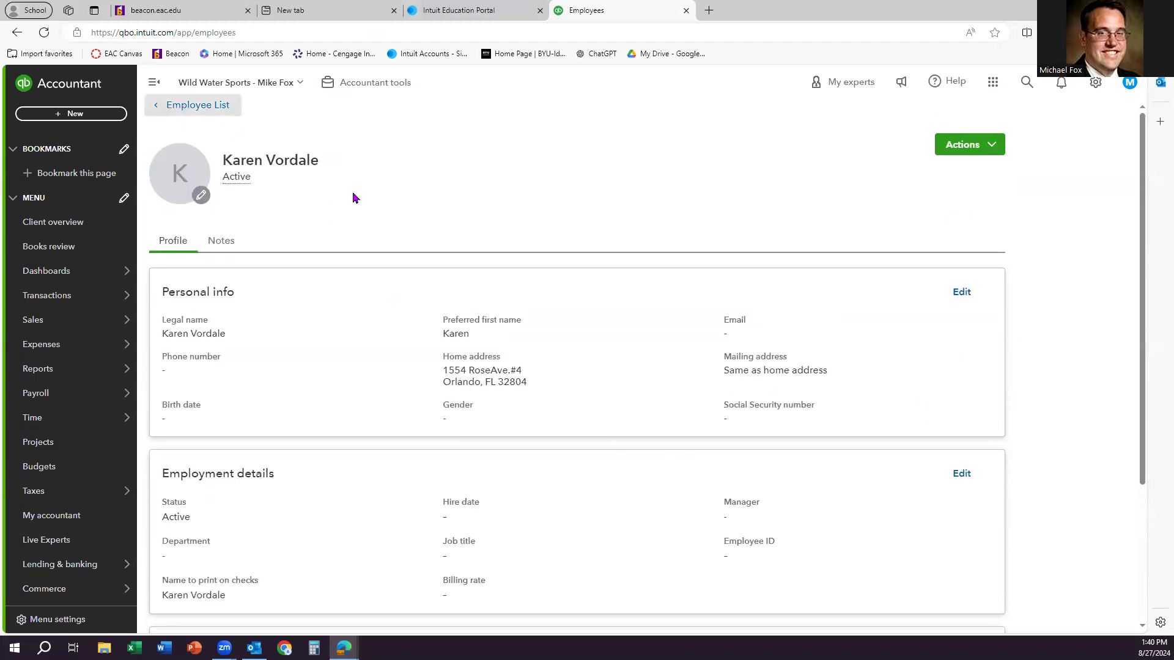
Edit the third employee's personal info, entering her Court street address and city Orlando
{"action": "left_click", "coordinate": [247, 520]}
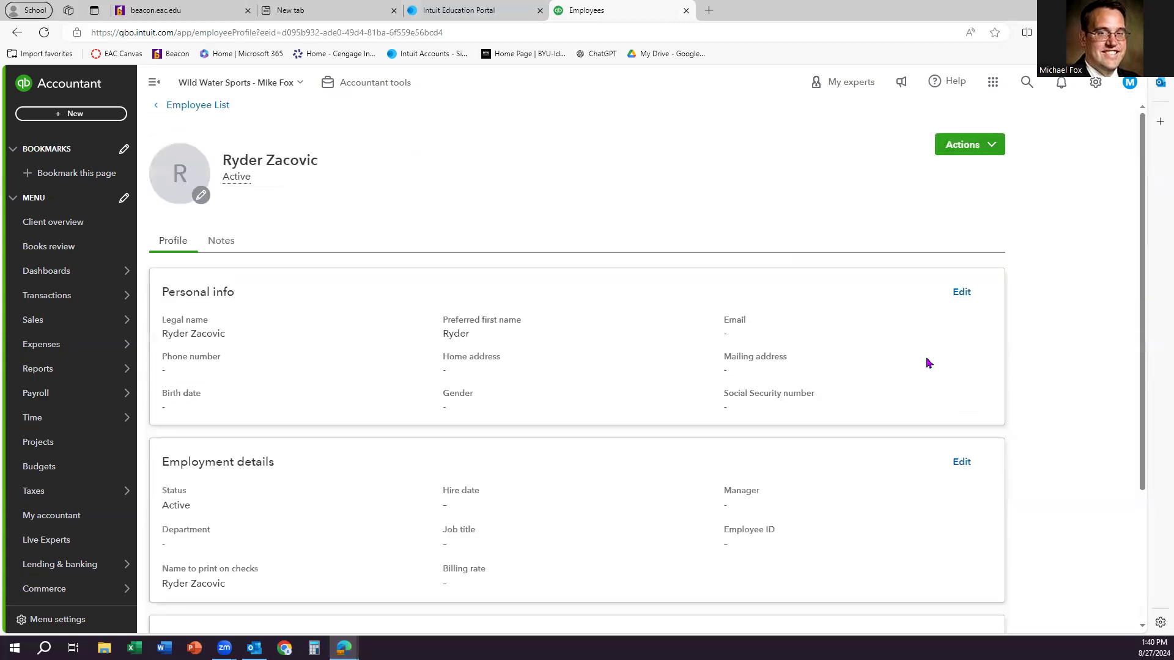
{"action": "left_click", "coordinate": [962, 292]}
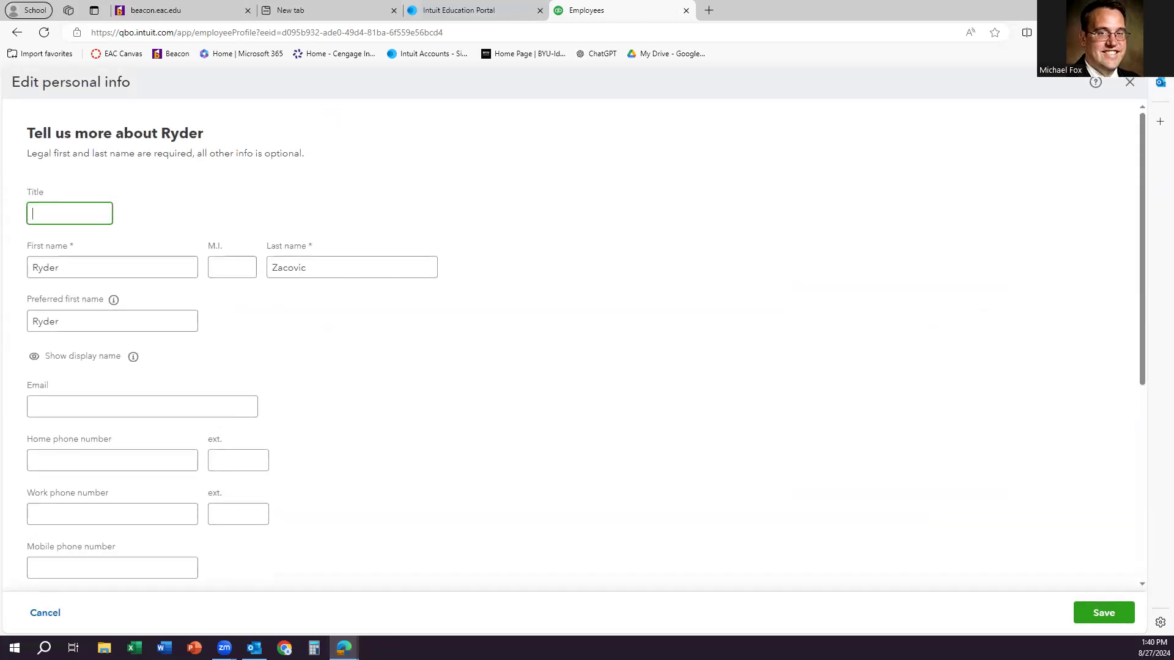
{"action": "scroll", "coordinate": [104, 414], "scroll_direction": "down", "scroll_amount": 2}
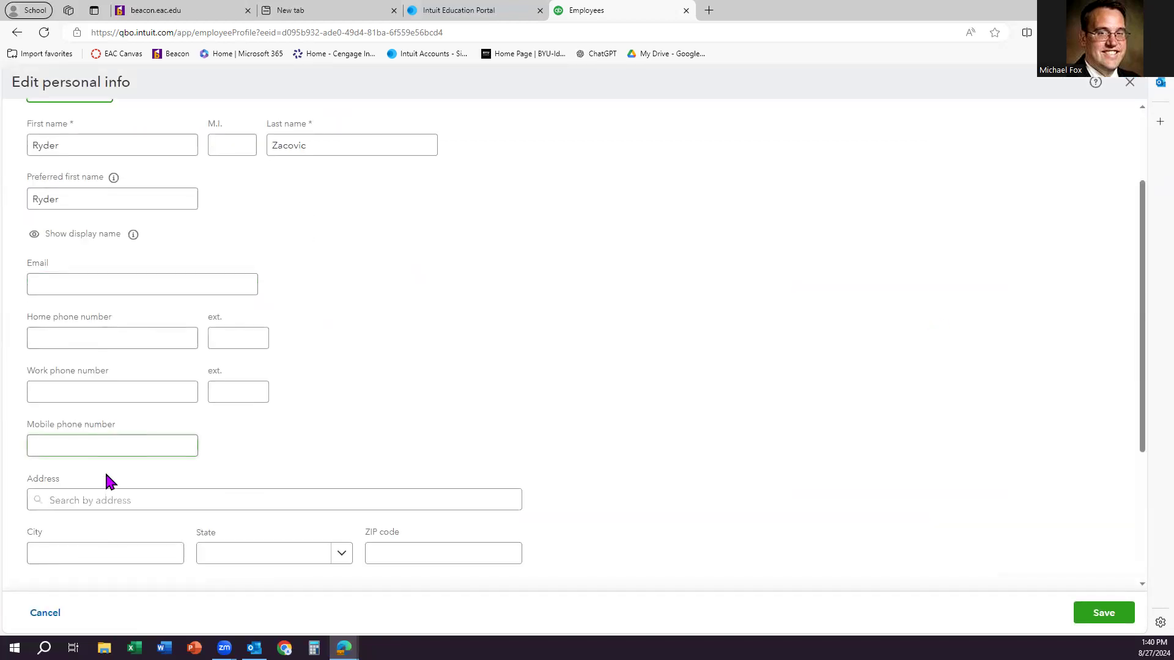
{"action": "left_click", "coordinate": [88, 500]}
{"action": "type", "text": "1"}
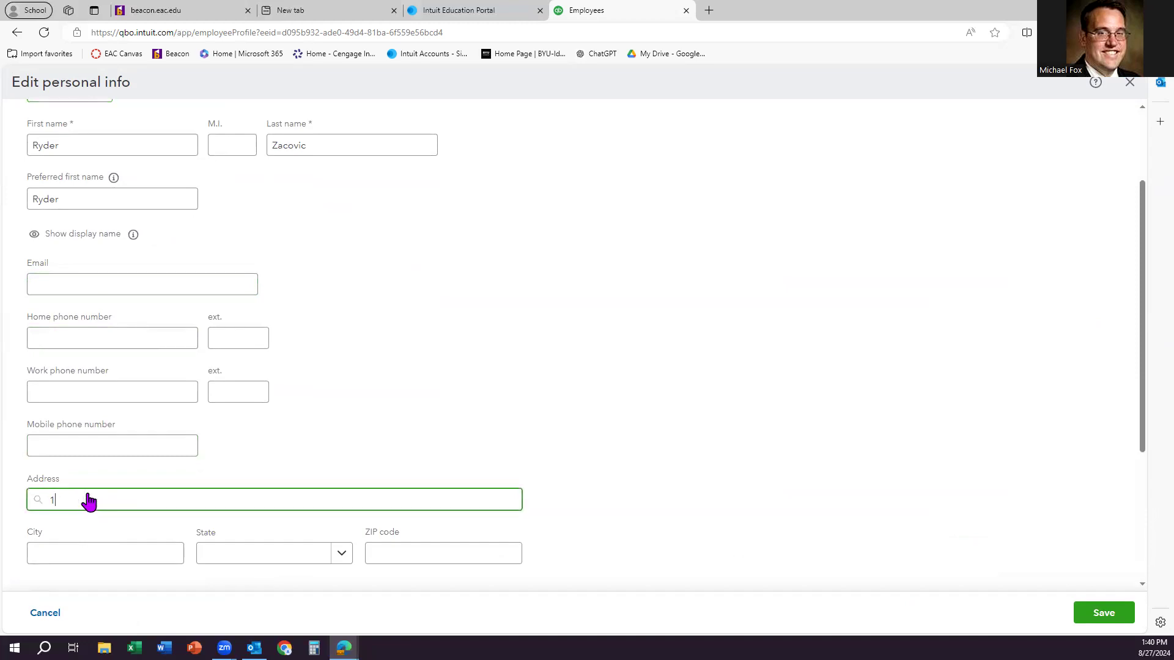
{"action": "type", "text": "2 Spaceo"}
{"action": "type", "text": "rtCourt"}
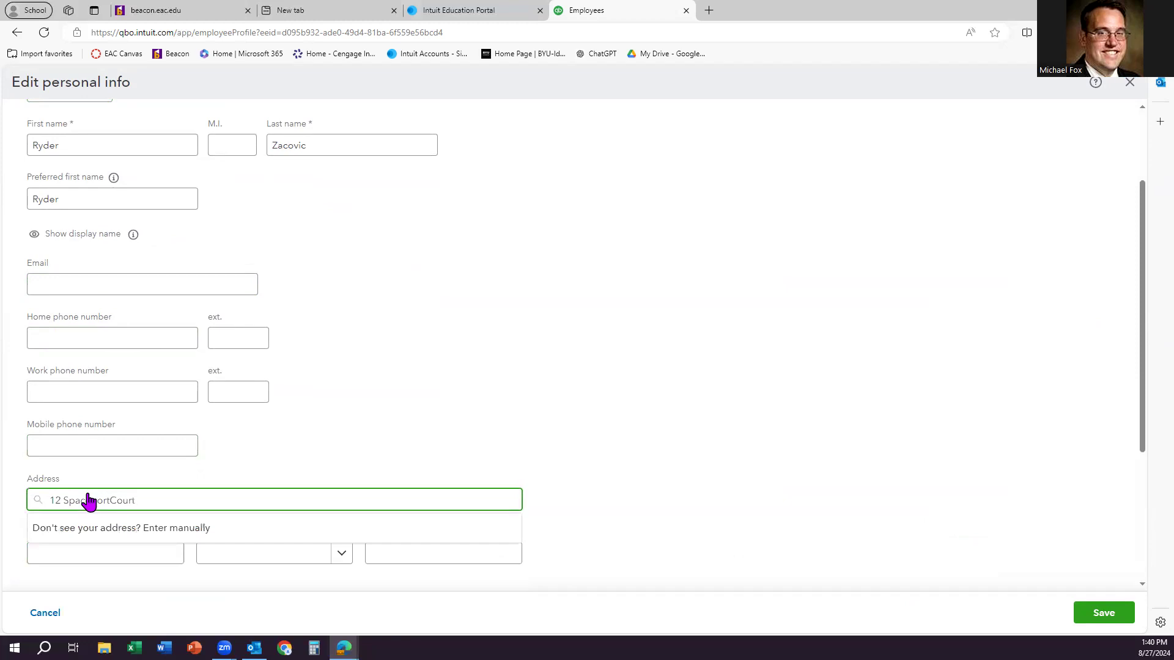
{"action": "key", "text": "BackSpace"}
{"action": "key", "text": "BackSpace"}
{"action": "key", "text": "BackSpace"}
{"action": "key", "text": "BackSpace"}
{"action": "type", "text": "t Court"}
{"action": "key", "text": "Tab"}
{"action": "type", "text": "Orlando"}
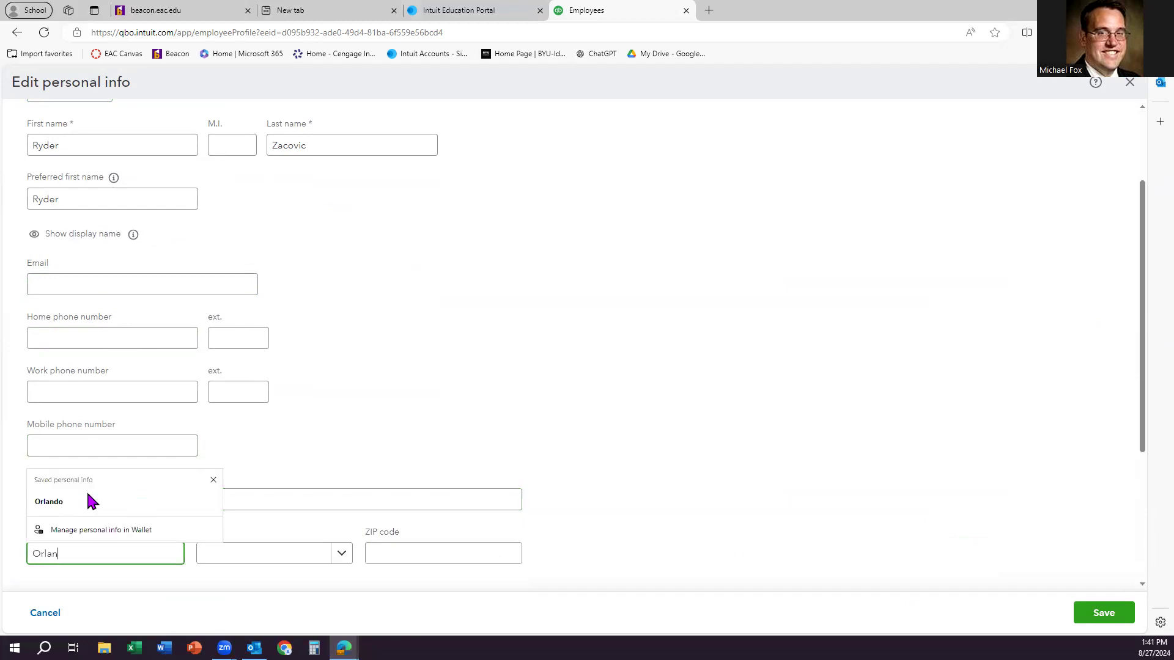
{"action": "left_click", "coordinate": [88, 499]}
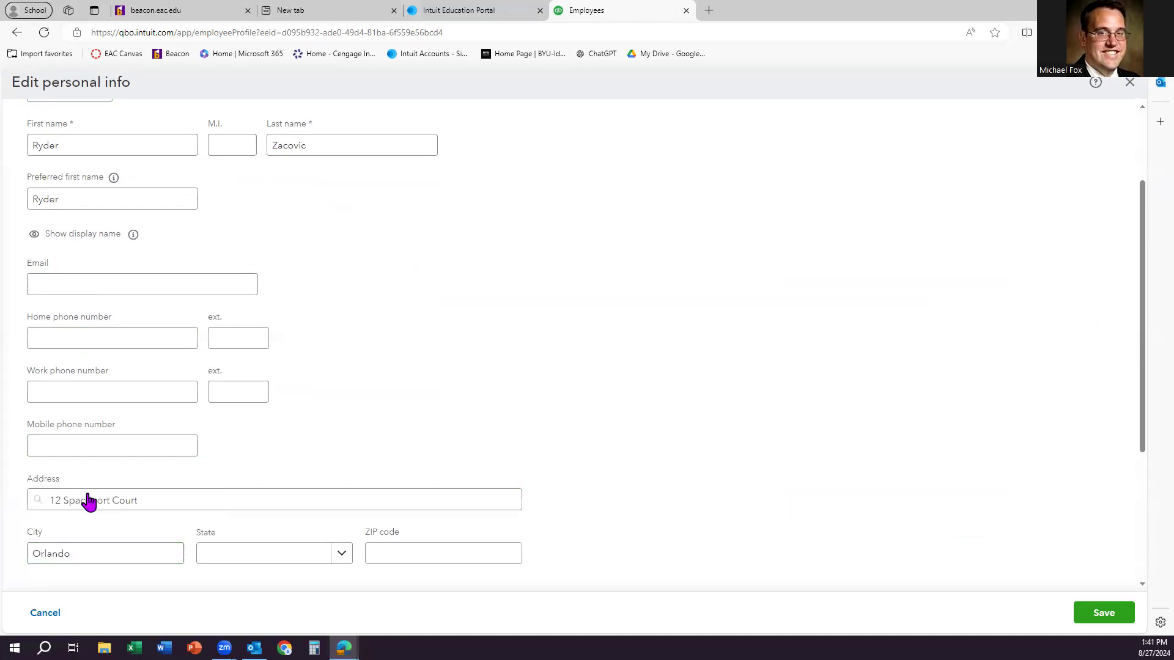
Set state Florida and ZIP 32804, then confirm and save the address
{"action": "left_click", "coordinate": [264, 558]}
{"action": "scroll", "coordinate": [273, 507], "scroll_direction": "down", "scroll_amount": 3}
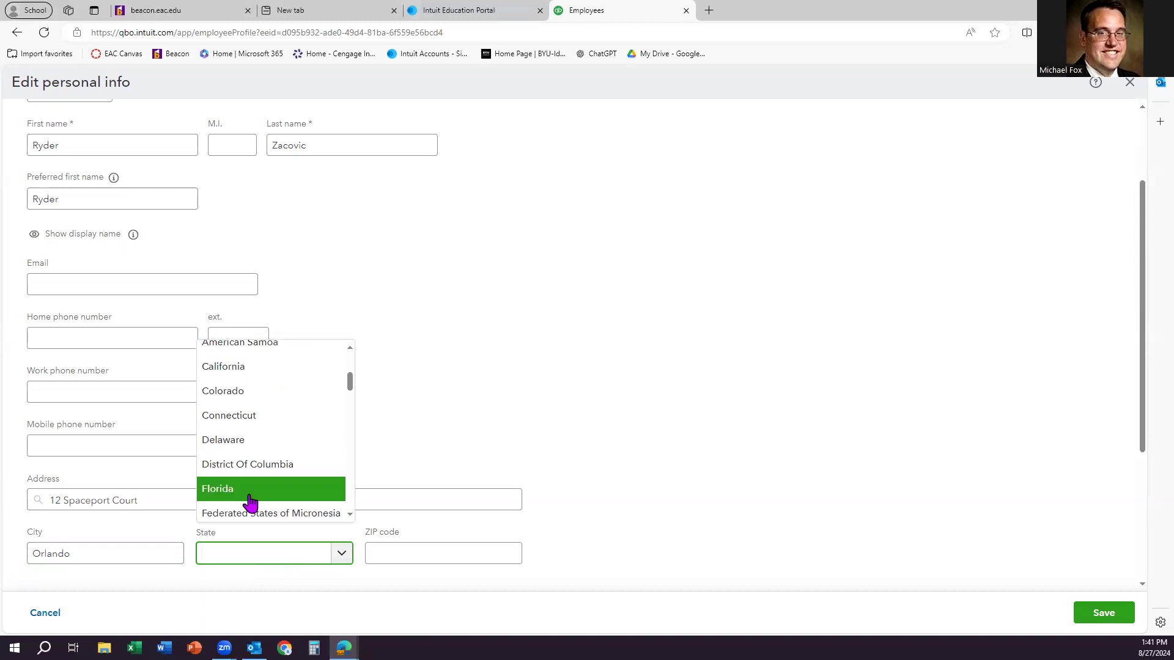
{"action": "left_click", "coordinate": [247, 490]}
{"action": "left_click", "coordinate": [386, 549]}
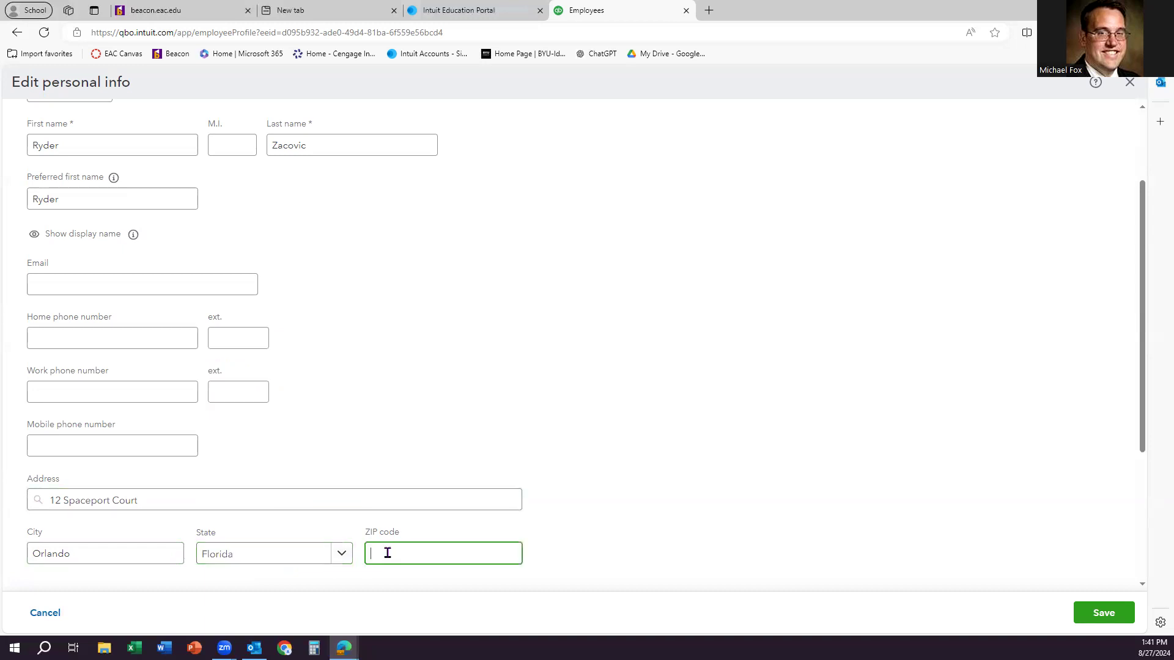
{"action": "type", "text": "32804"}
{"action": "scroll", "coordinate": [917, 580], "scroll_direction": "down", "scroll_amount": 2}
{"action": "left_click", "coordinate": [1080, 619]}
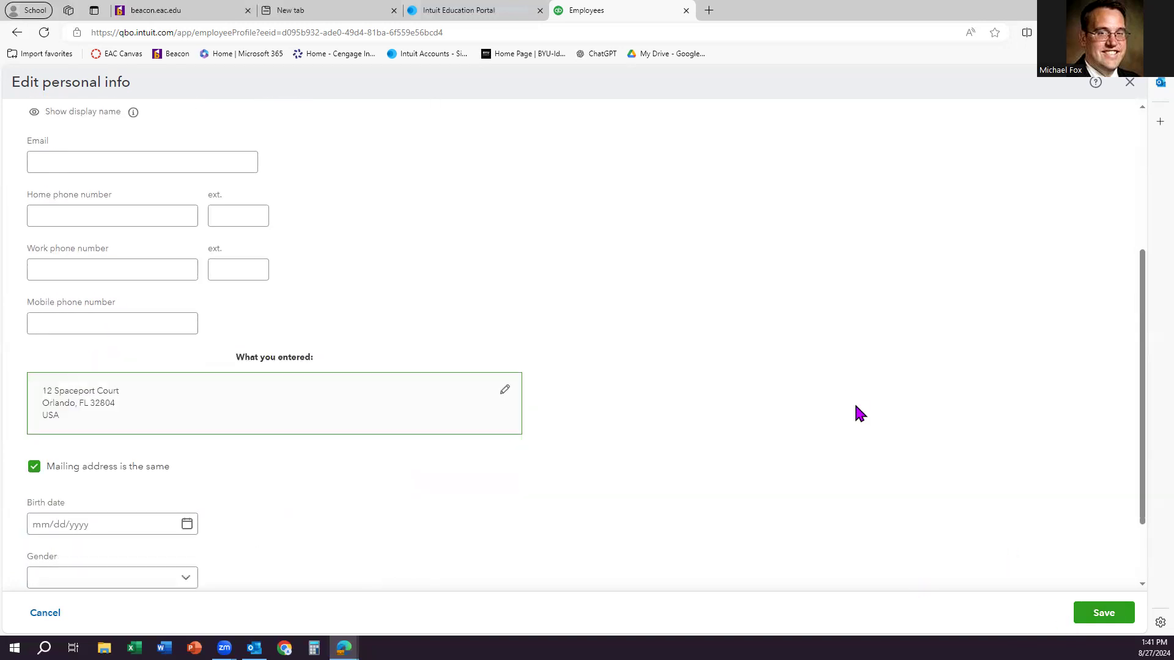
{"action": "left_click", "coordinate": [1105, 614]}
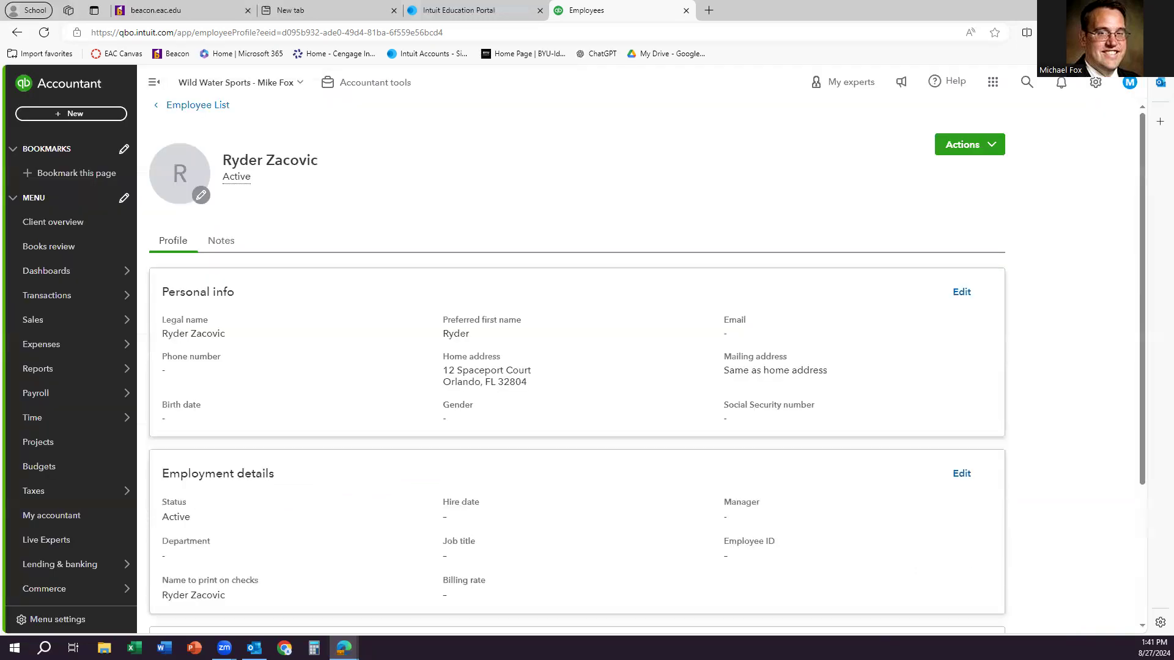
Return to the Employee List of three active employees and open the + New menu
{"action": "left_click", "coordinate": [194, 106]}
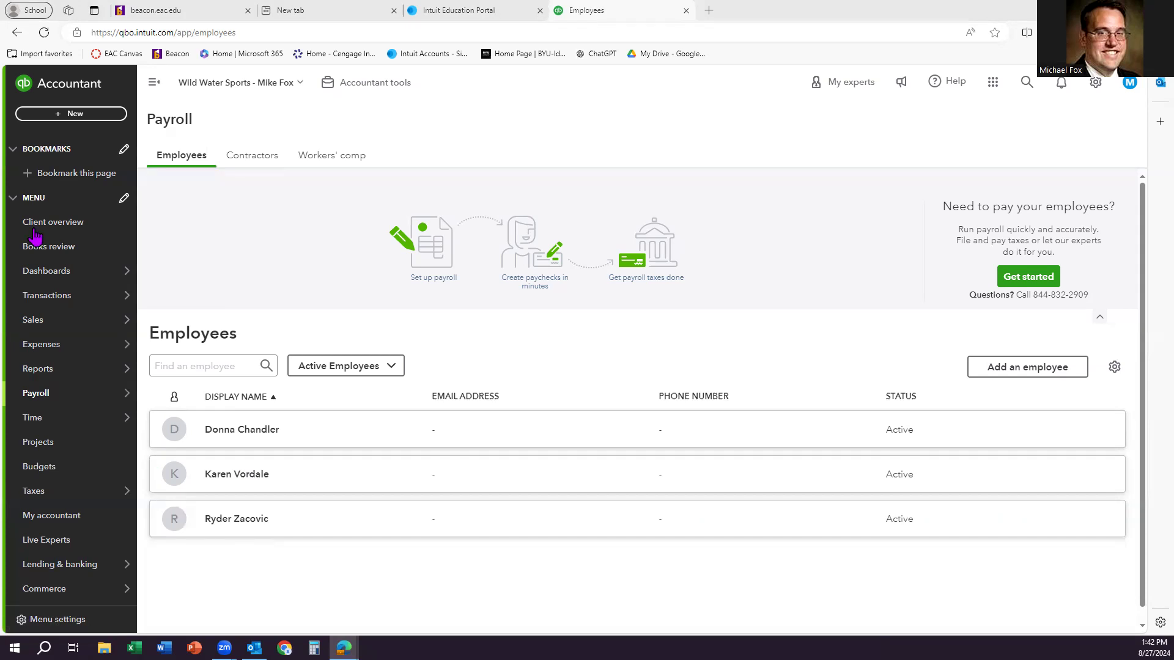
{"action": "left_click", "coordinate": [70, 114]}
Start new check #1008 from Checking with the employee as payee
{"action": "left_click", "coordinate": [143, 207]}
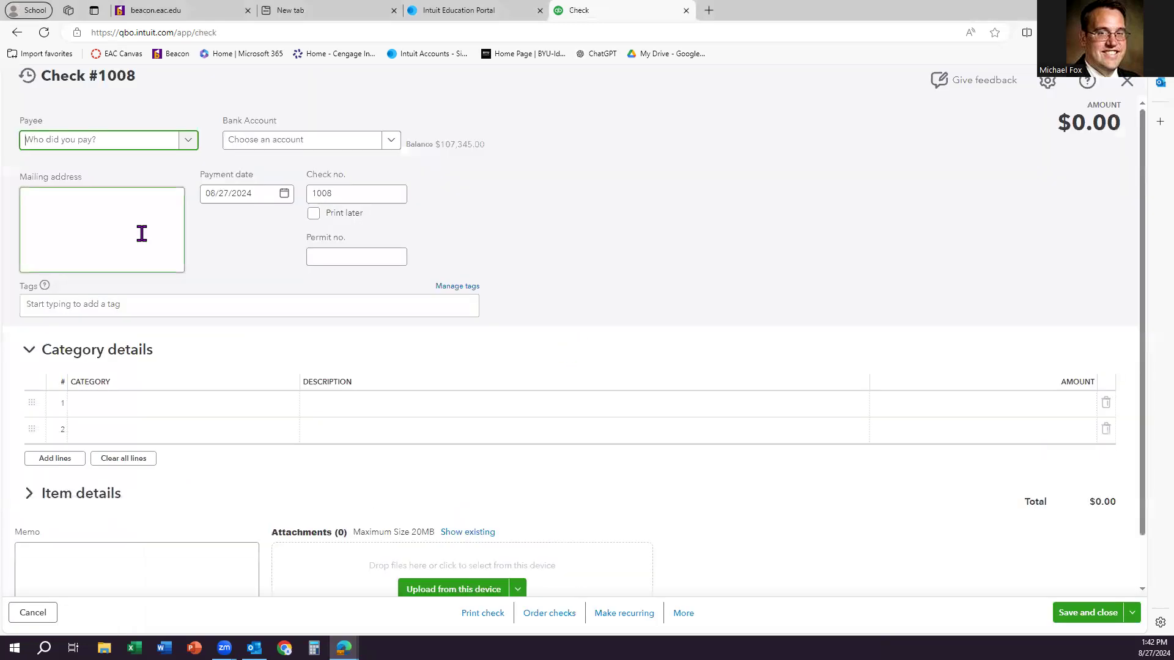
{"action": "left_click", "coordinate": [187, 142]}
{"action": "scroll", "coordinate": [141, 202], "scroll_direction": "down", "scroll_amount": 1}
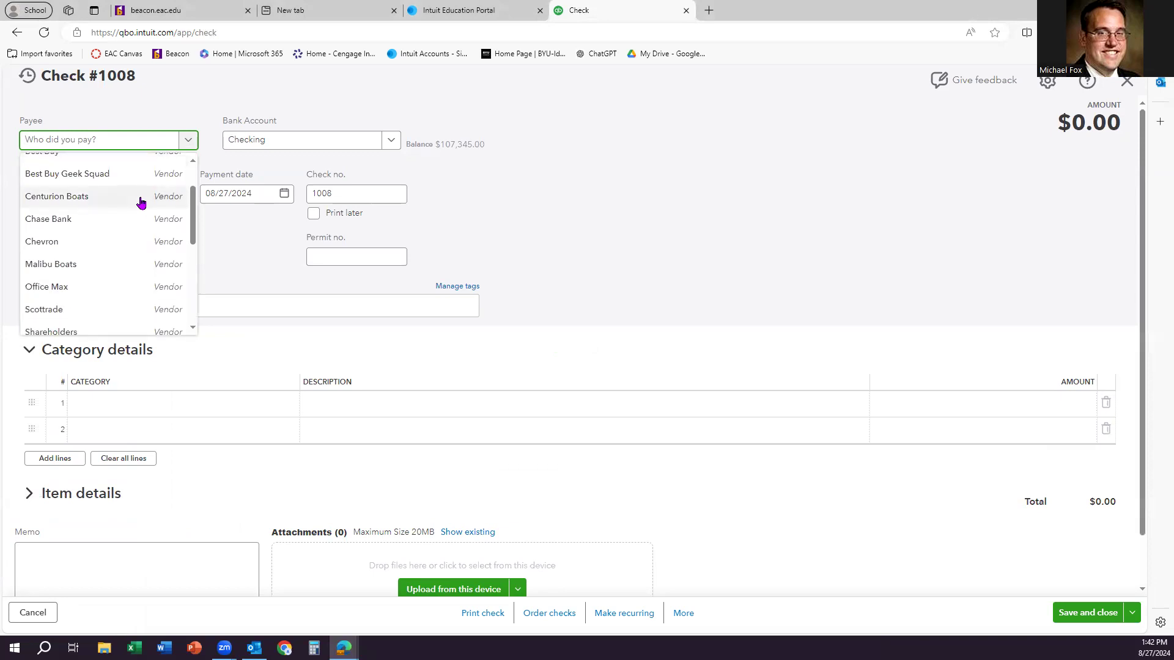
{"action": "scroll", "coordinate": [140, 203], "scroll_direction": "down", "scroll_amount": 2}
{"action": "scroll", "coordinate": [139, 199], "scroll_direction": "up", "scroll_amount": 4}
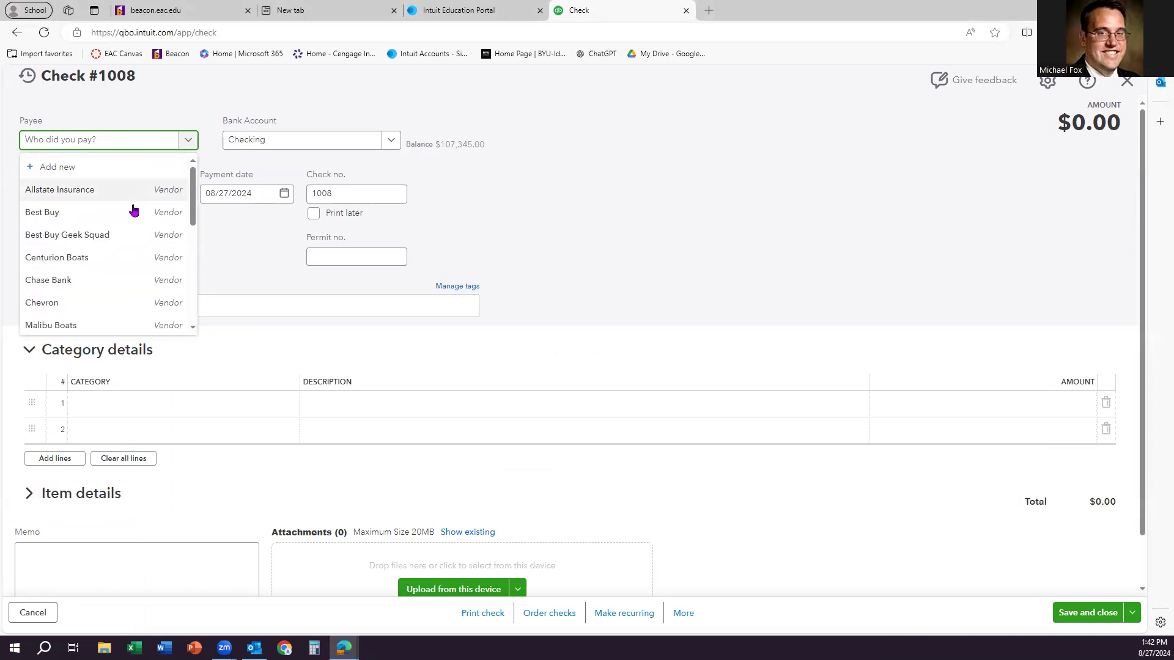
{"action": "scroll", "coordinate": [131, 213], "scroll_direction": "down", "scroll_amount": 2}
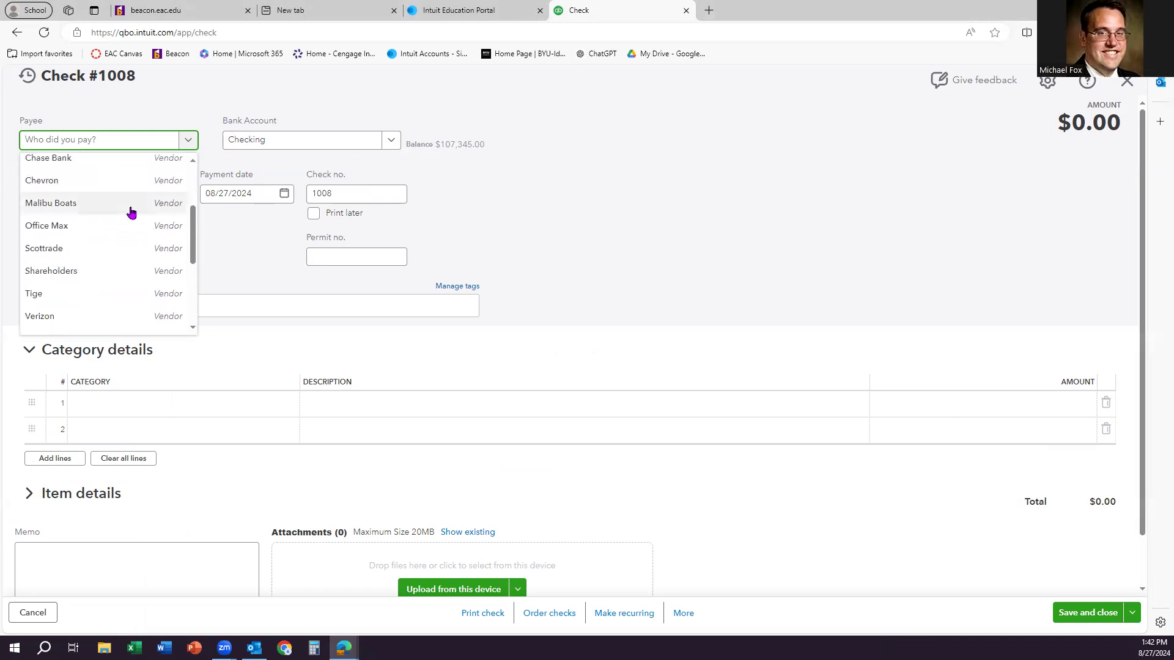
{"action": "scroll", "coordinate": [131, 211], "scroll_direction": "down", "scroll_amount": 3}
{"action": "left_click", "coordinate": [104, 276]}
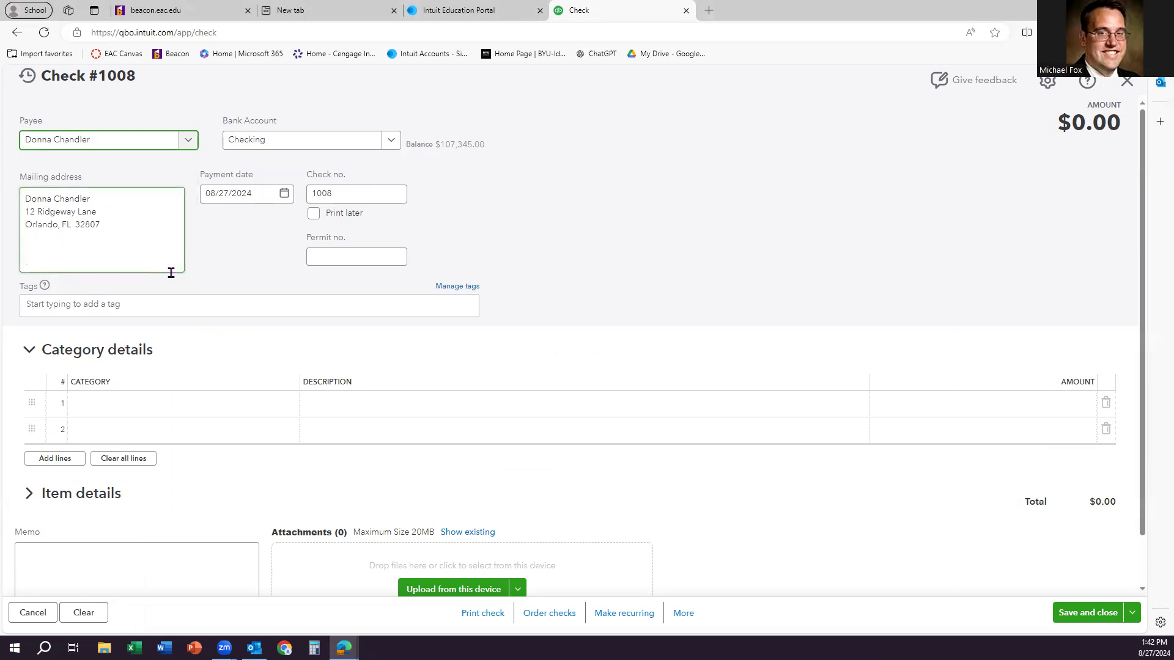
Set the check's payment date to 01/15/2027
{"action": "left_click", "coordinate": [260, 197]}
{"action": "triple_click", "coordinate": [255, 195]}
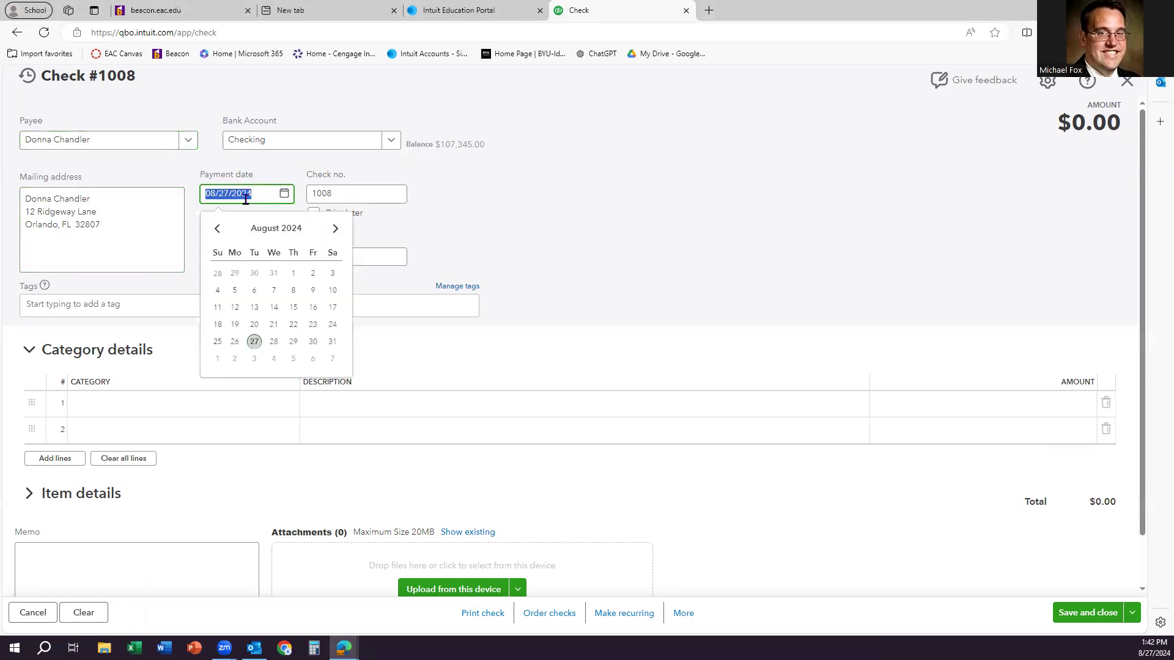
{"action": "type", "text": "01/15"}
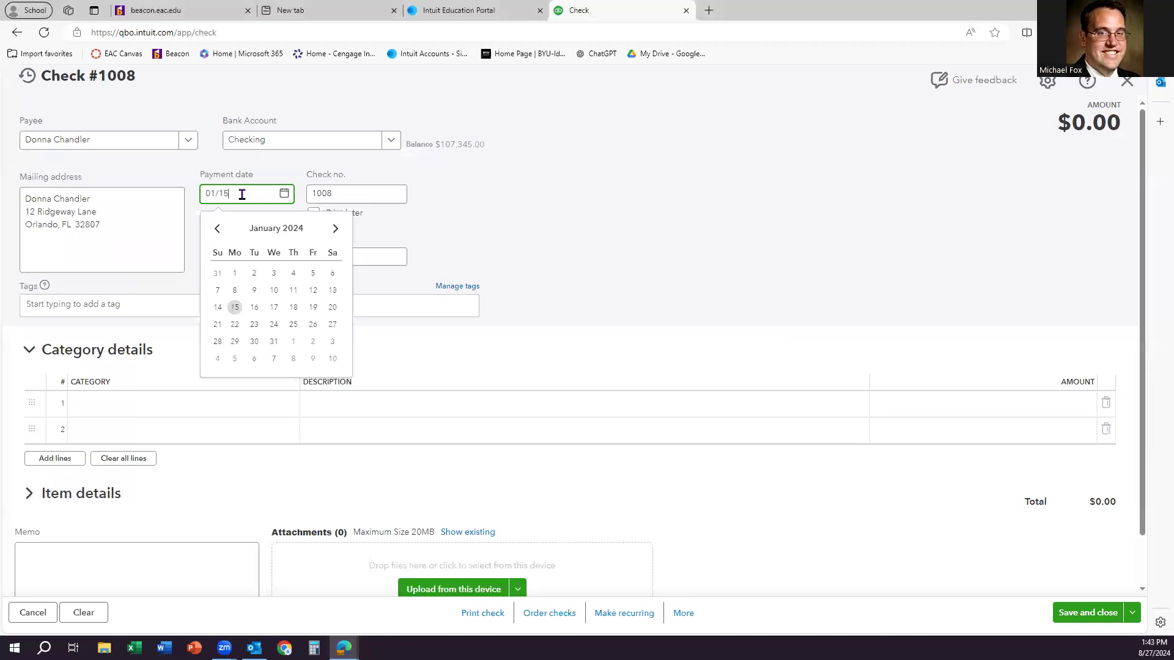
{"action": "type", "text": "/2027"}
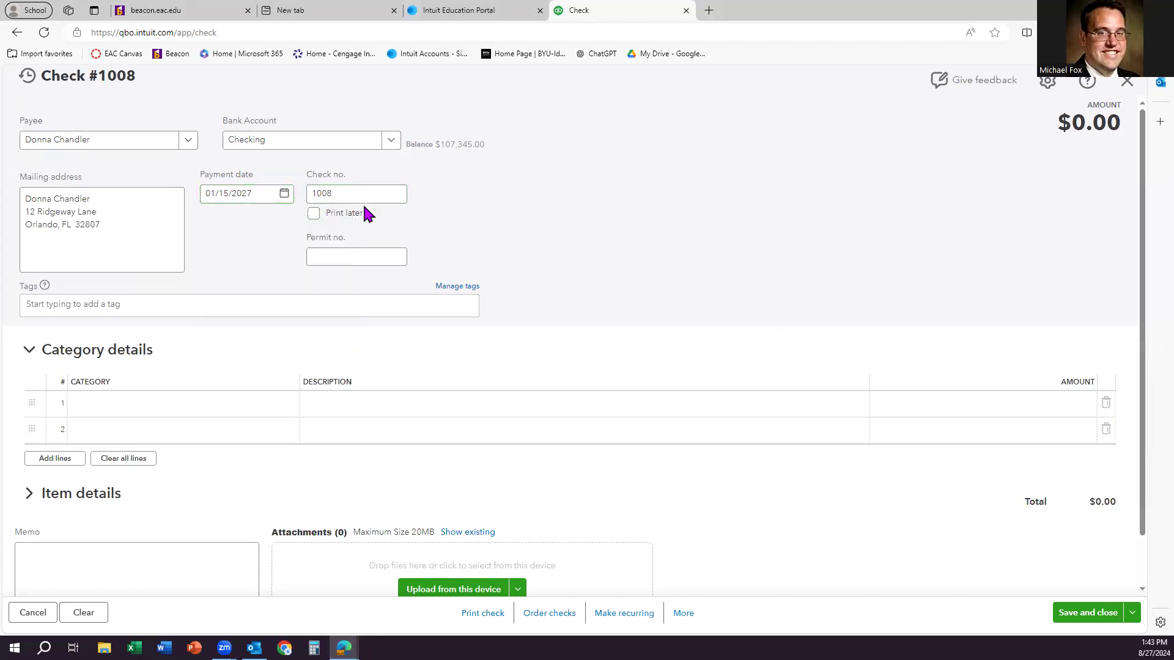
{"action": "left_click", "coordinate": [35, 396]}
Set category line 1 to Payroll expenses with amount $2,500.00
{"action": "left_click", "coordinate": [286, 406]}
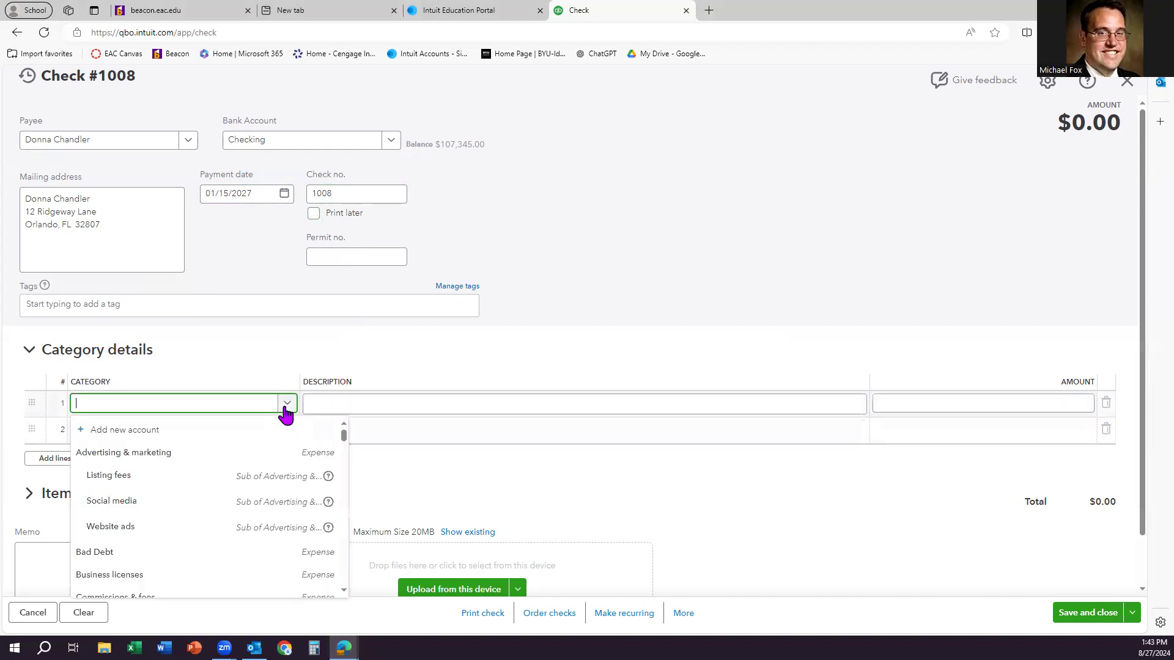
{"action": "type", "text": "payro"}
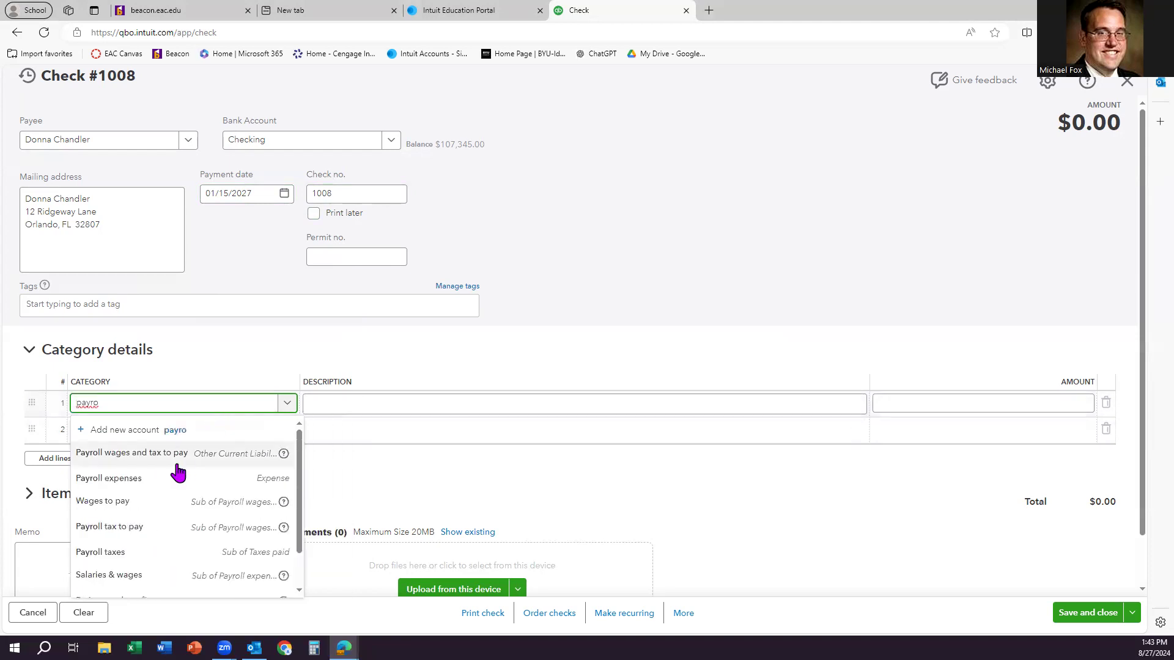
{"action": "left_click", "coordinate": [150, 480]}
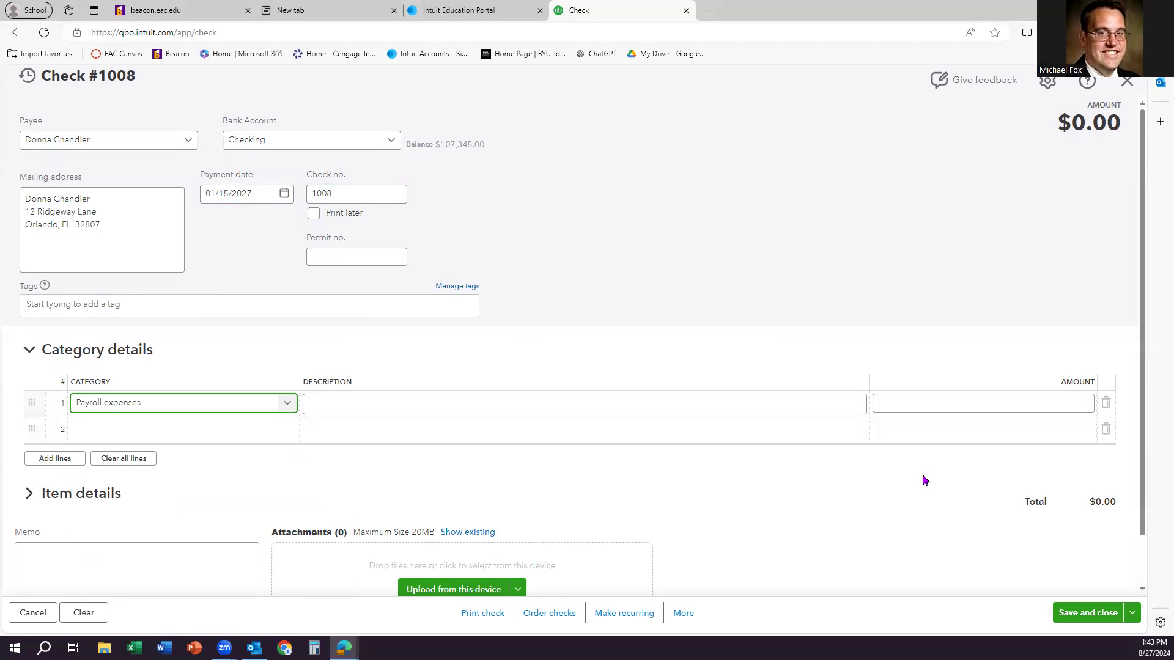
{"action": "left_click", "coordinate": [954, 404]}
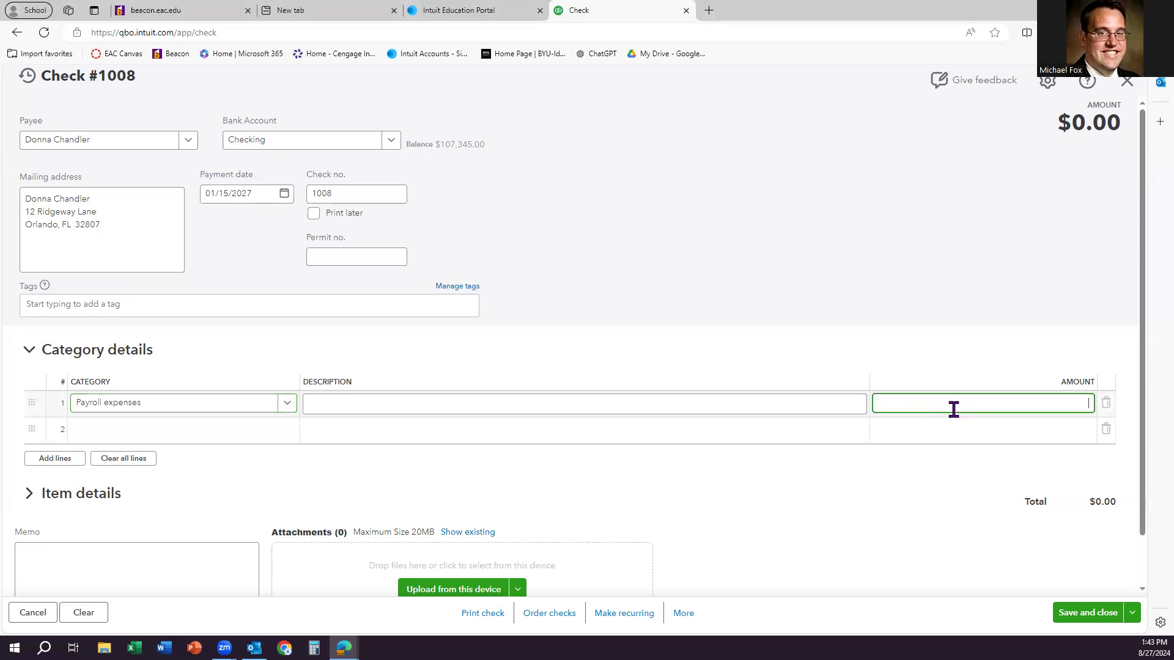
{"action": "type", "text": "2500"}
{"action": "left_click", "coordinate": [862, 297]}
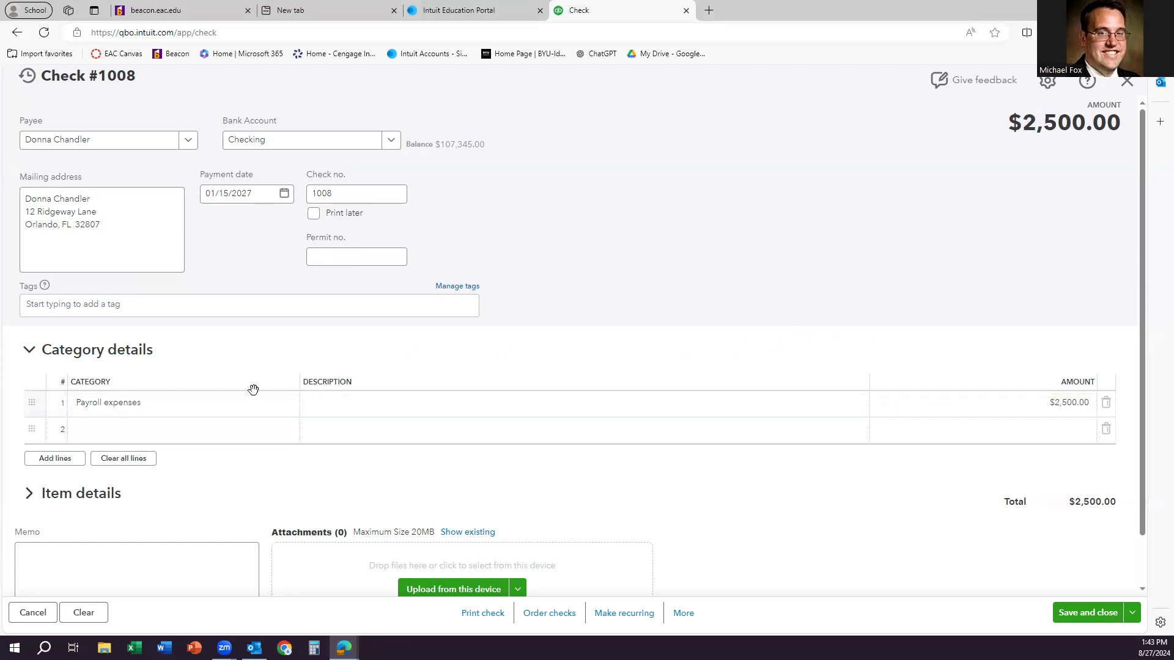
{"action": "left_click", "coordinate": [183, 429]}
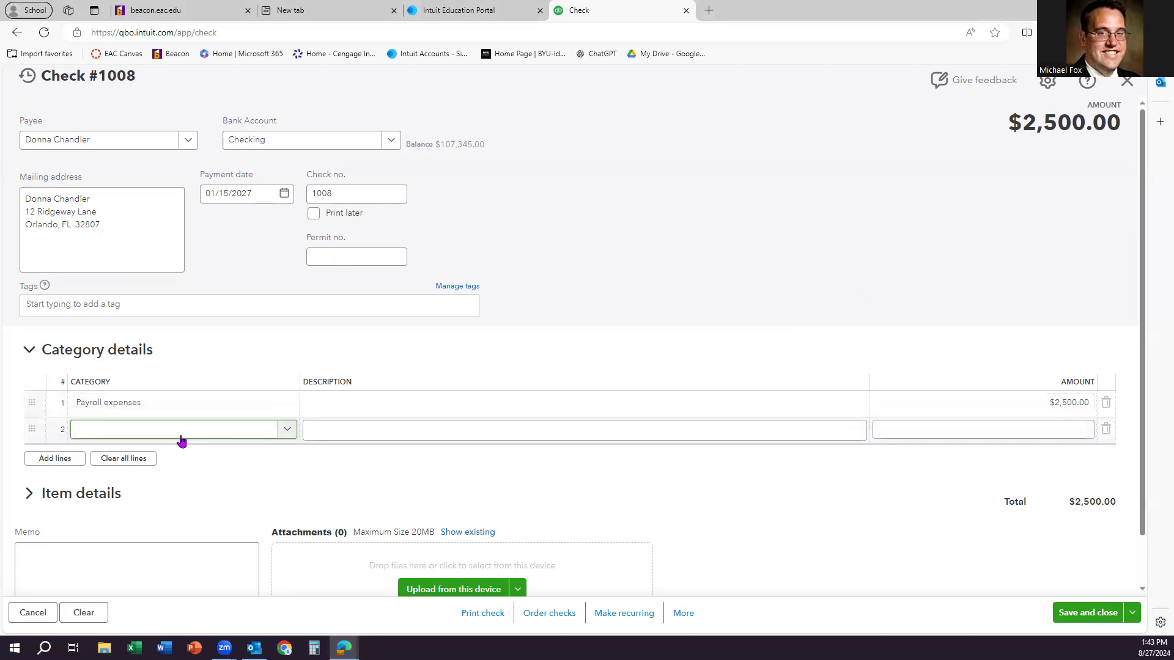
Set category line 2 to Payroll wages and tax to pay with amount -533.75
{"action": "left_click", "coordinate": [286, 431]}
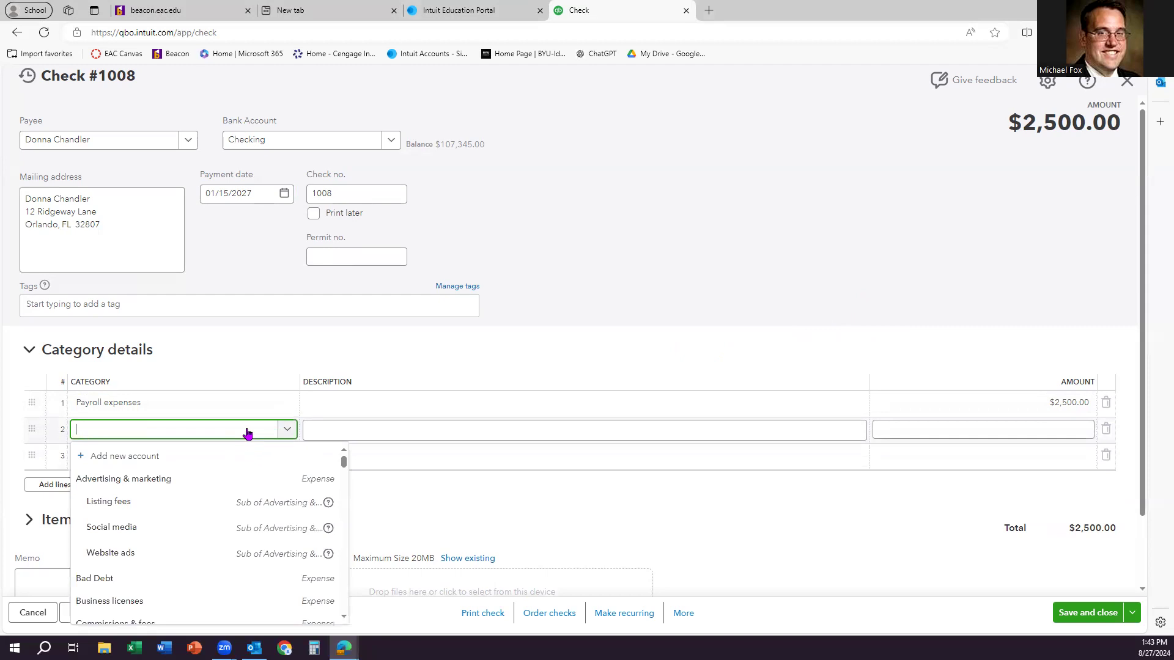
{"action": "type", "text": "payr"}
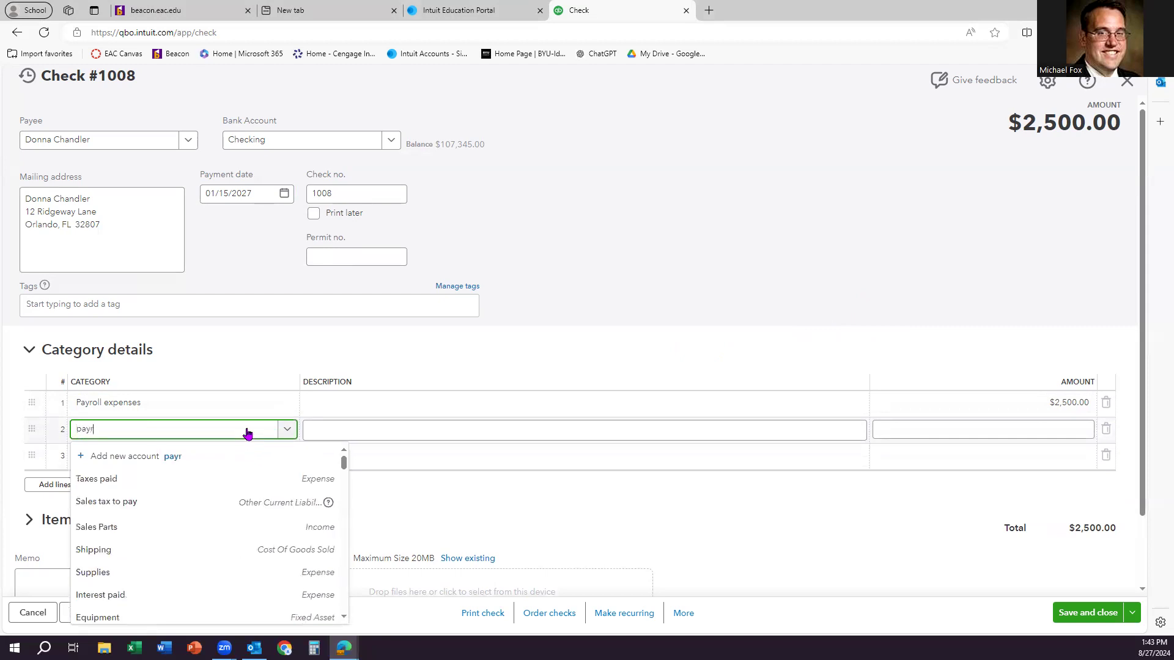
{"action": "type", "text": "oll wages a"}
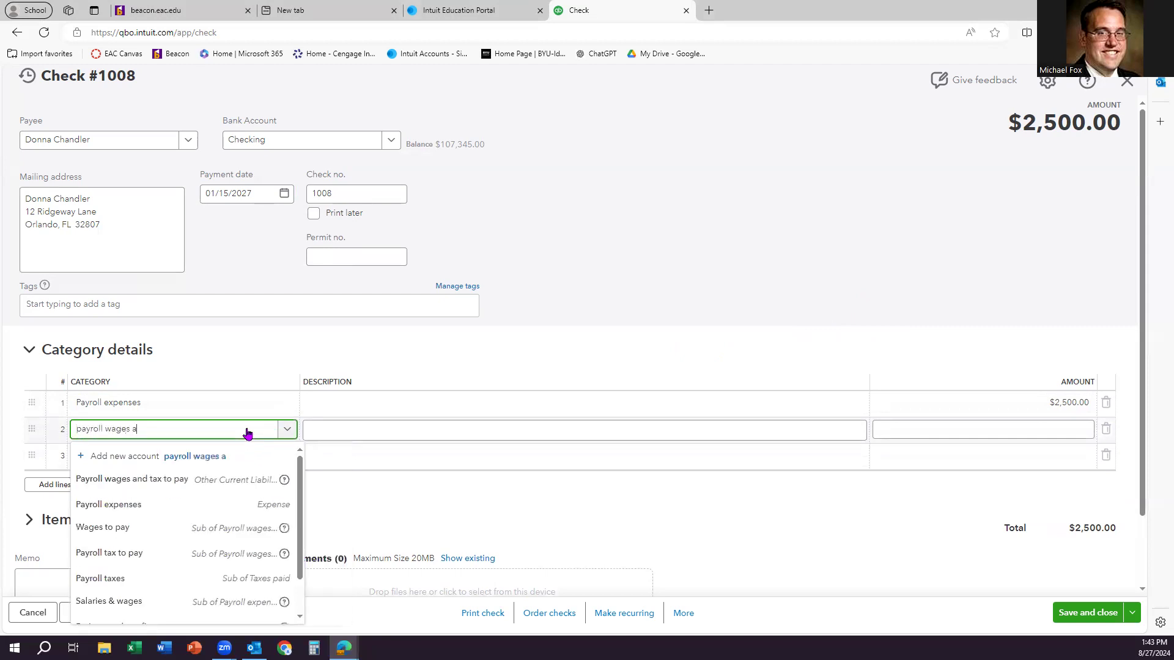
{"action": "type", "text": "nd tax"}
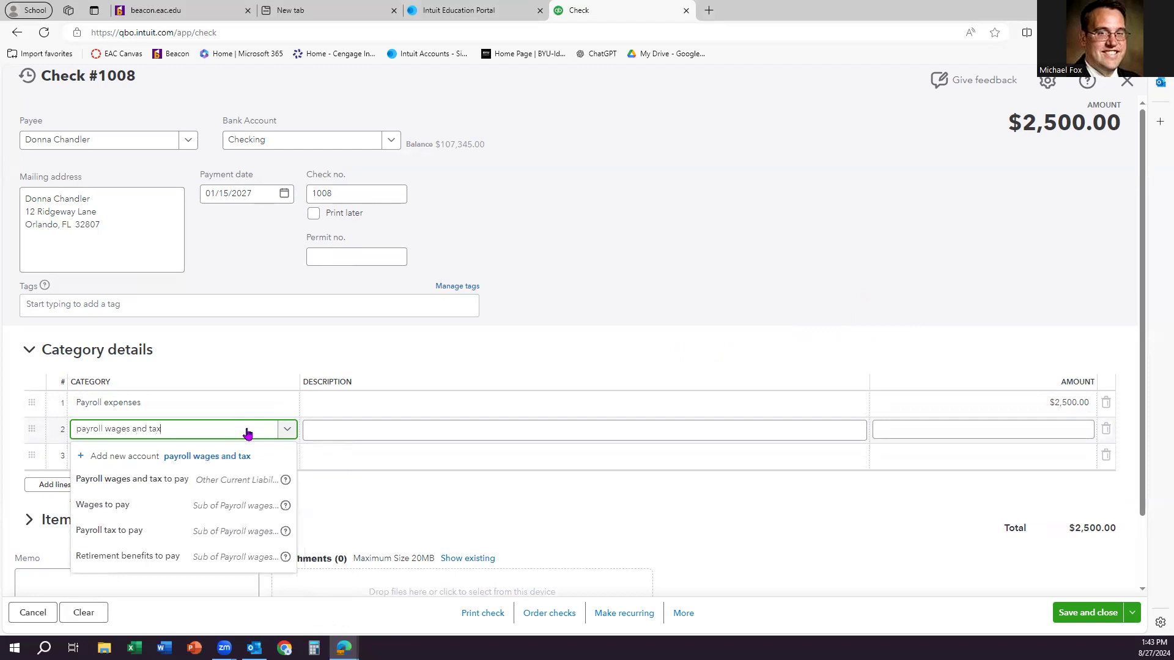
{"action": "left_click", "coordinate": [251, 480]}
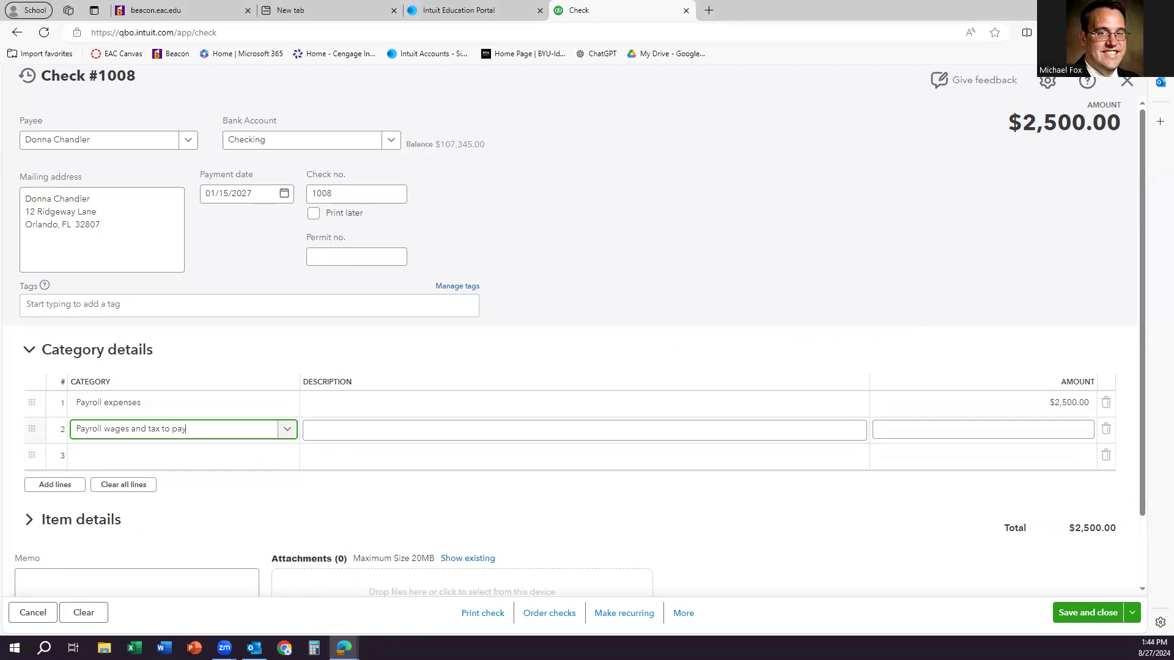
{"action": "left_click", "coordinate": [938, 428]}
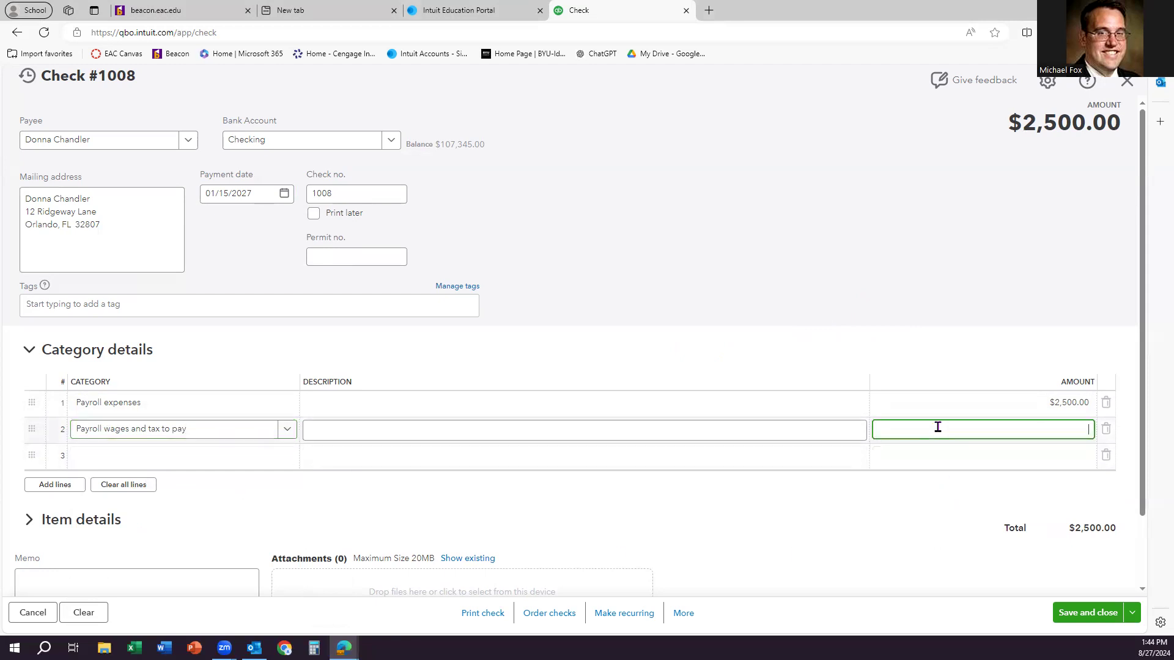
{"action": "left_click", "coordinate": [787, 465]}
{"action": "type", "text": "-"}
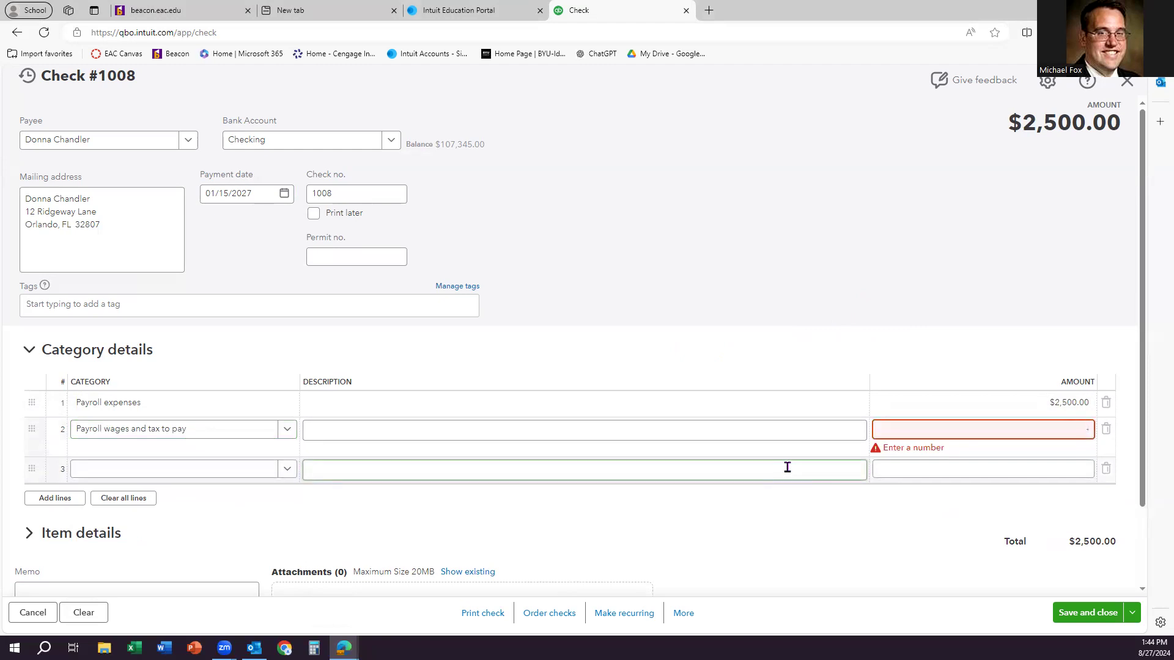
{"action": "type", "text": "533.75"}
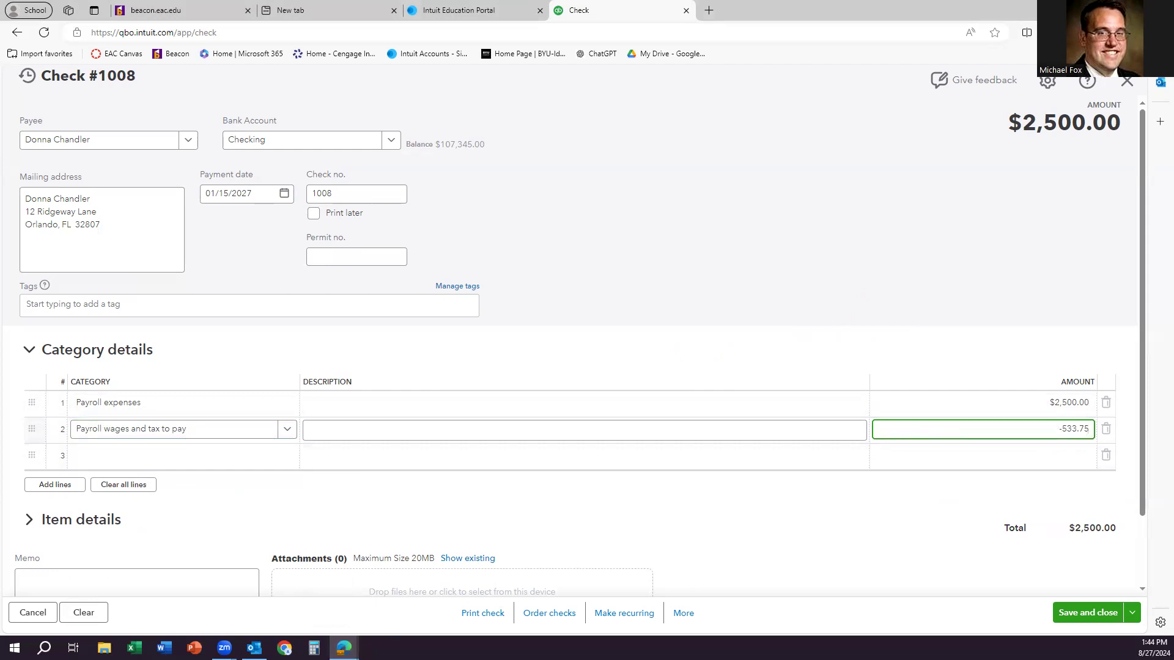
{"action": "scroll", "coordinate": [252, 445], "scroll_direction": "down", "scroll_amount": 1}
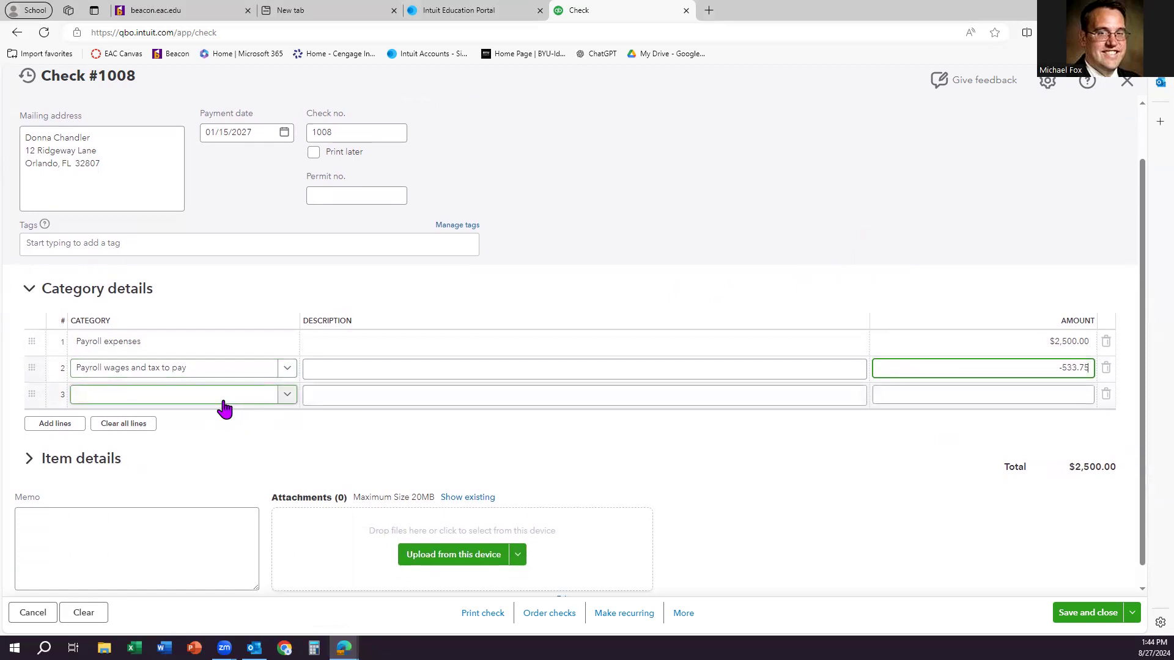
Add category line 3 as Payroll expenses for $191.25
{"action": "left_click", "coordinate": [225, 401]}
{"action": "type", "text": "payroll"}
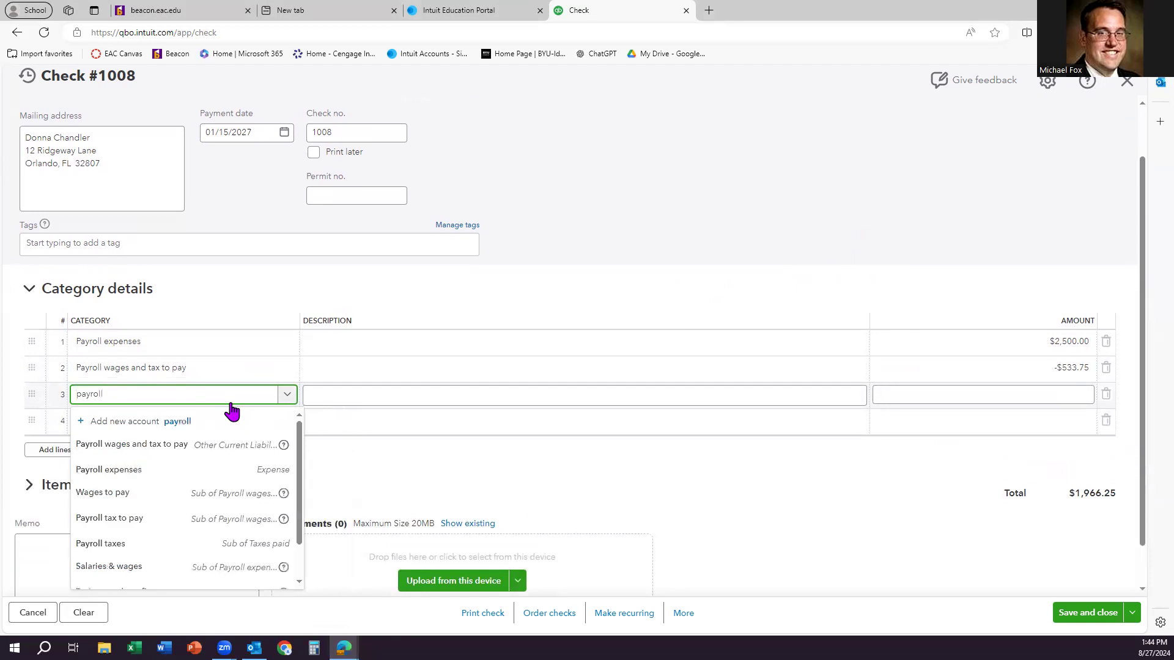
{"action": "left_click", "coordinate": [149, 471]}
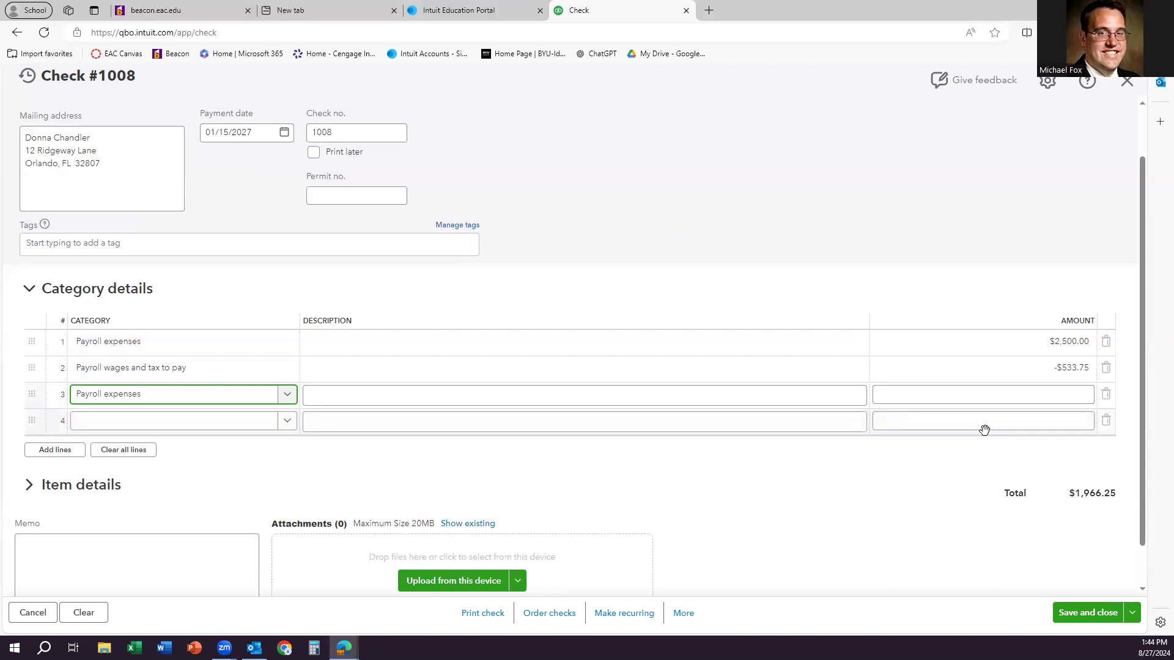
{"action": "left_click", "coordinate": [985, 394]}
{"action": "type", "text": "191.25"}
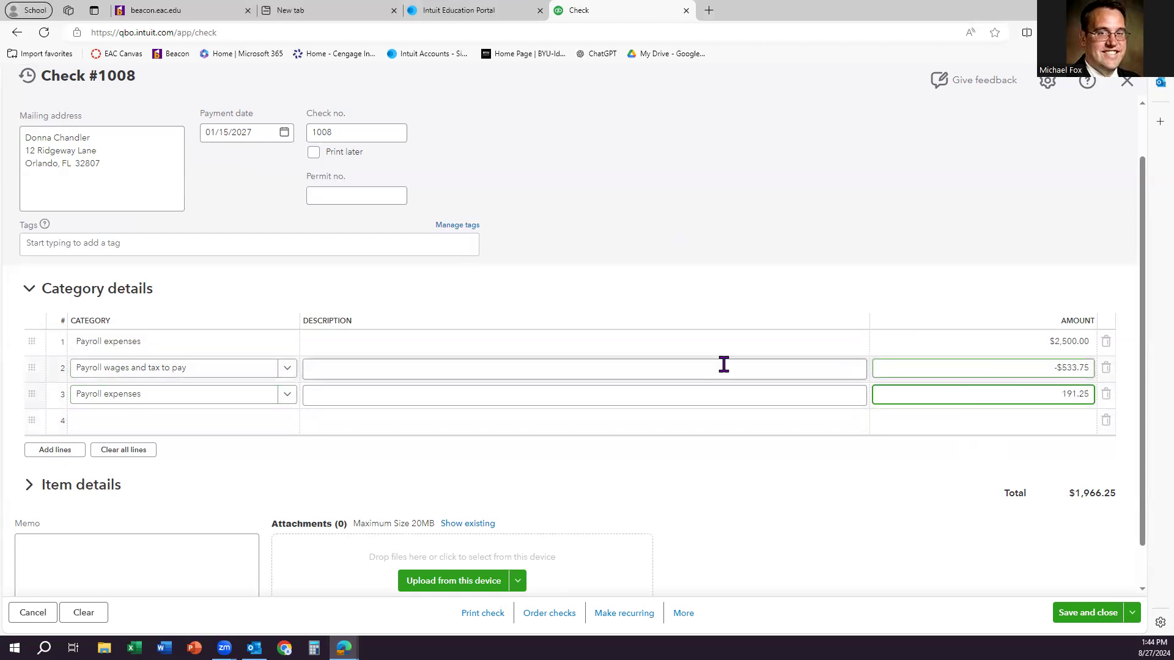
{"action": "scroll", "coordinate": [260, 385], "scroll_direction": "up", "scroll_amount": 1}
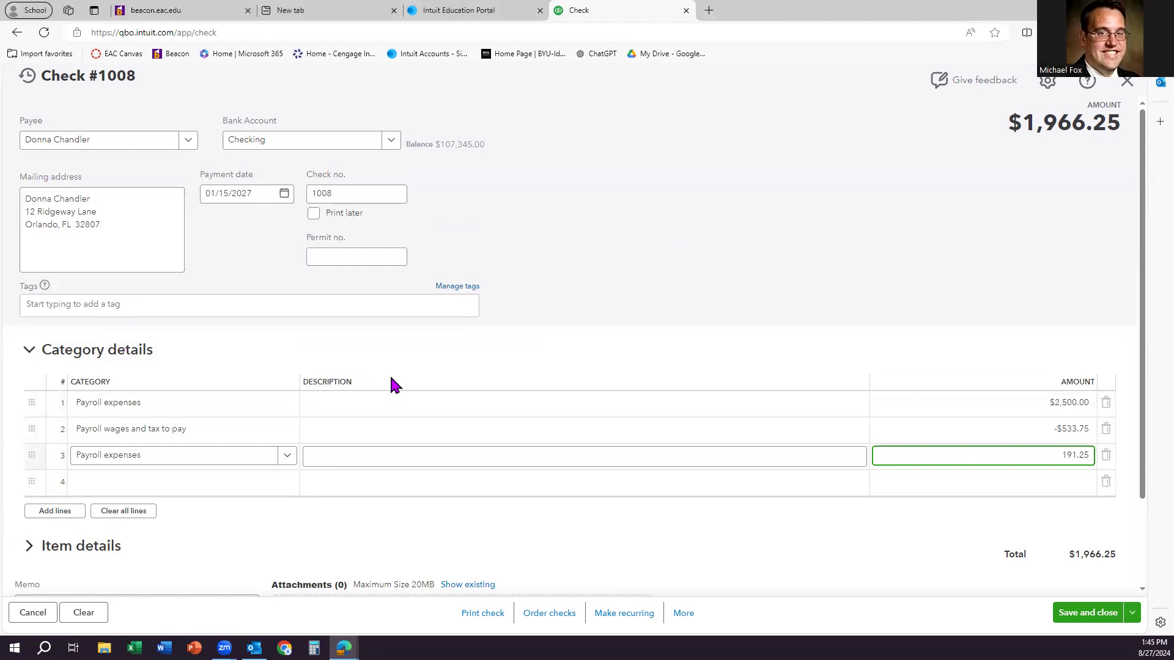
{"action": "scroll", "coordinate": [391, 379], "scroll_direction": "down", "scroll_amount": 2}
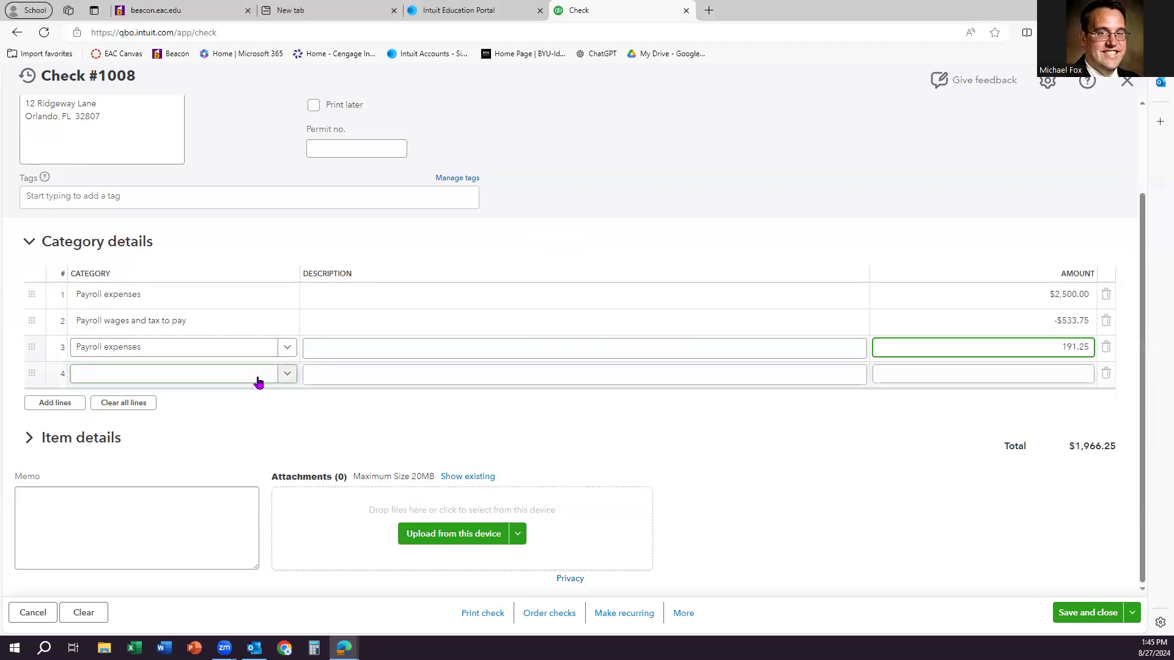
{"action": "left_click", "coordinate": [285, 377]}
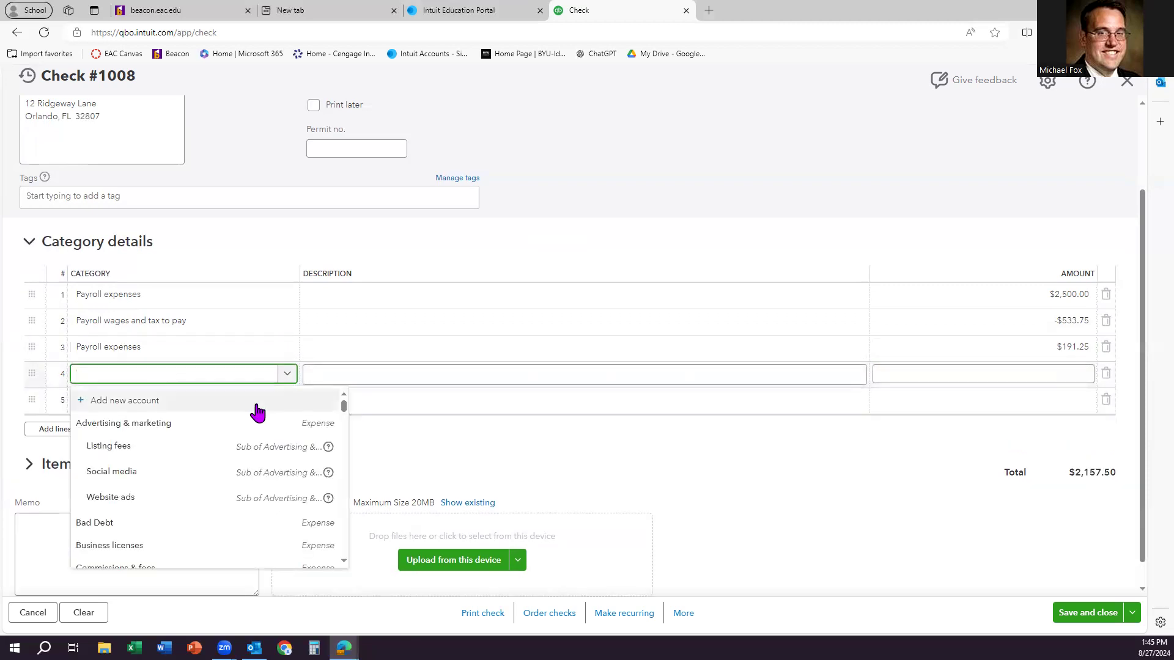
Set category line 4 to Payroll wages and tax to pay with amount -191.25
{"action": "type", "text": "pa"}
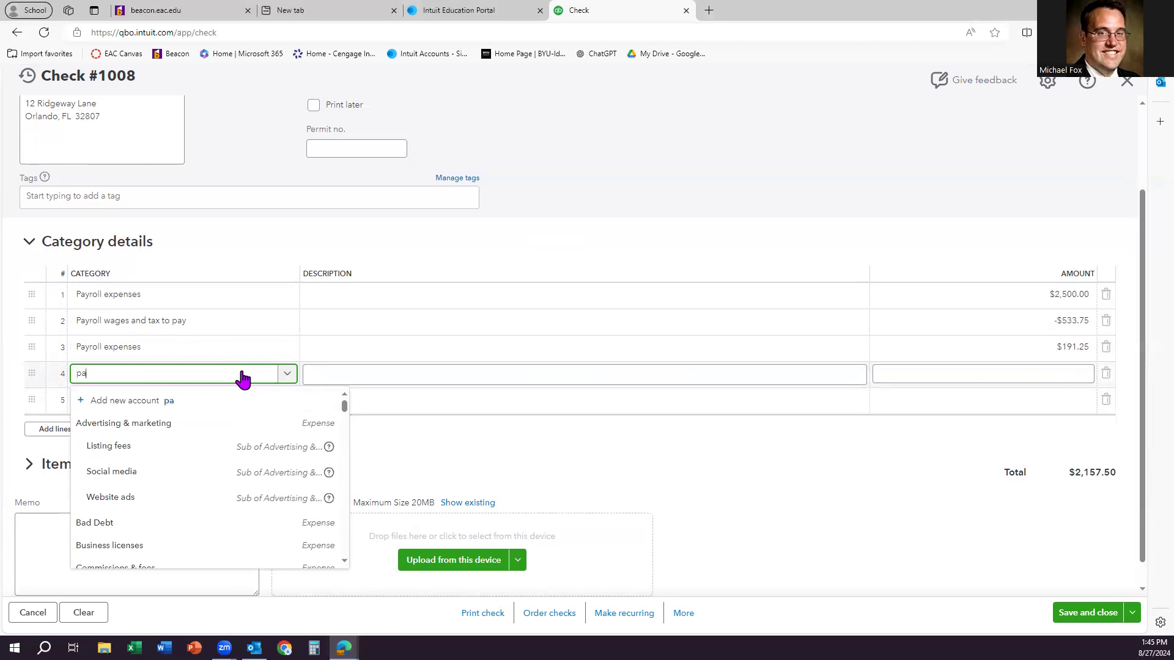
{"action": "type", "text": "yroll wages"}
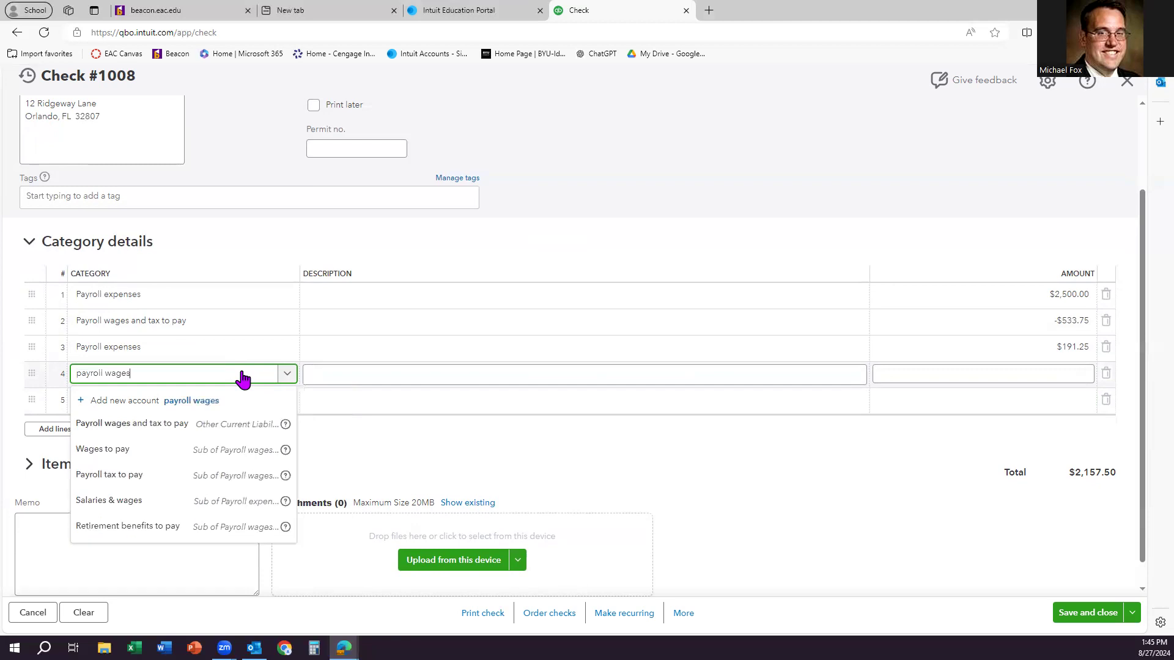
{"action": "left_click", "coordinate": [183, 424]}
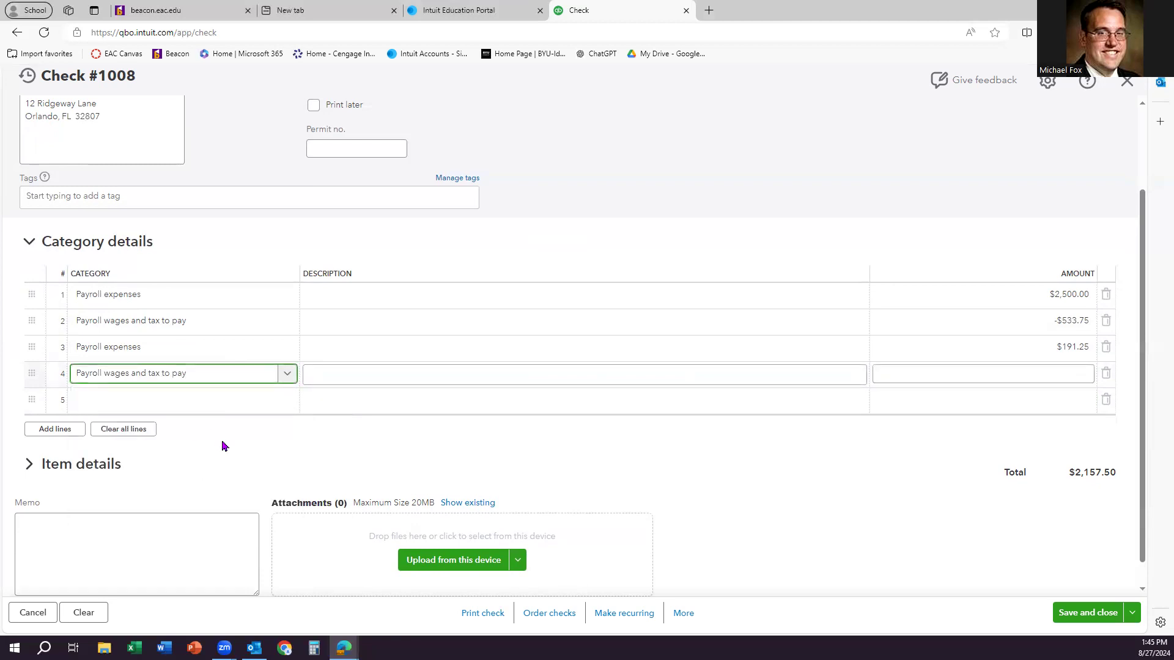
{"action": "left_click", "coordinate": [951, 378]}
{"action": "type", "text": "-"}
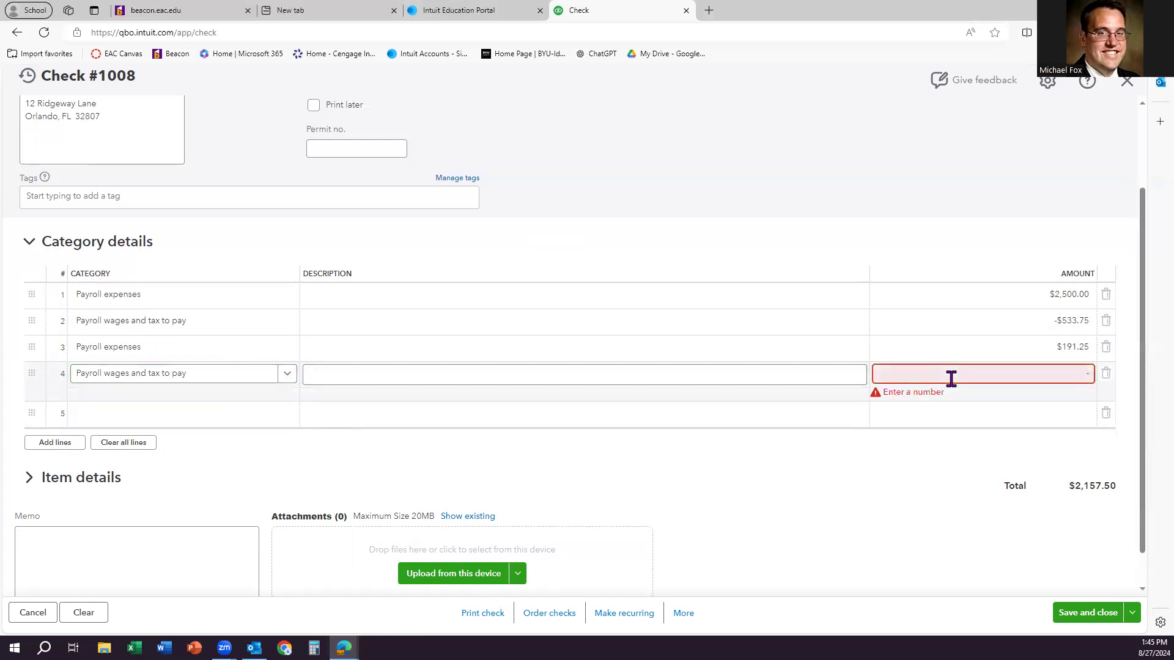
{"action": "type", "text": "191.25"}
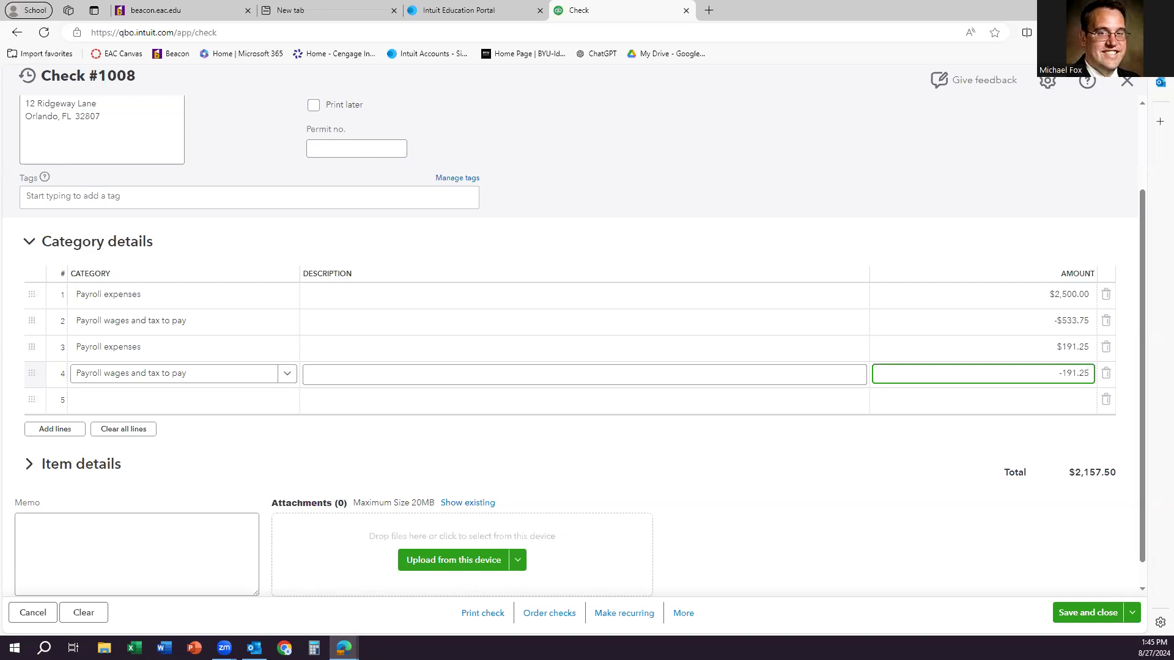
{"action": "scroll", "coordinate": [552, 362], "scroll_direction": "up", "scroll_amount": 1}
{"action": "left_click", "coordinate": [558, 391]}
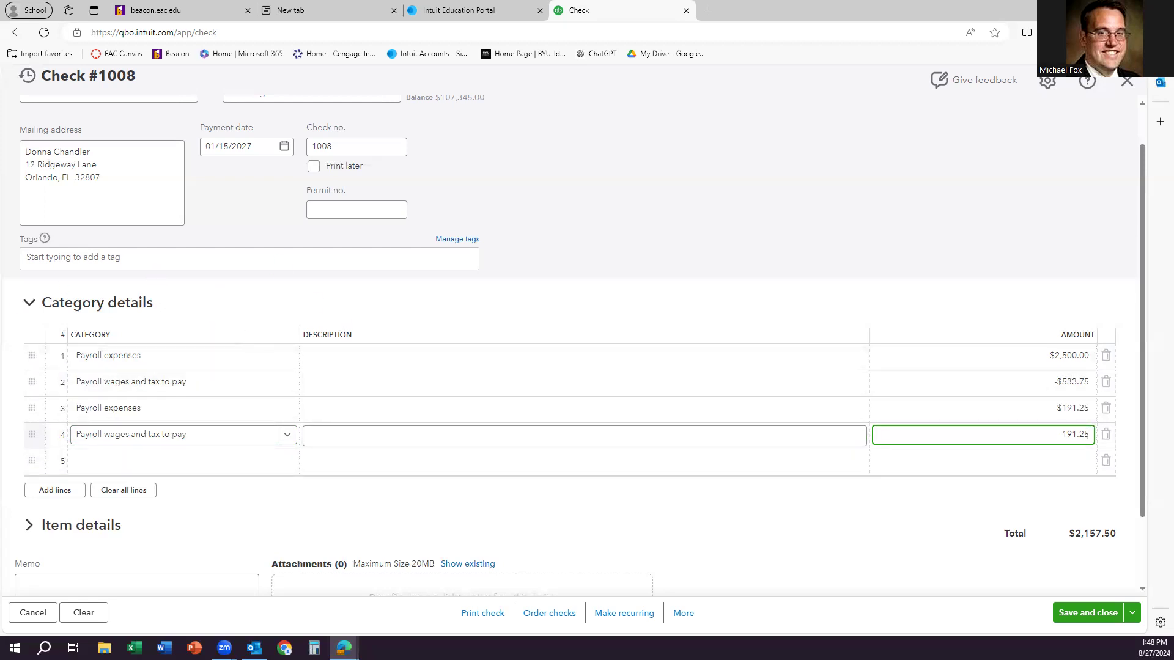
Make check #1008 a recurring template of type Unscheduled and save it
{"action": "left_click", "coordinate": [625, 613]}
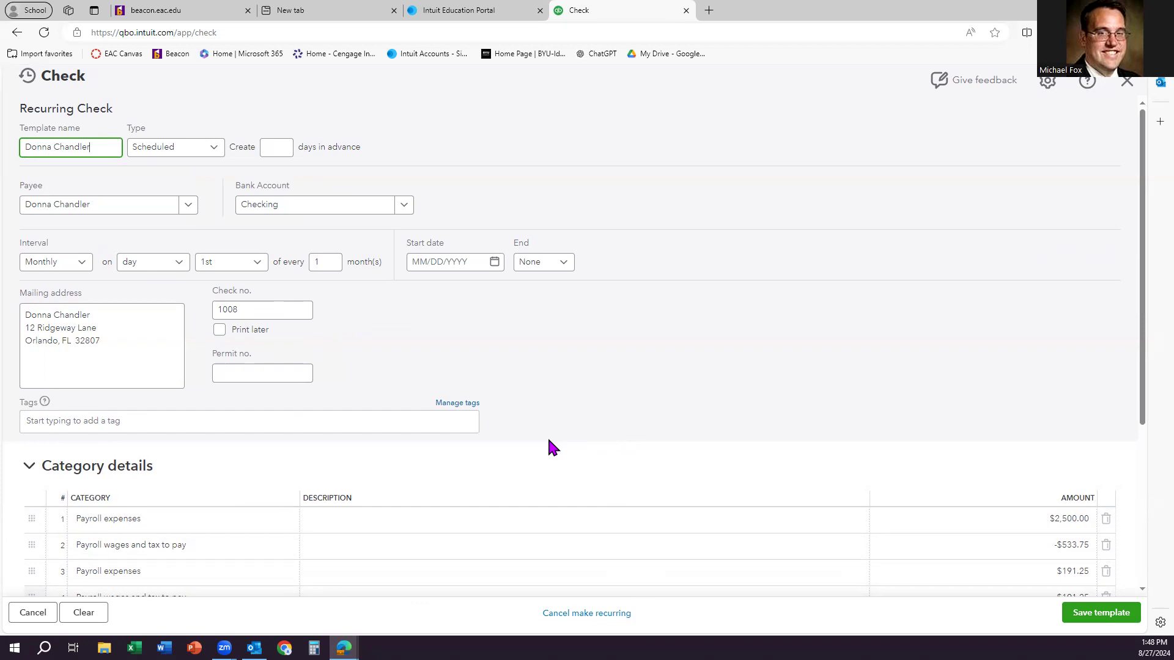
{"action": "left_click", "coordinate": [220, 160]}
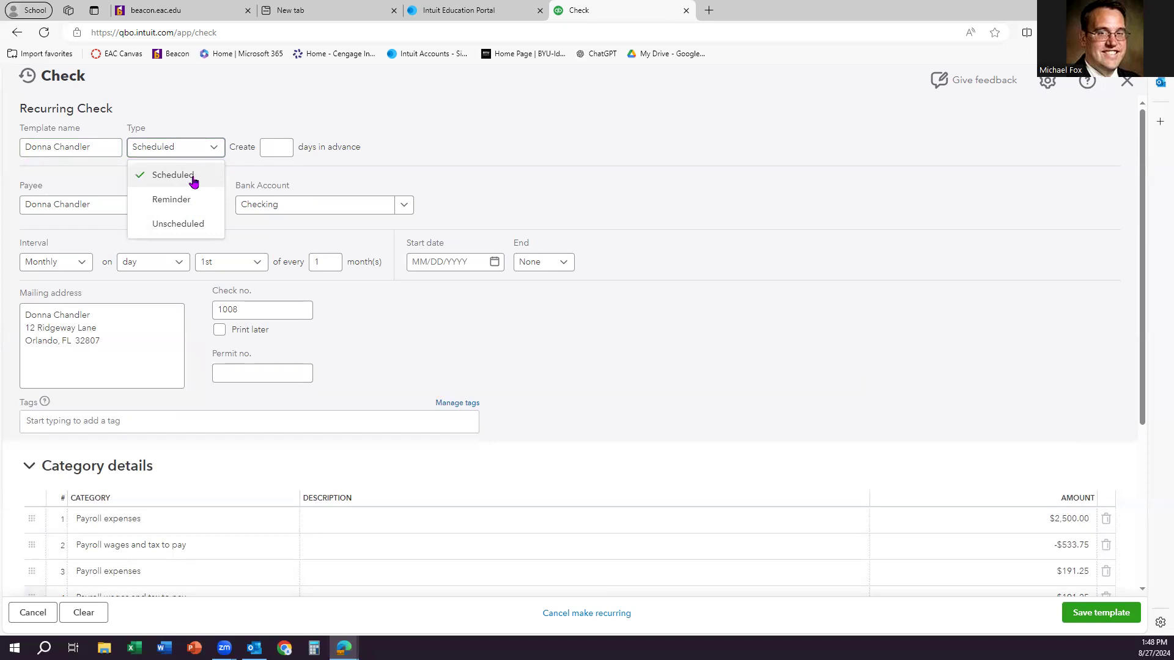
{"action": "left_click", "coordinate": [174, 225]}
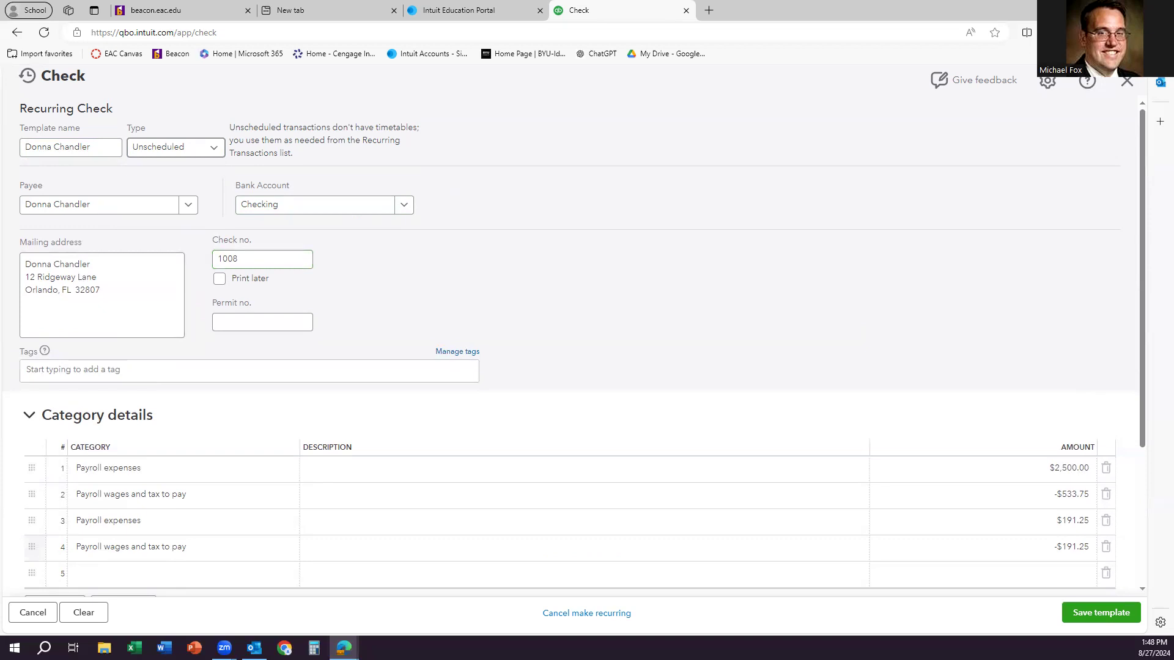
{"action": "left_click", "coordinate": [1125, 615]}
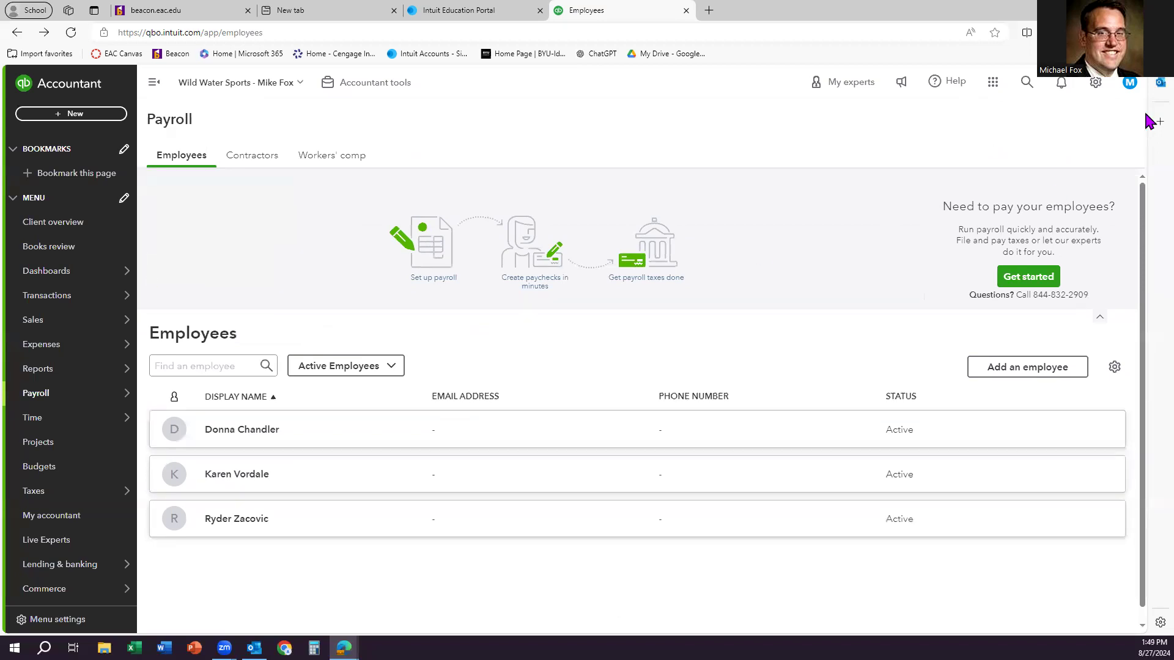
From the Recurring Transactions list, start check #1008 from the $1,966.25 payroll template
{"action": "left_click", "coordinate": [1095, 82]}
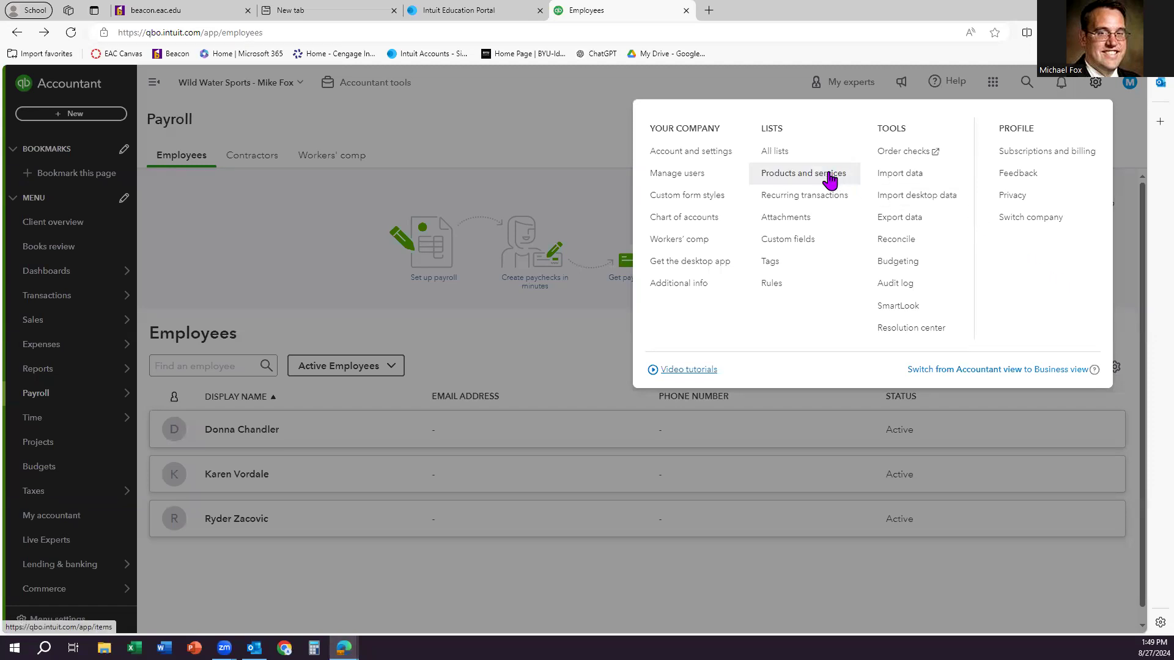
{"action": "left_click", "coordinate": [795, 195]}
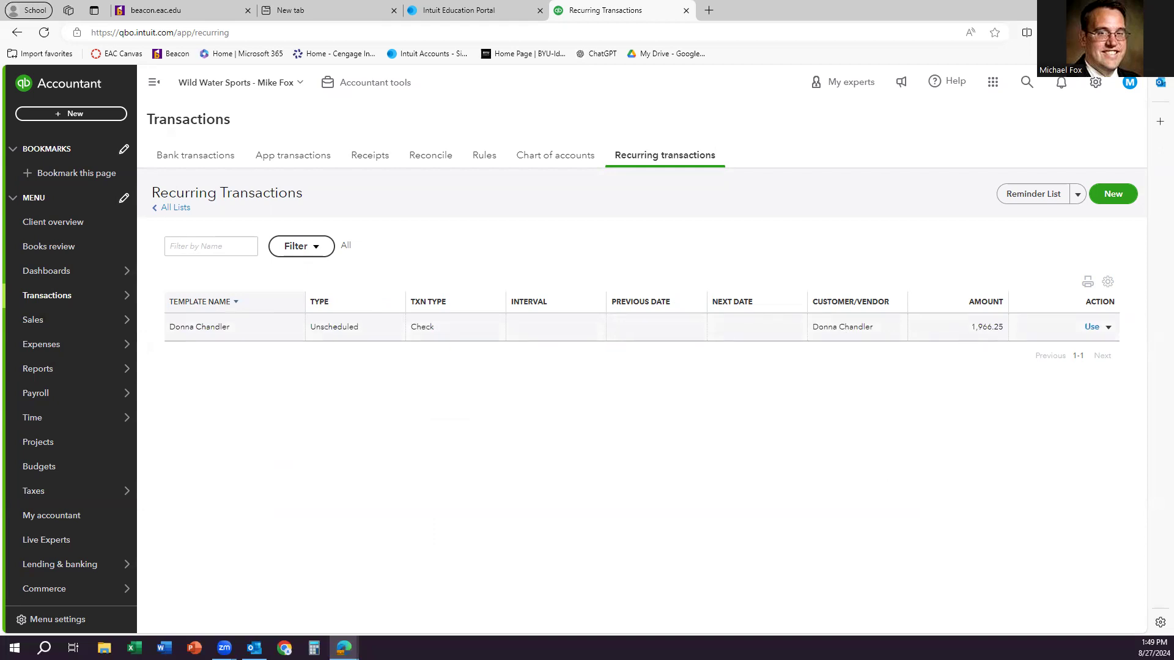
{"action": "left_click", "coordinate": [1092, 327]}
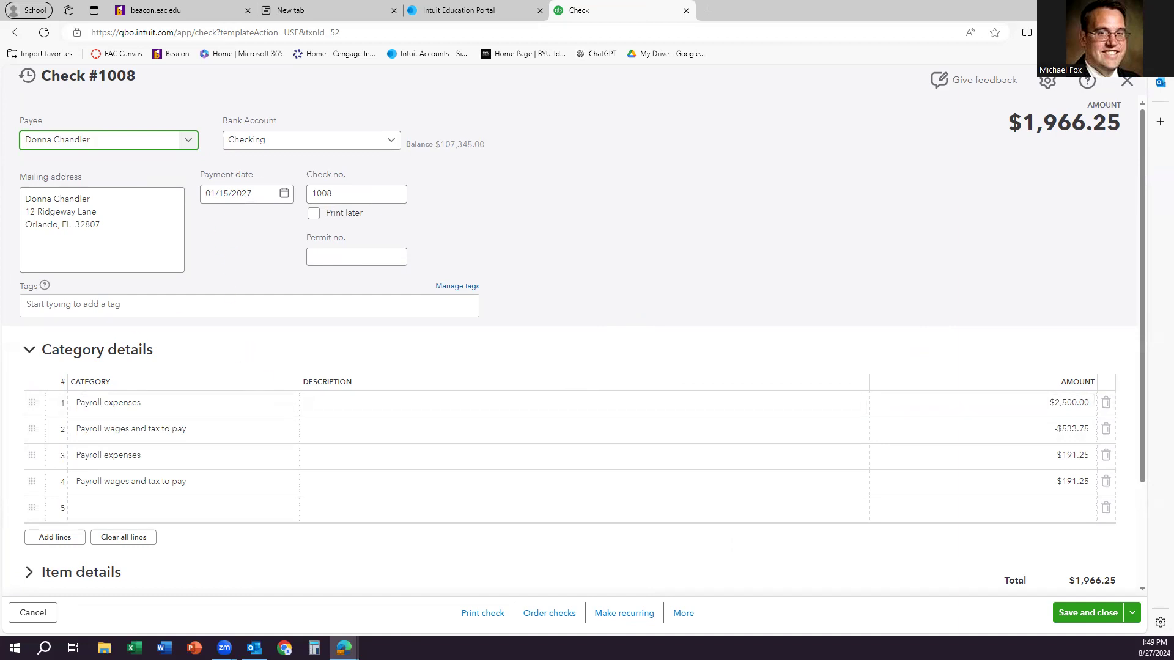
Save check #1008 for $1,966.25 with Save and new, leaving blank check #1009 open
{"action": "left_click", "coordinate": [1130, 615]}
{"action": "left_click", "coordinate": [1062, 581]}
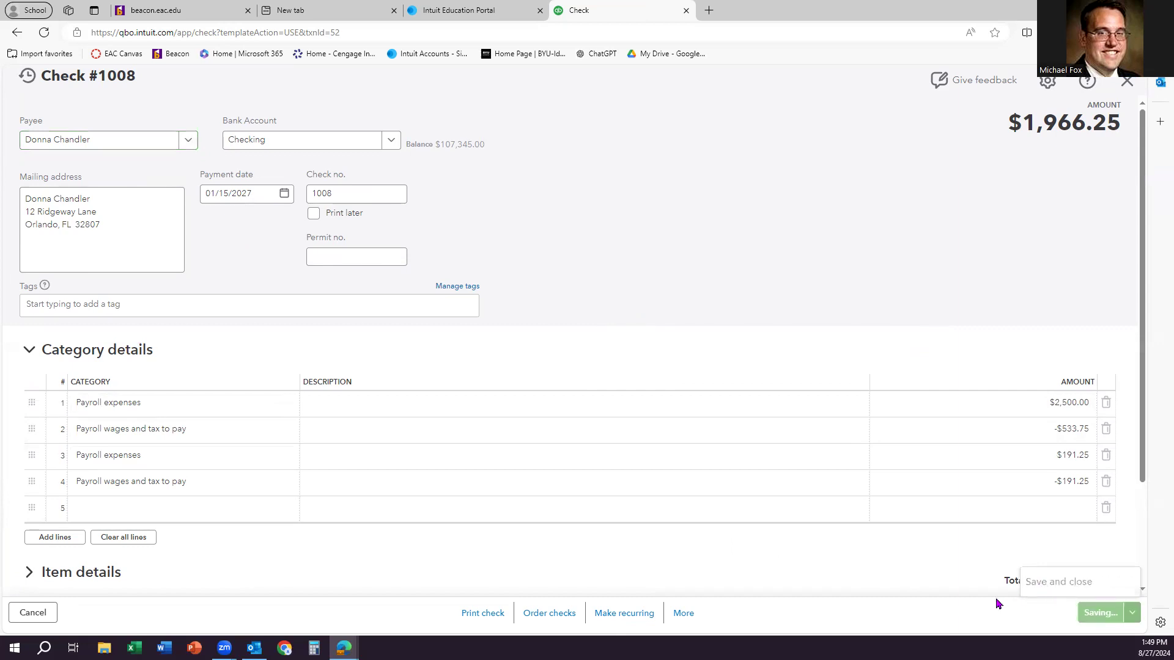
{"action": "left_click", "coordinate": [692, 512]}
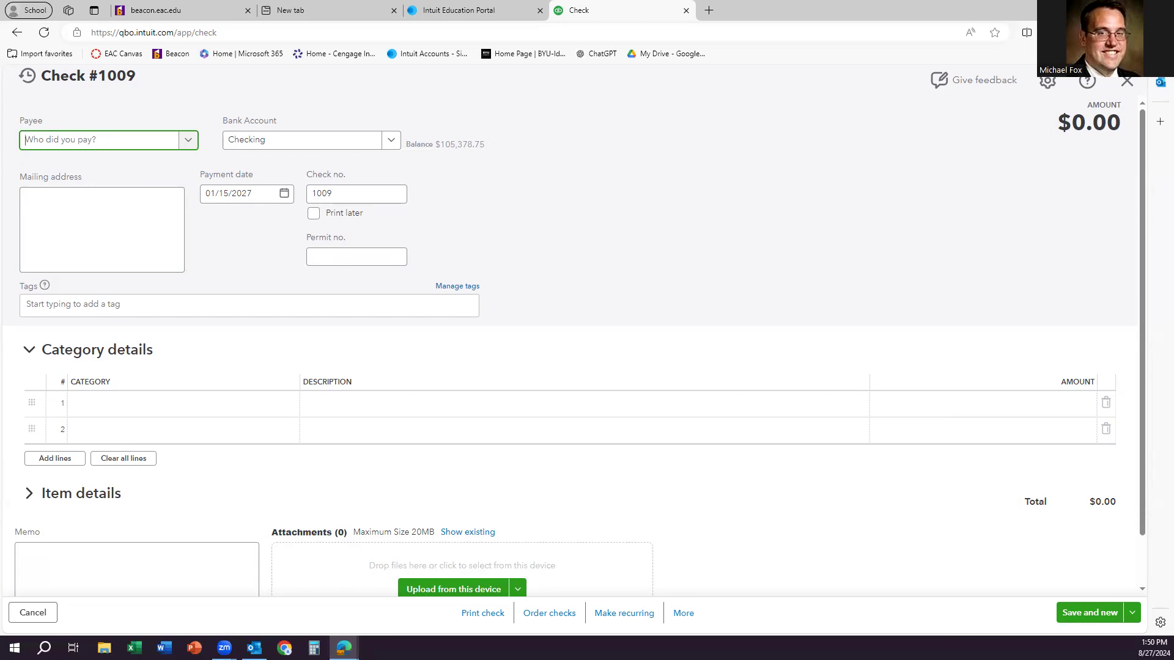
Set line 1 to Payroll expenses $1,440.00 and line 2 to Payroll wages and tax to pay -$307.44
{"action": "left_click", "coordinate": [174, 410]}
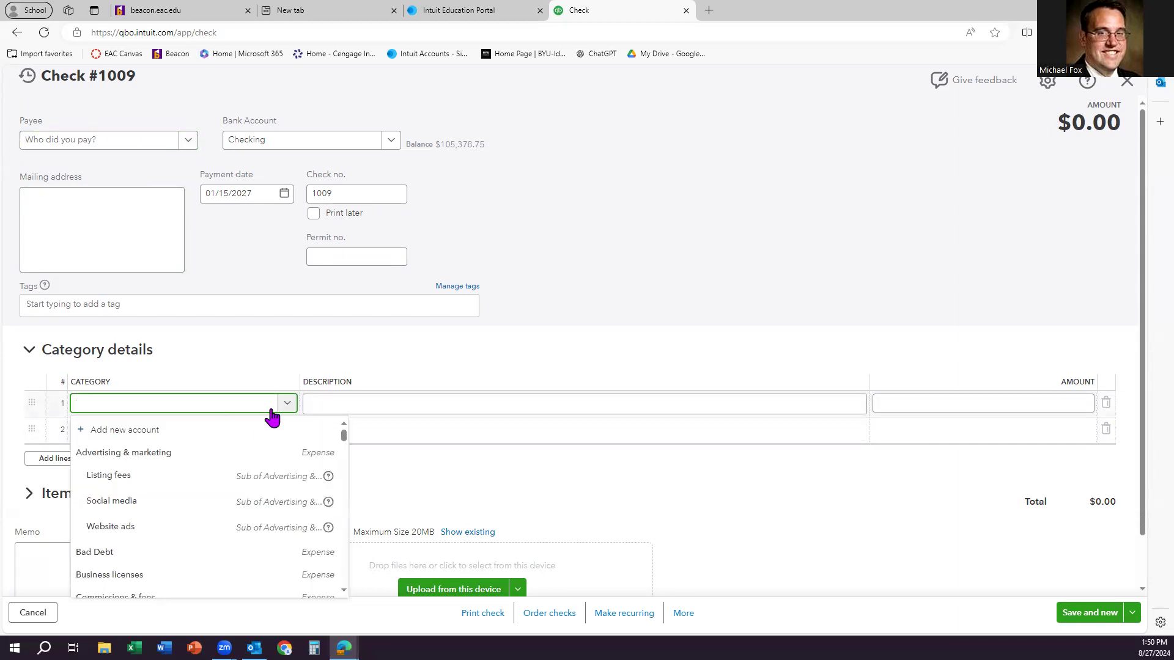
{"action": "type", "text": "Sal"}
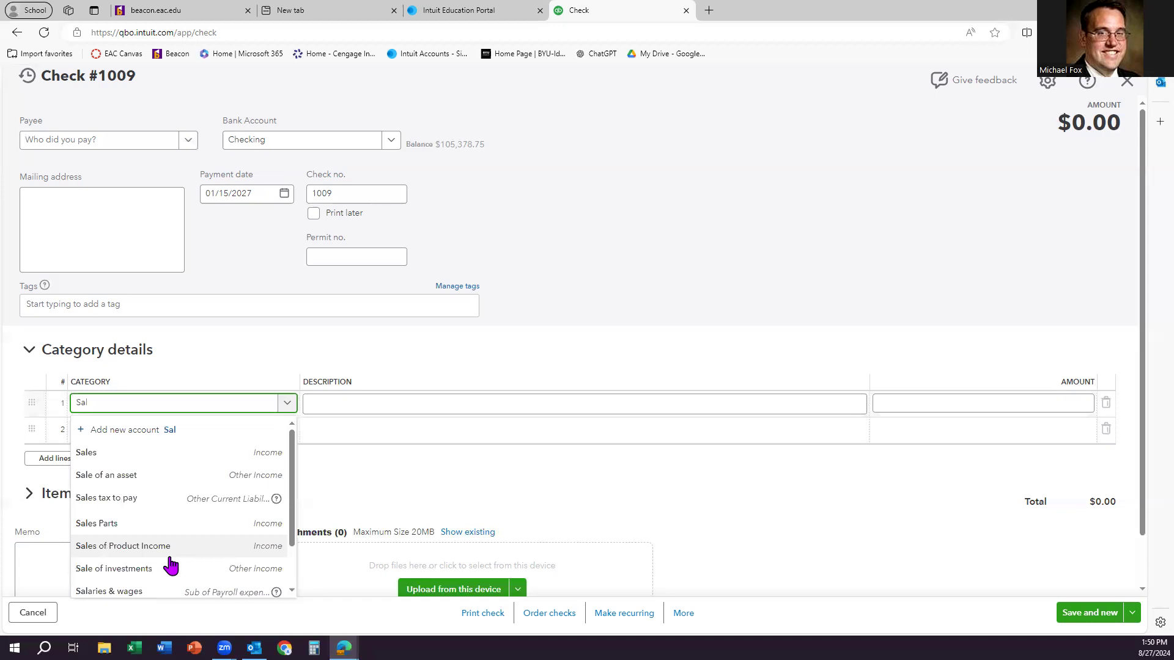
{"action": "scroll", "coordinate": [168, 560], "scroll_direction": "down", "scroll_amount": 1}
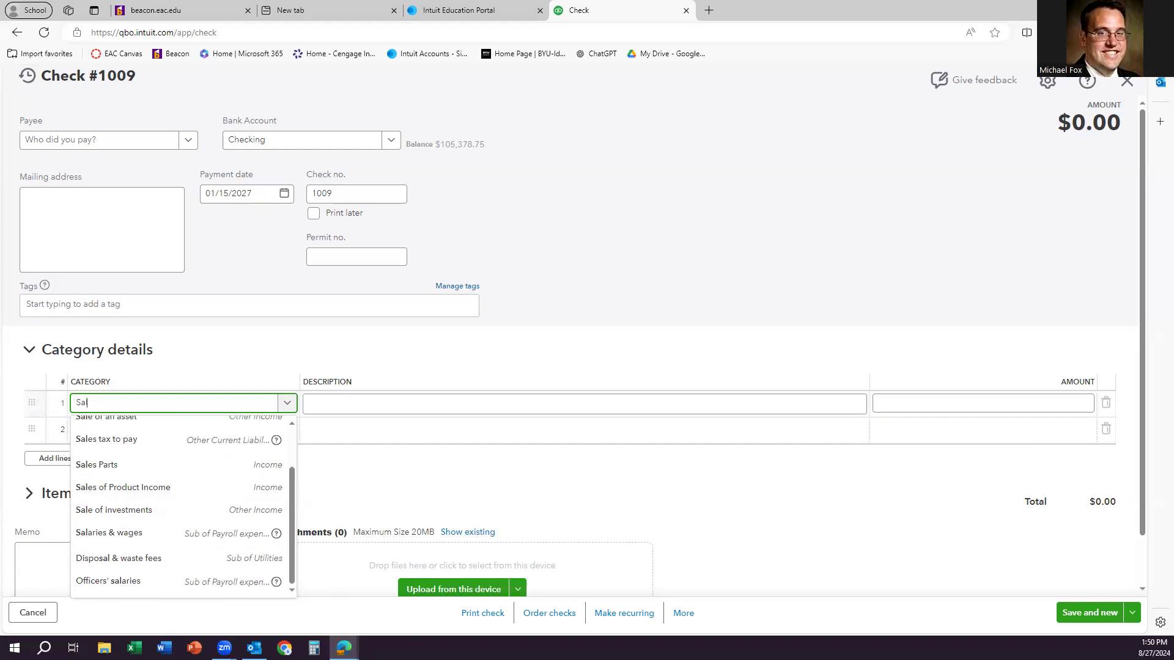
{"action": "left_click", "coordinate": [165, 402]}
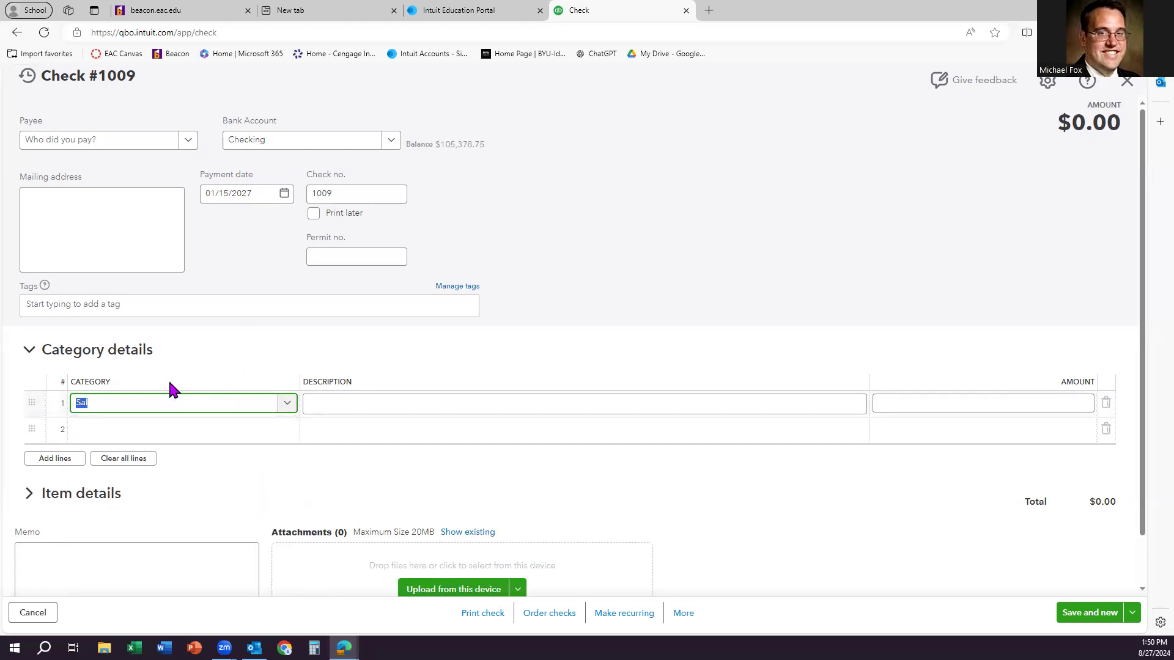
{"action": "type", "text": "Pay"}
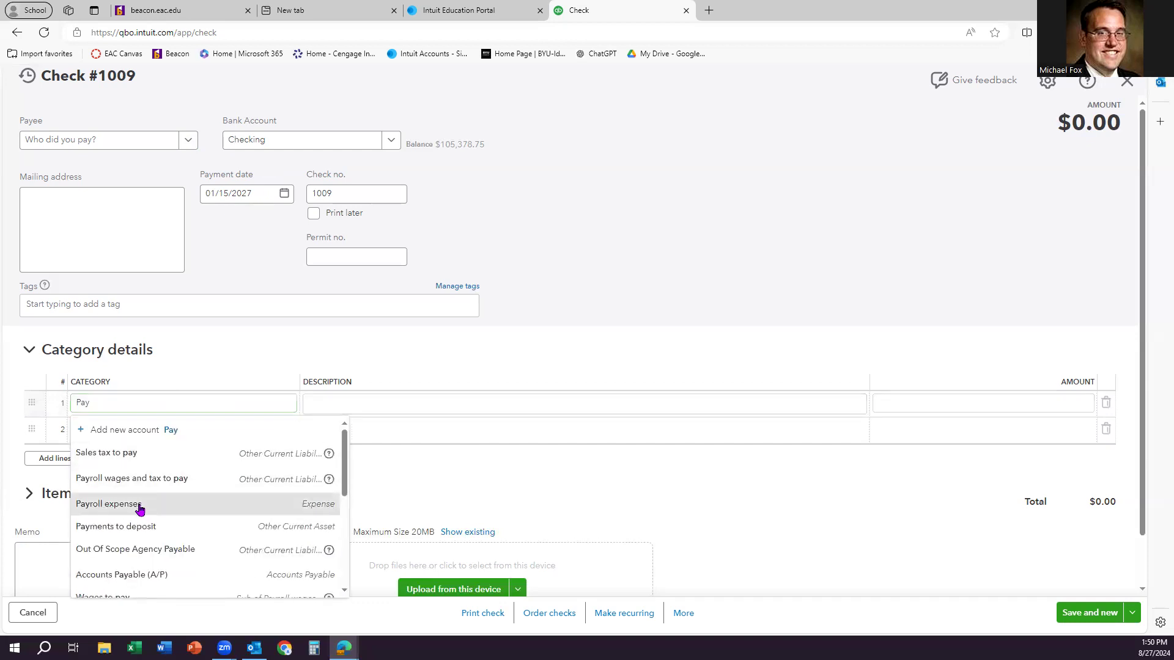
{"action": "left_click", "coordinate": [178, 504]}
{"action": "left_click", "coordinate": [953, 404]}
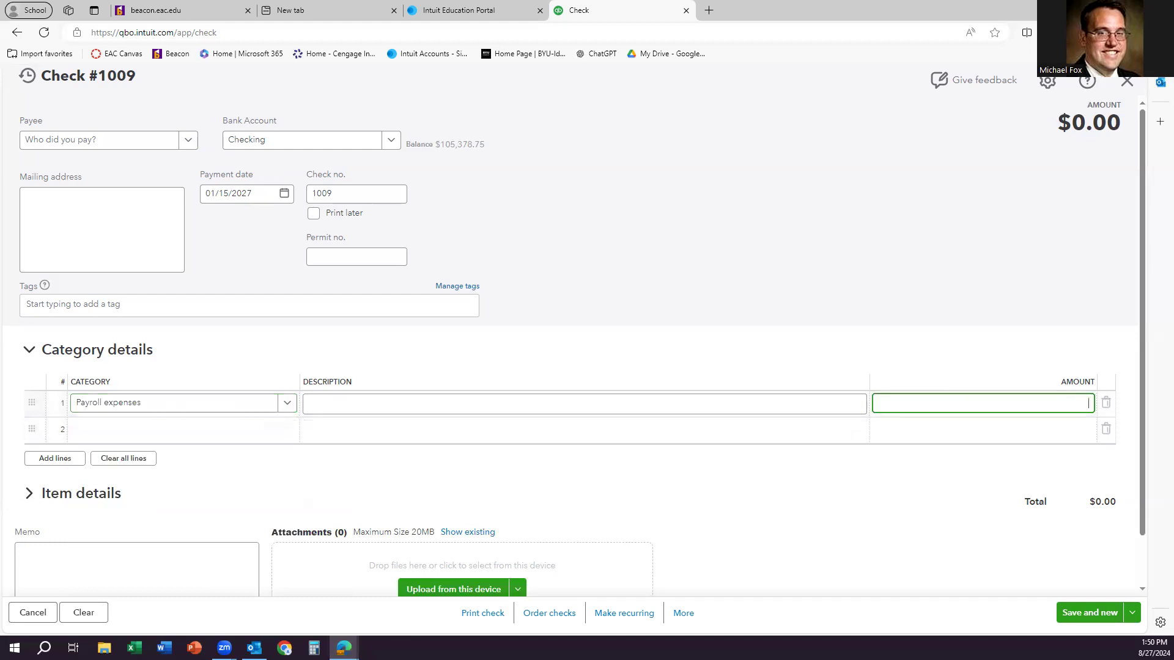
{"action": "type", "text": "1440"}
{"action": "left_click", "coordinate": [129, 431]}
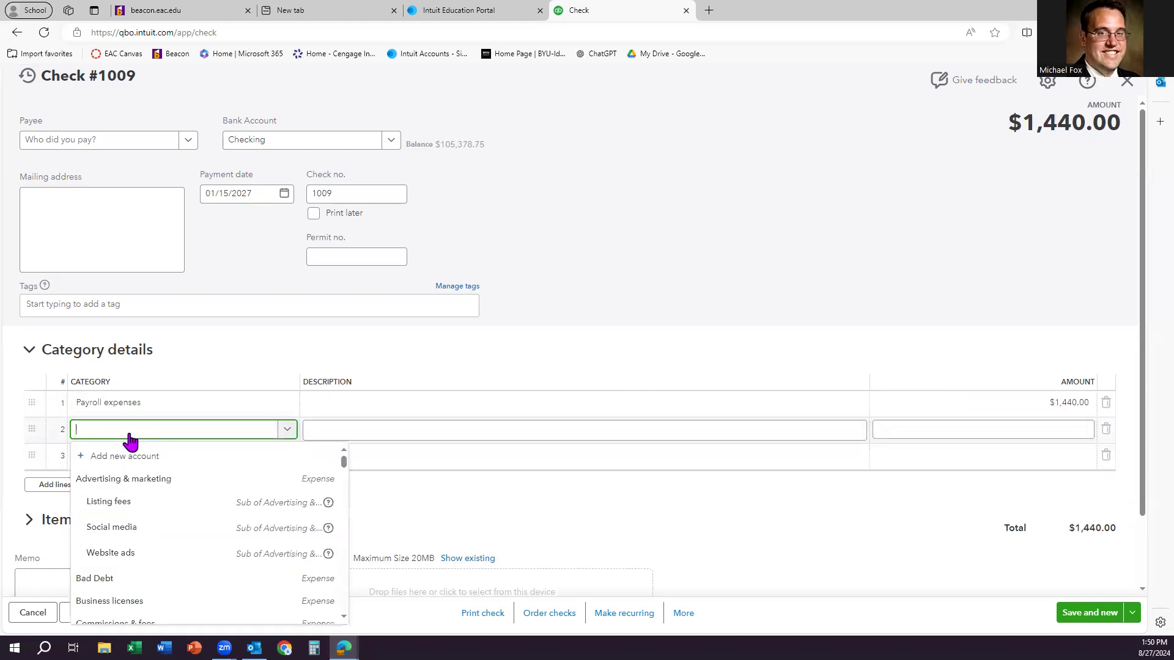
{"action": "type", "text": "payroll"}
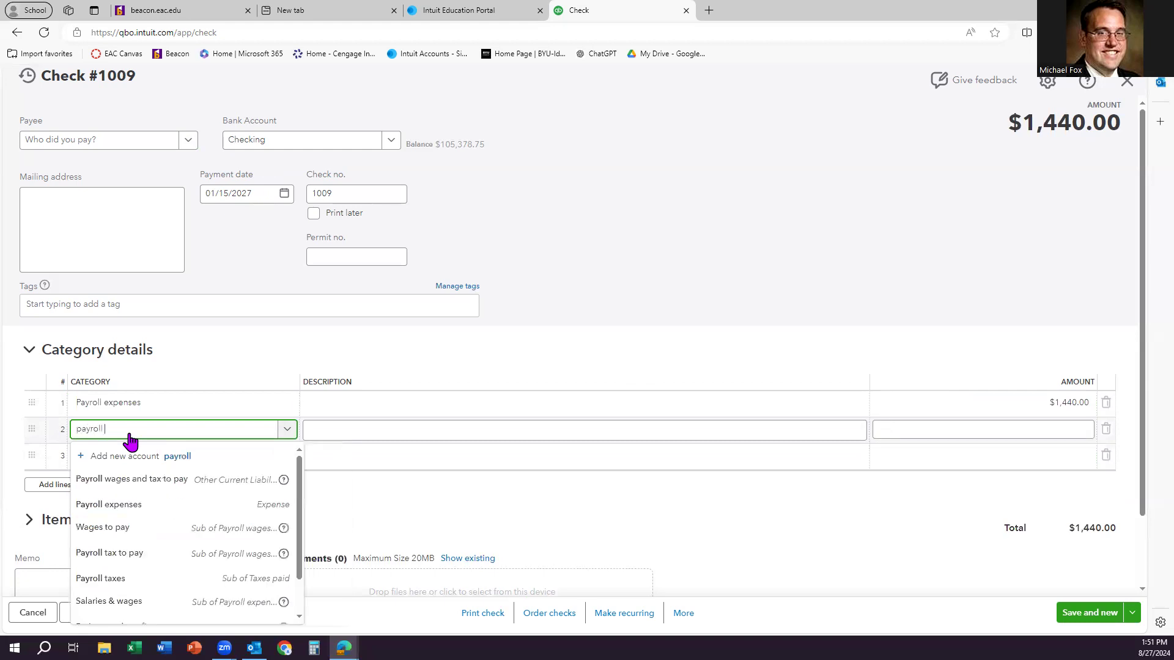
{"action": "left_click", "coordinate": [136, 480]}
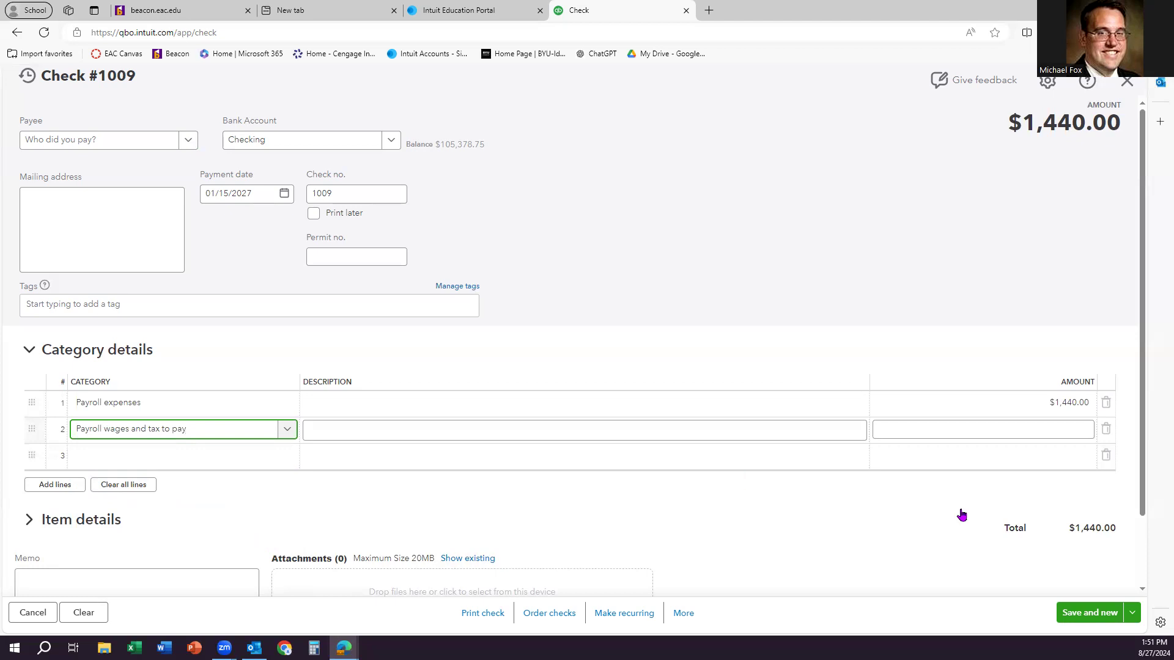
{"action": "left_click", "coordinate": [980, 430]}
{"action": "type", "text": "-307"}
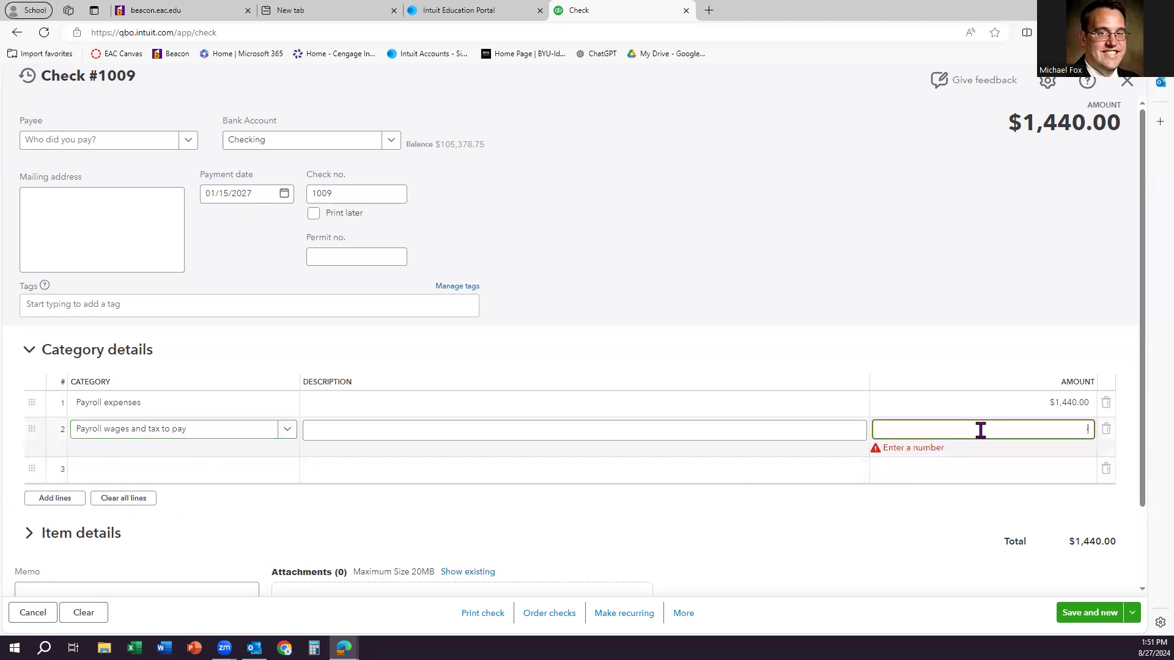
{"action": "type", "text": ".44"}
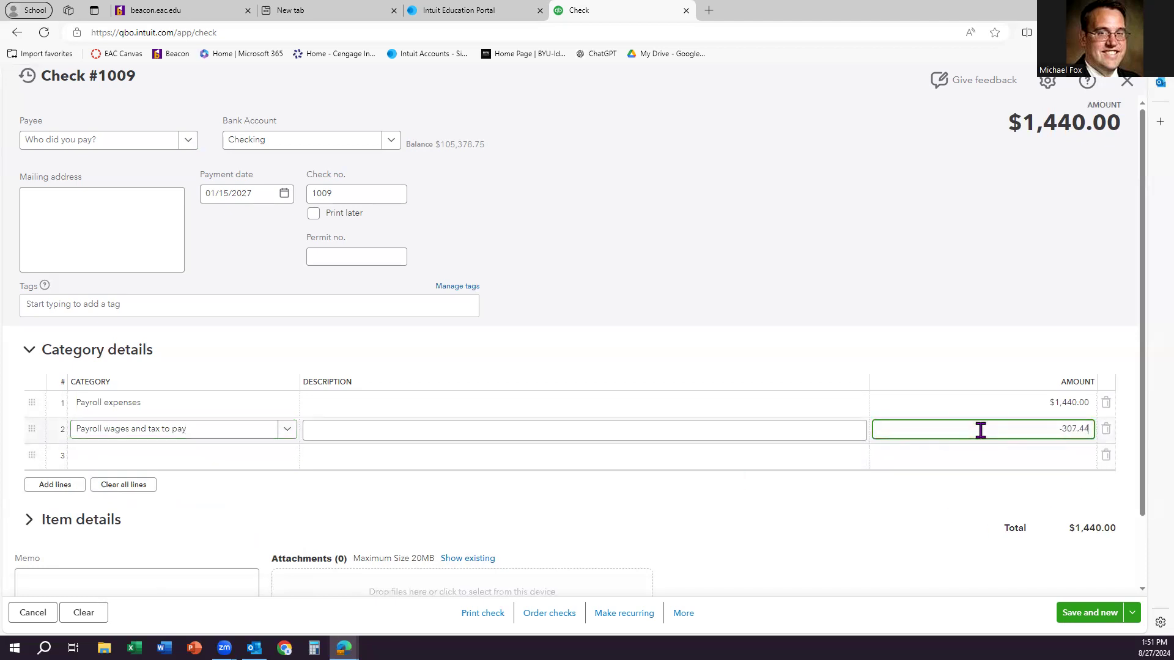
Add line 3 Payroll expenses $110.16 and line 4 Payroll wages and tax to pay -$110.16
{"action": "left_click", "coordinate": [167, 464]}
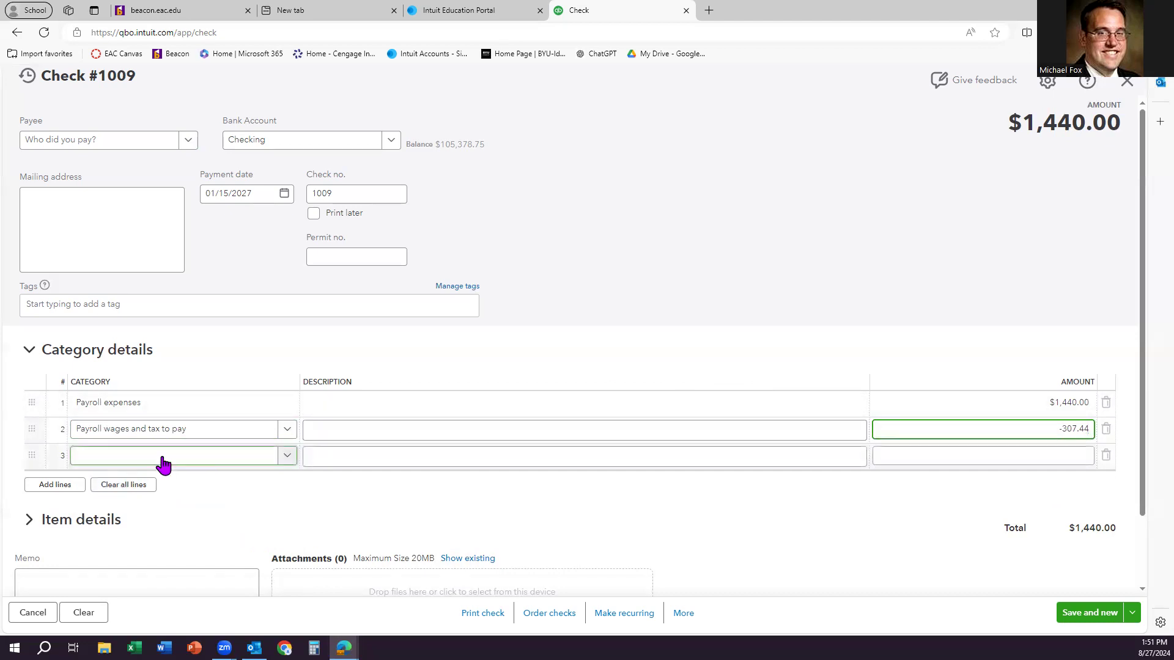
{"action": "left_click", "coordinate": [160, 465]}
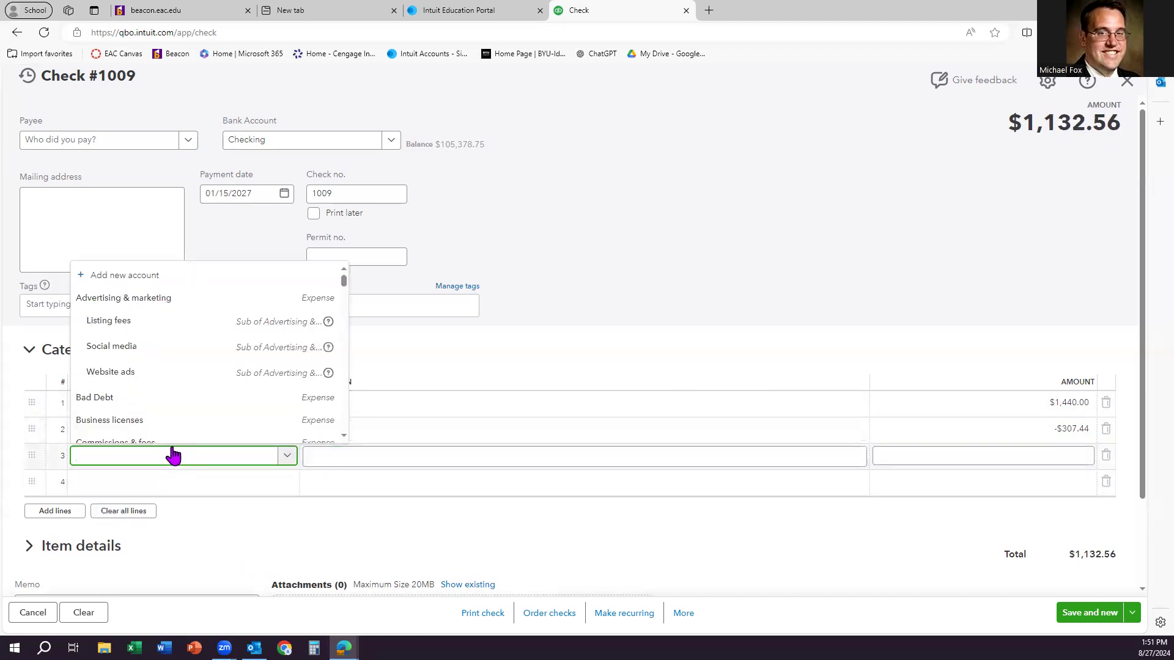
{"action": "type", "text": "payroll "}
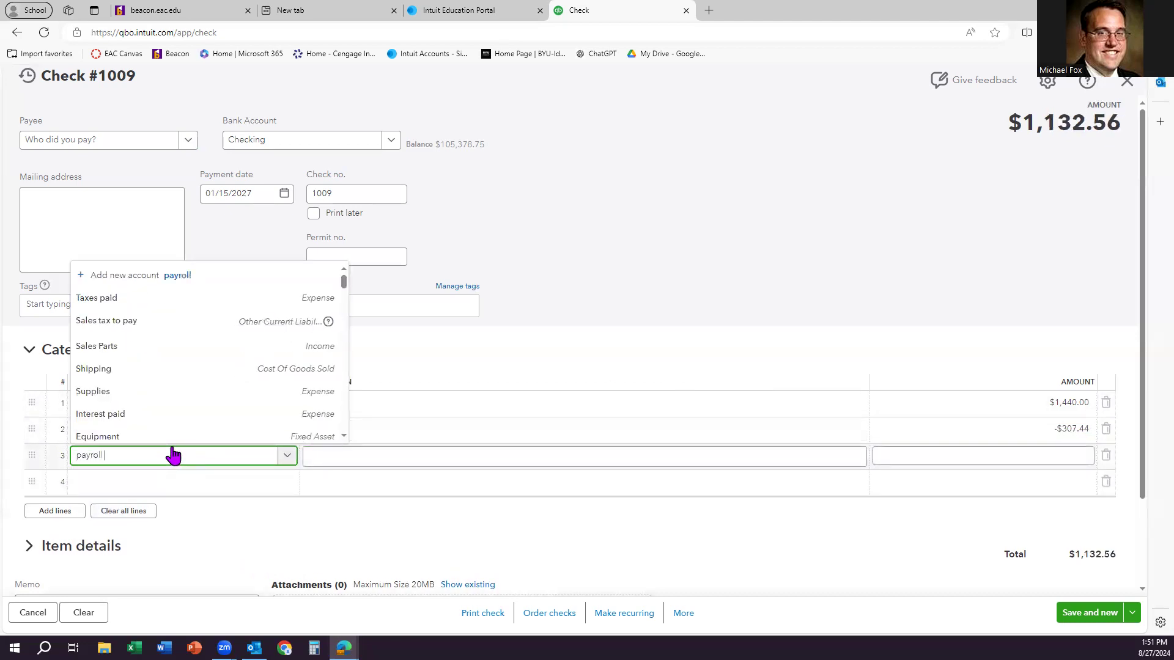
{"action": "type", "text": "expen"}
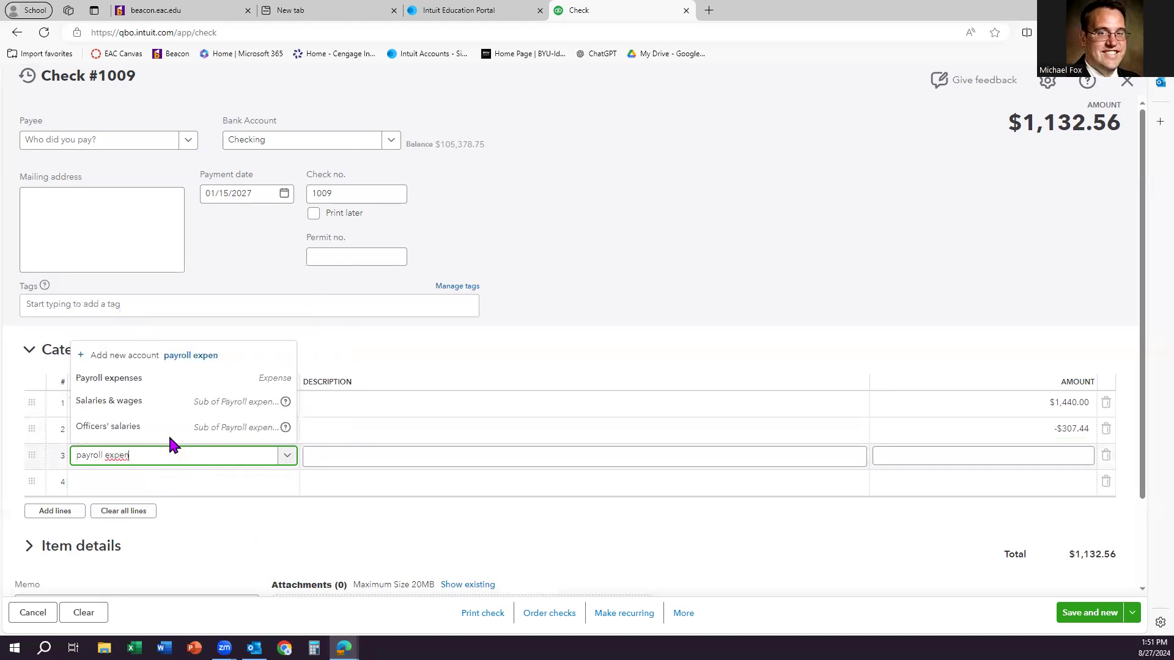
{"action": "left_click", "coordinate": [147, 379]}
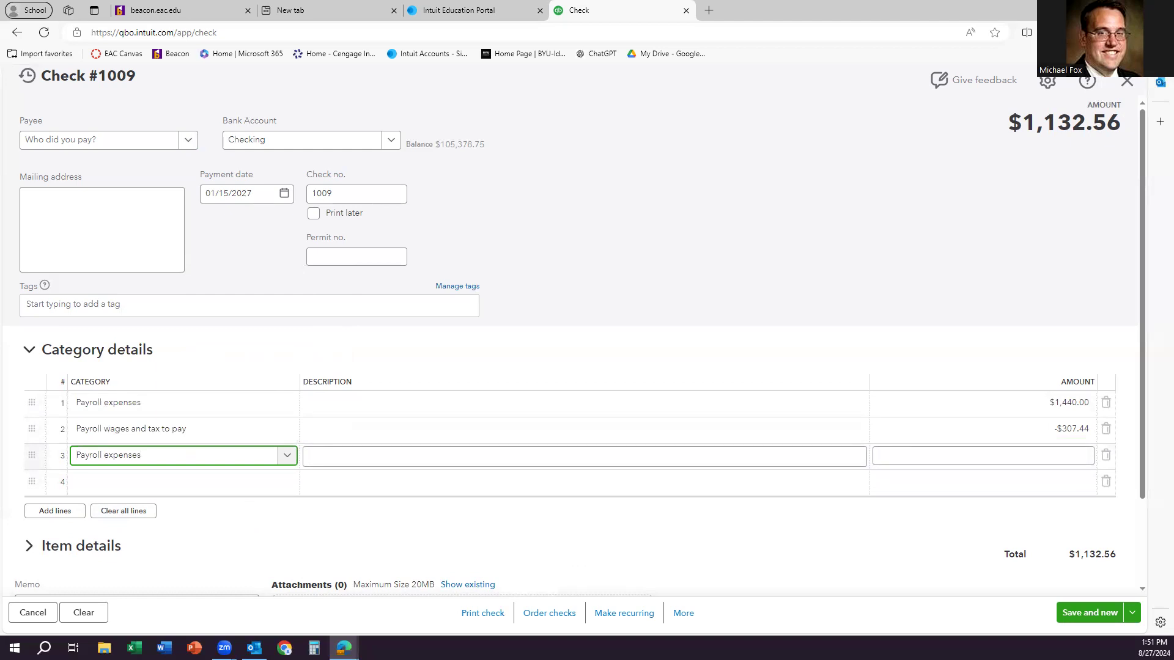
{"action": "left_click", "coordinate": [1041, 455]}
{"action": "type", "text": "110.16"}
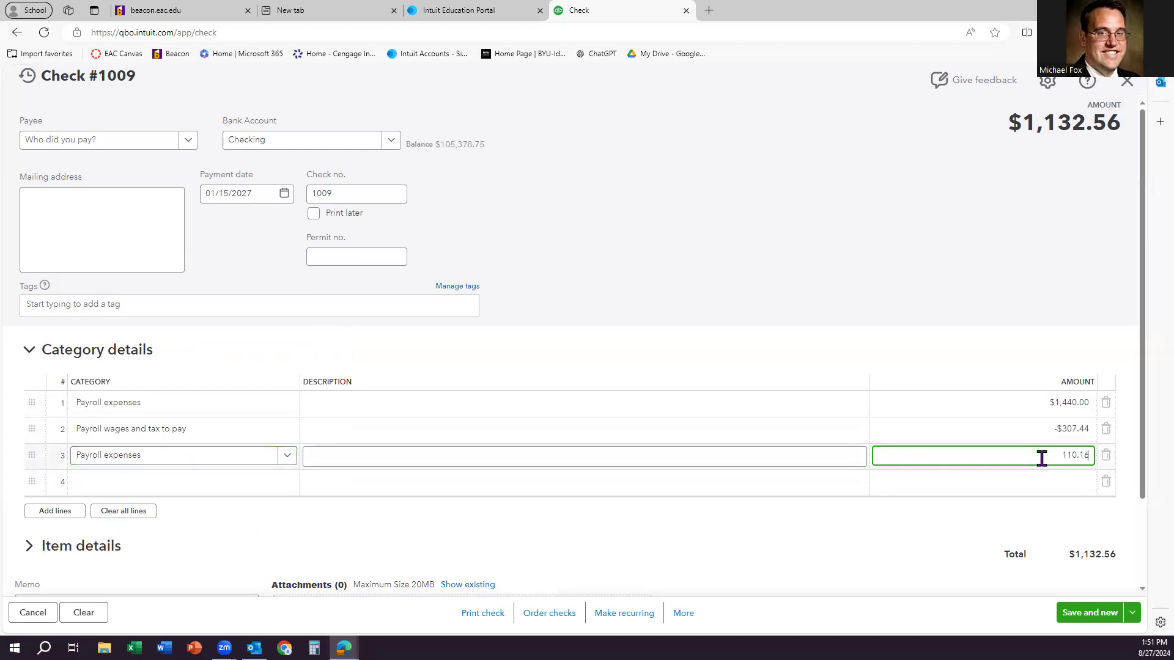
{"action": "left_click", "coordinate": [110, 487]}
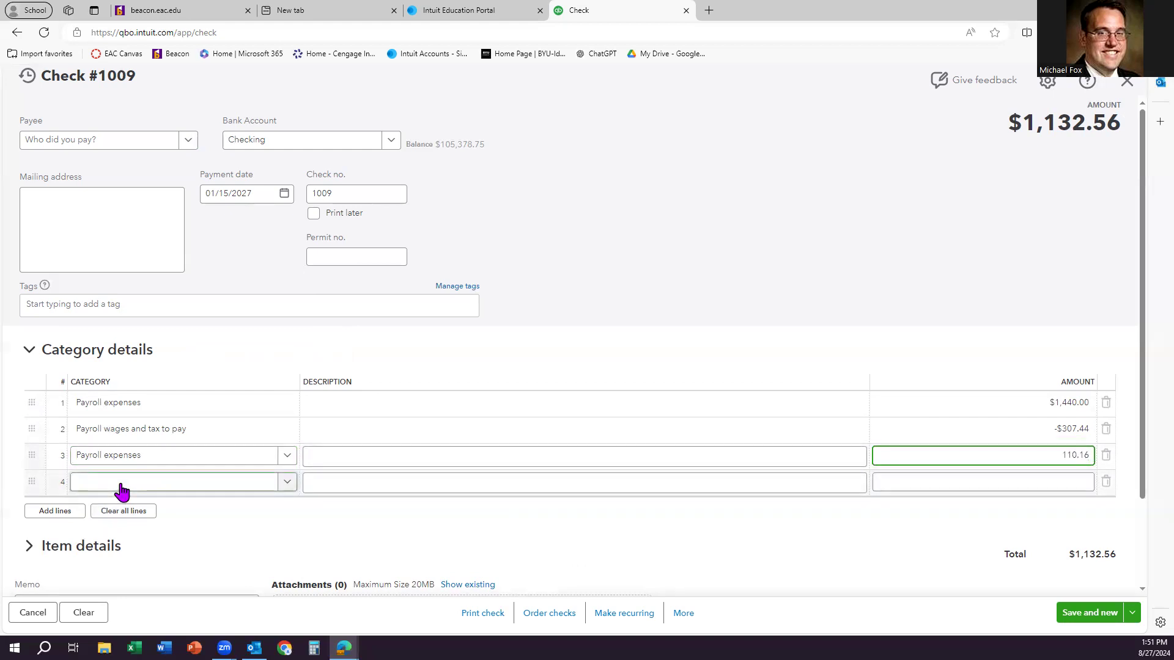
{"action": "type", "text": "p"}
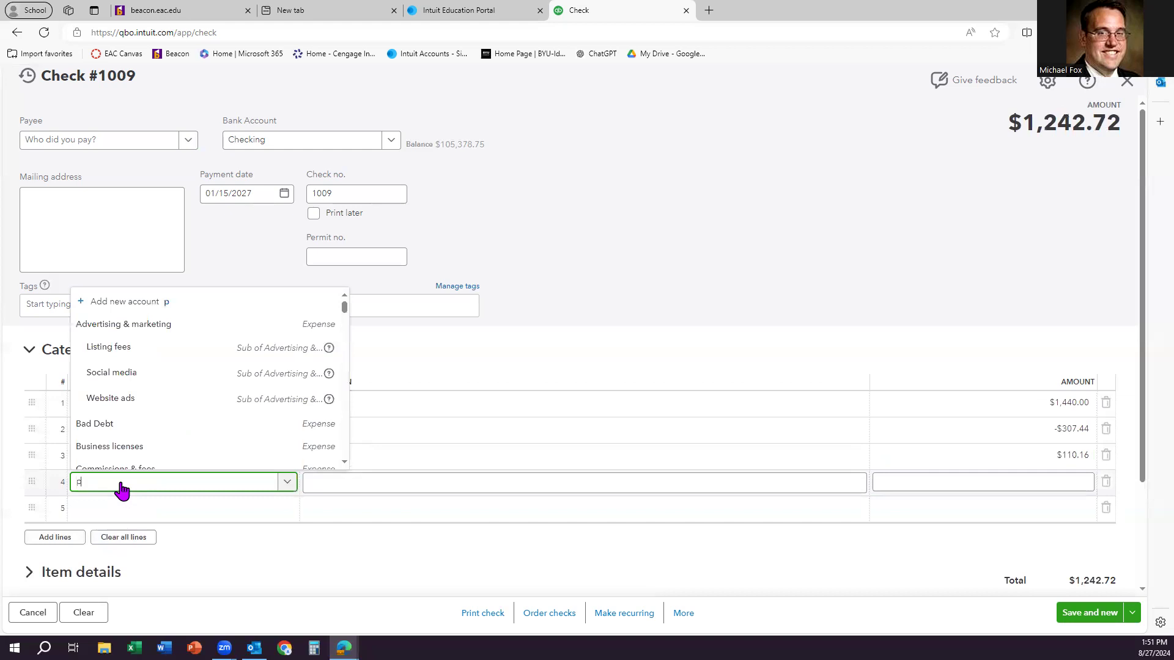
{"action": "type", "text": "ayroll wages"}
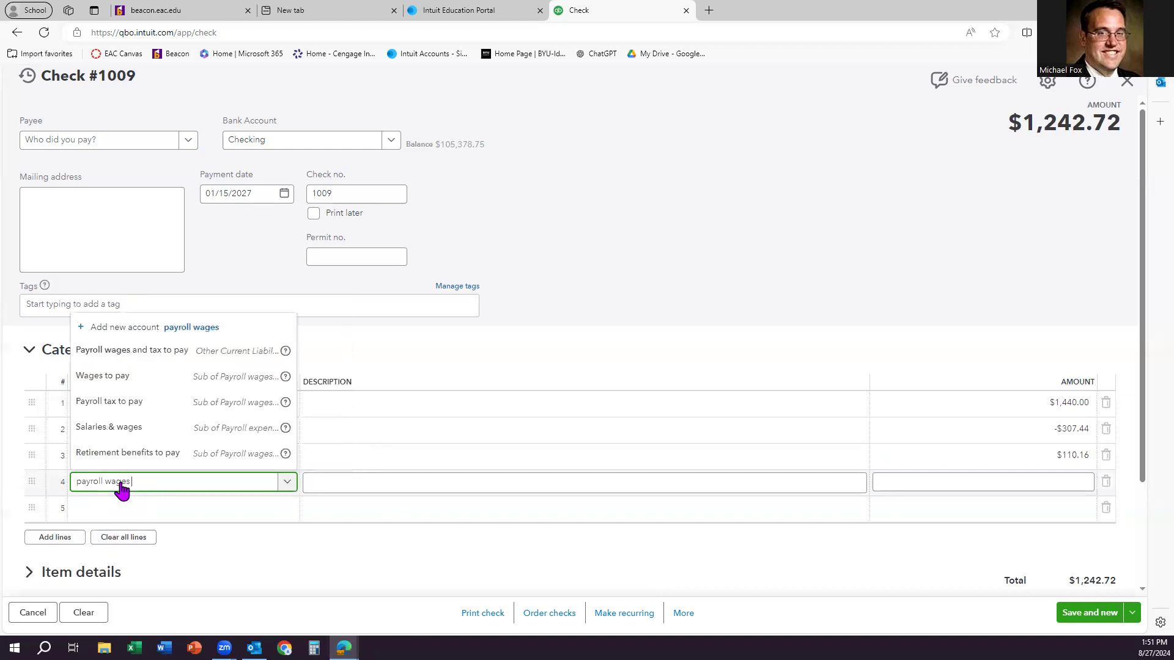
{"action": "left_click", "coordinate": [182, 357]}
{"action": "left_click", "coordinate": [1063, 485]}
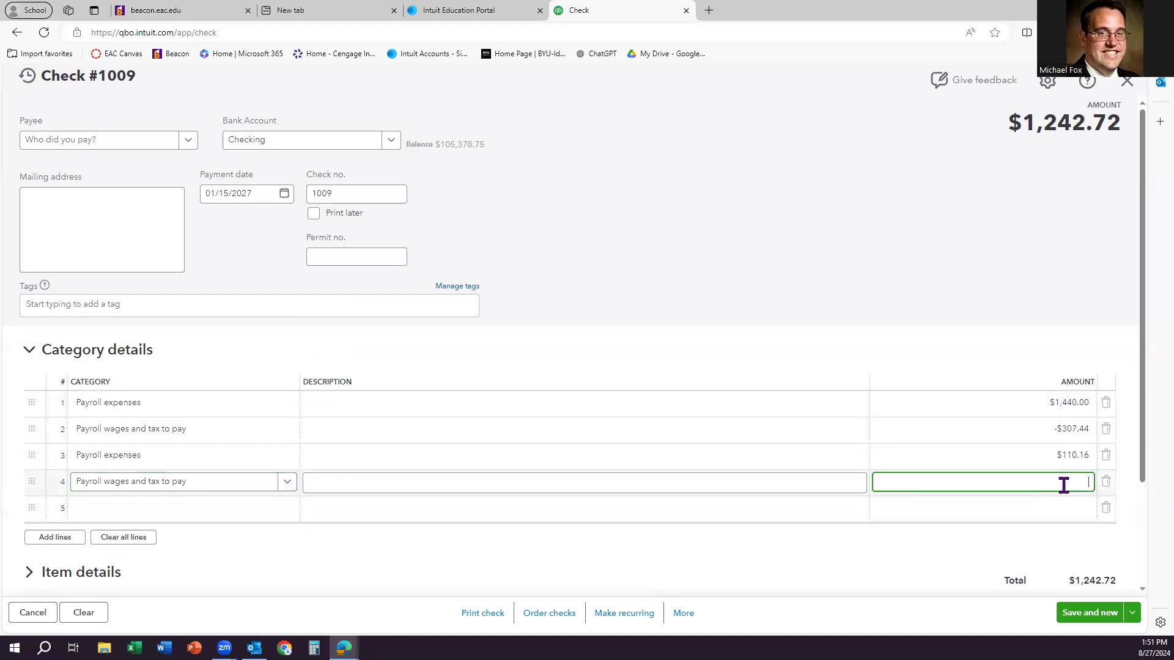
{"action": "type", "text": "-110.16"}
{"action": "left_click", "coordinate": [882, 354]}
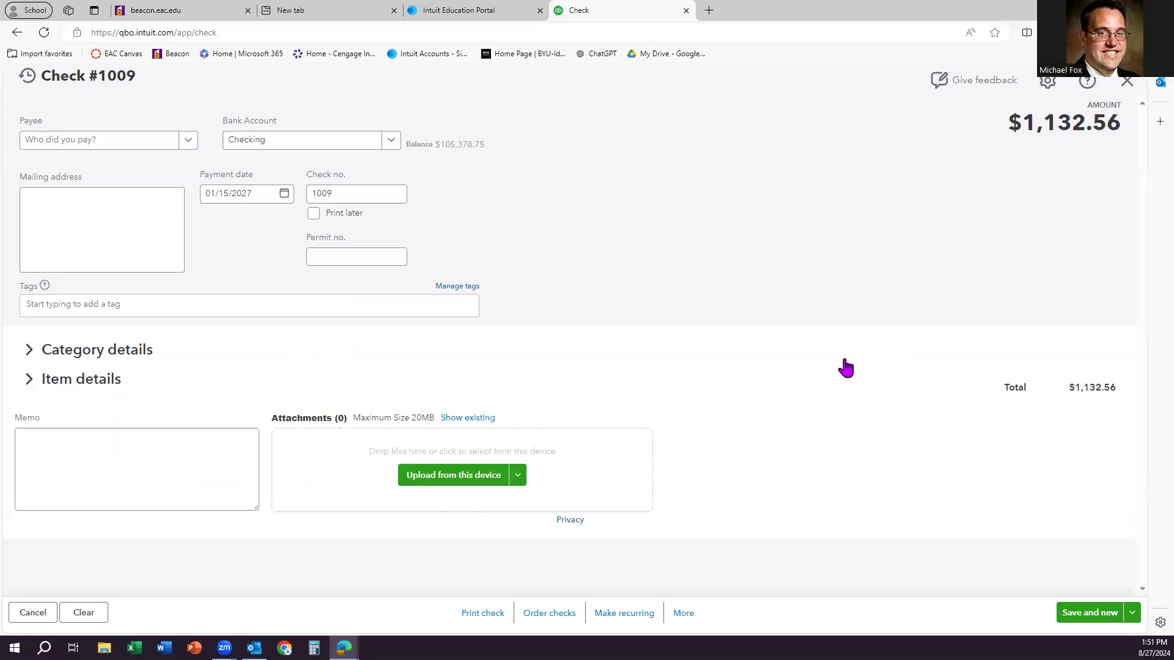
Expand Category details to show check #1009's four payroll lines totalling $1,132.56
{"action": "left_click", "coordinate": [54, 354]}
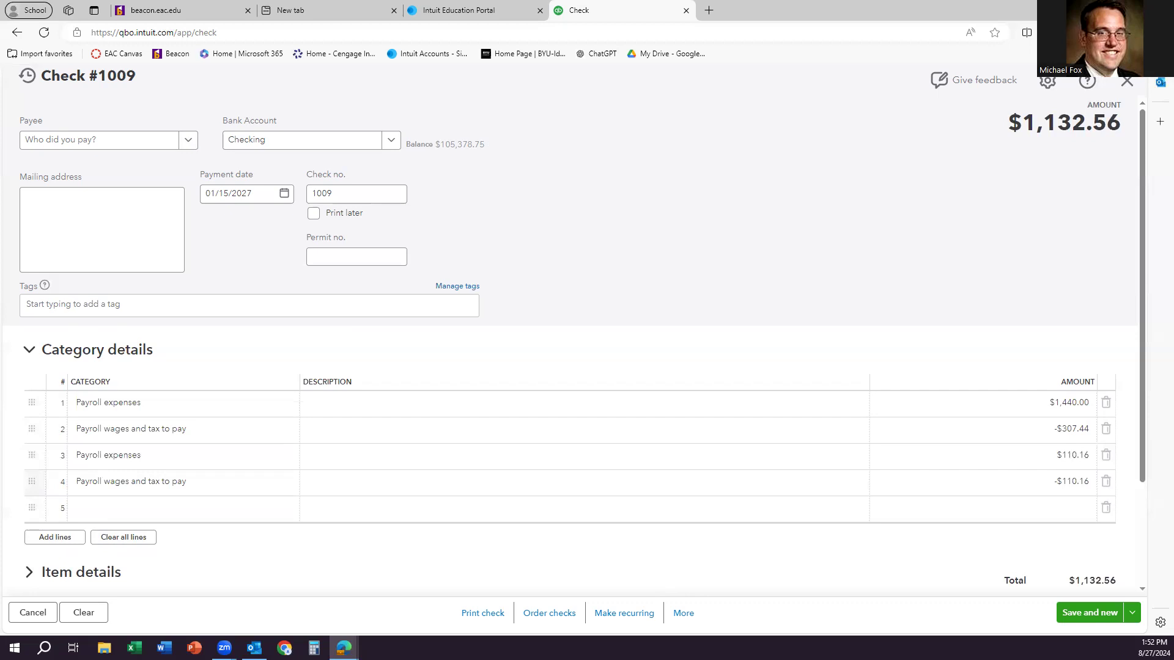
Save check #1009 as an unscheduled recurring check template named after the employee
{"action": "left_click", "coordinate": [632, 619]}
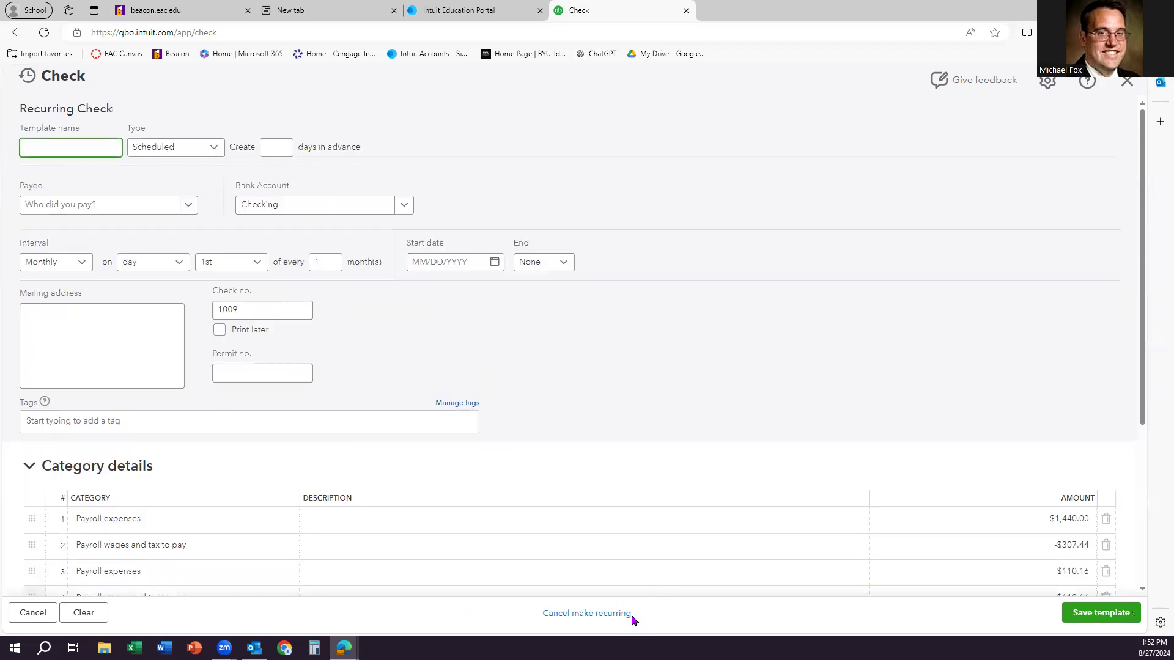
{"action": "left_click", "coordinate": [219, 152]}
{"action": "left_click", "coordinate": [195, 223]}
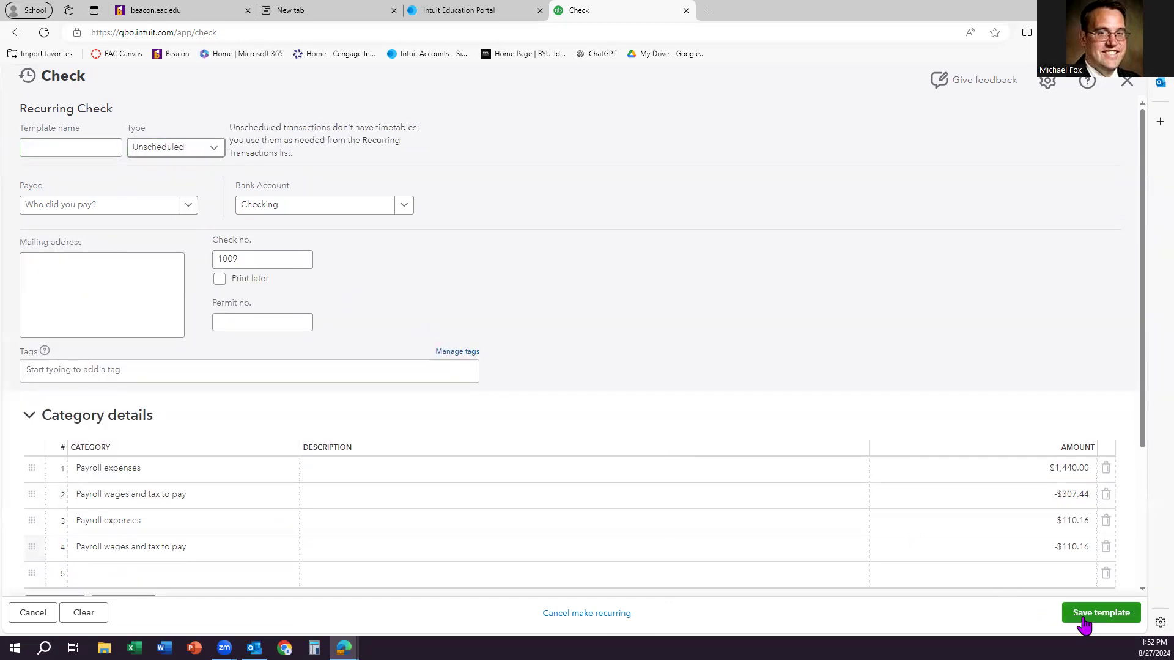
{"action": "left_click", "coordinate": [1083, 618]}
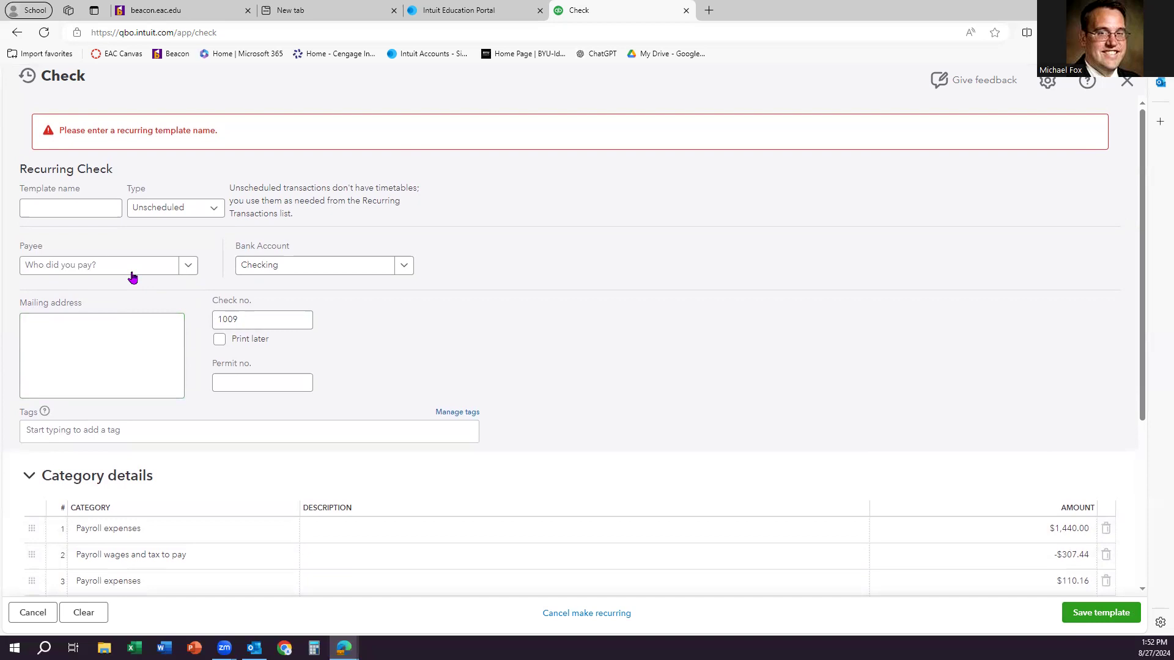
{"action": "left_click", "coordinate": [98, 209]}
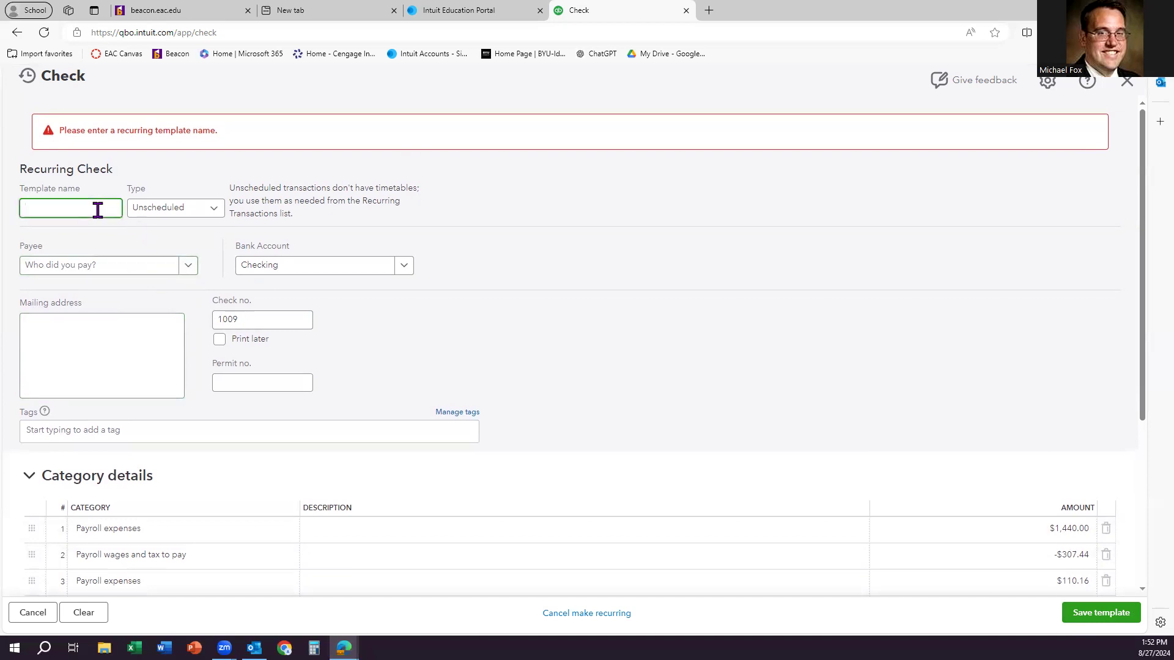
{"action": "type", "text": "Karen"}
{"action": "left_click", "coordinate": [1114, 616]}
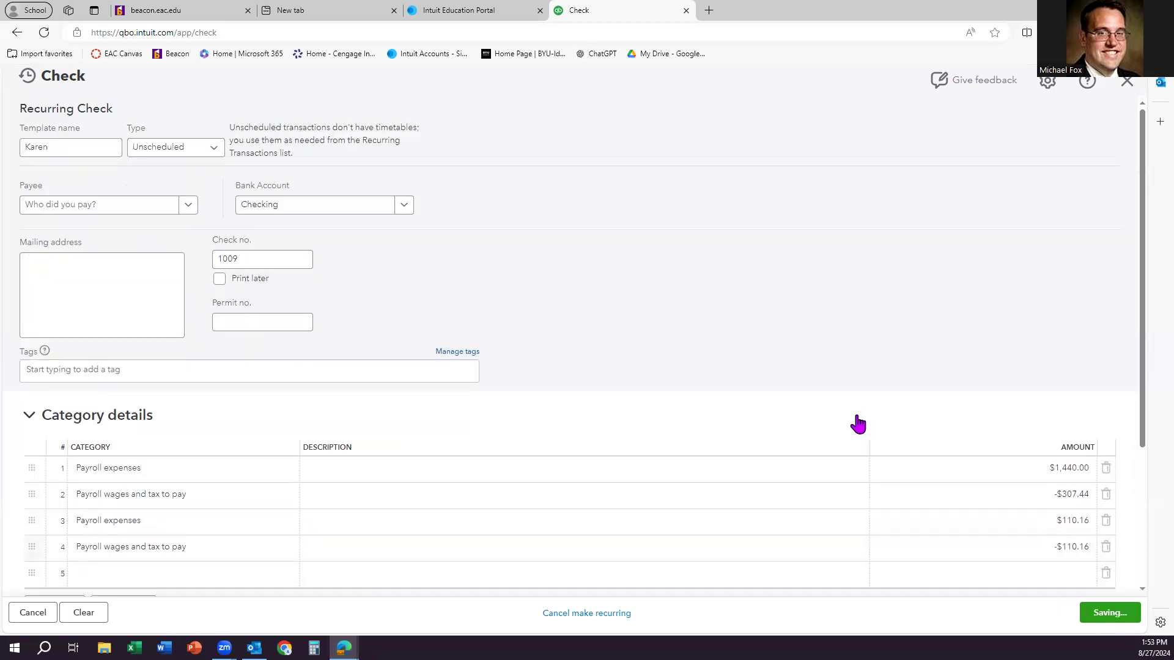
{"action": "left_click", "coordinate": [1091, 620]}
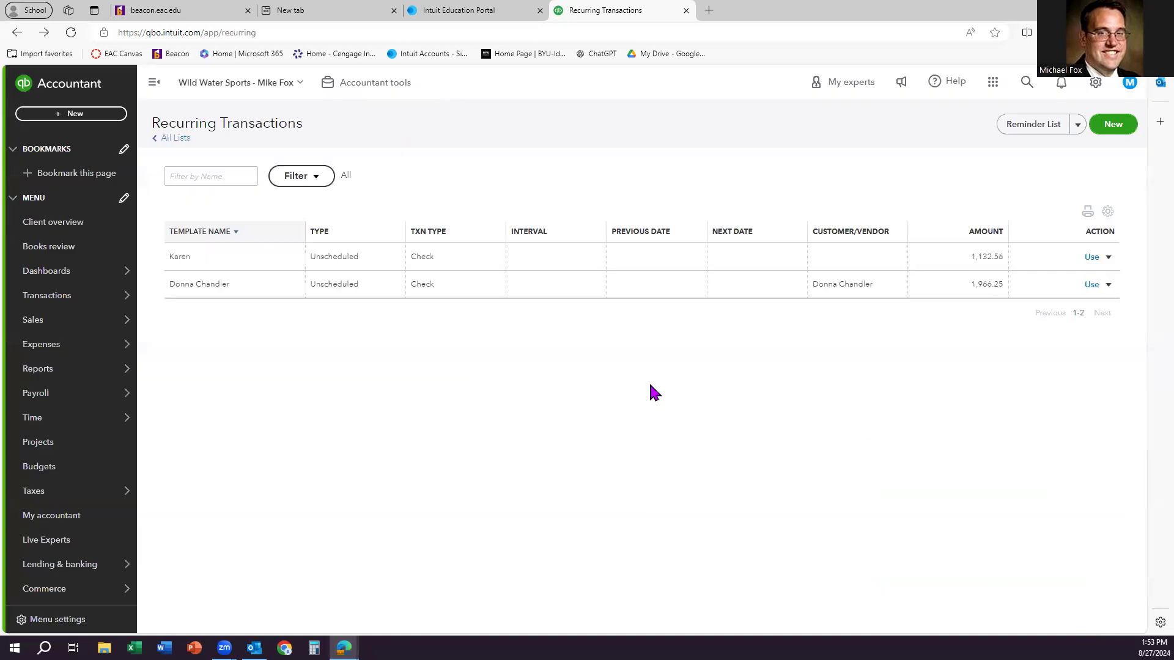
Record check #1009 from the $1,132.56 template via Save and new, opening blank check #1010
{"action": "left_click", "coordinate": [1092, 257]}
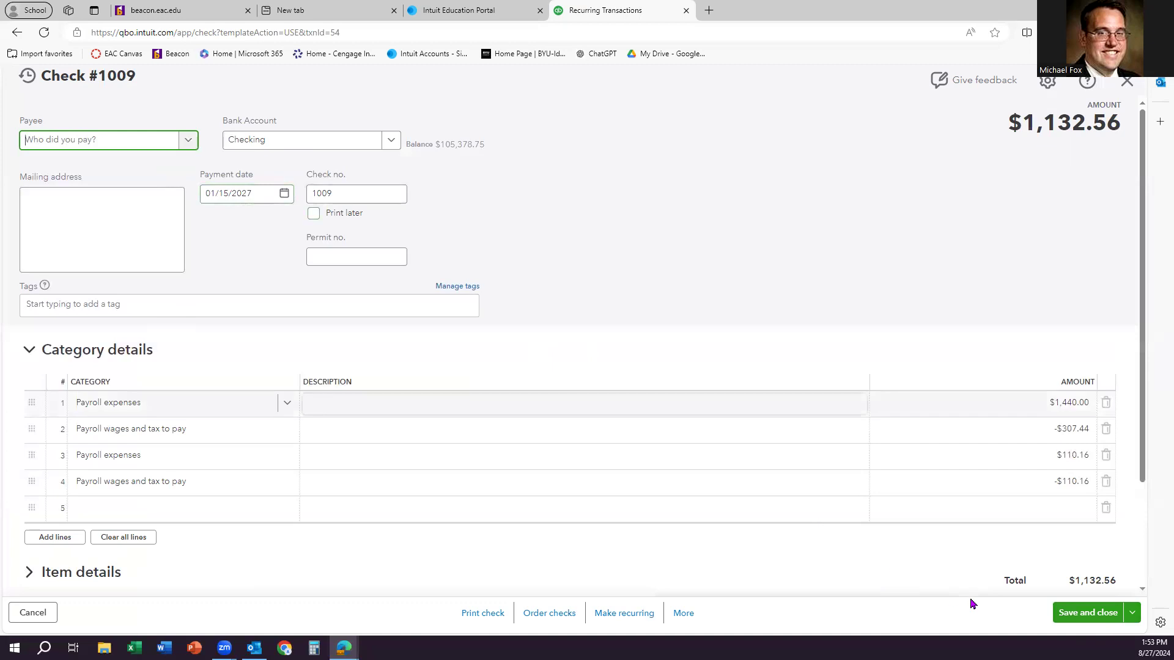
{"action": "left_click", "coordinate": [1131, 613]}
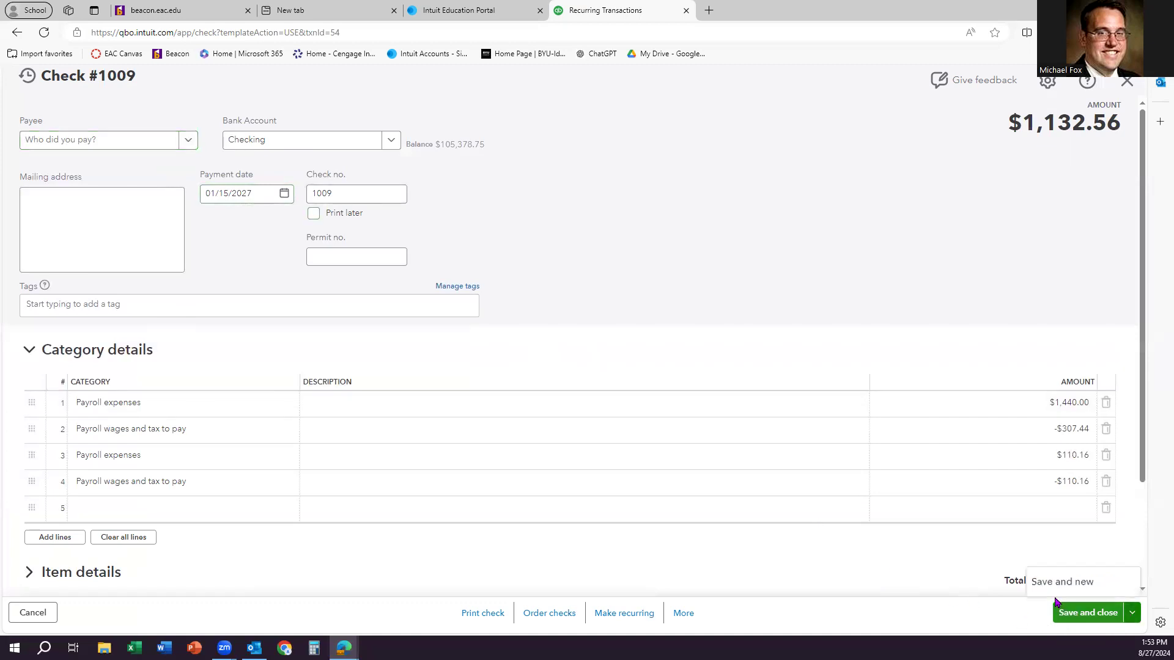
{"action": "key", "text": "ctrl+alt+s"}
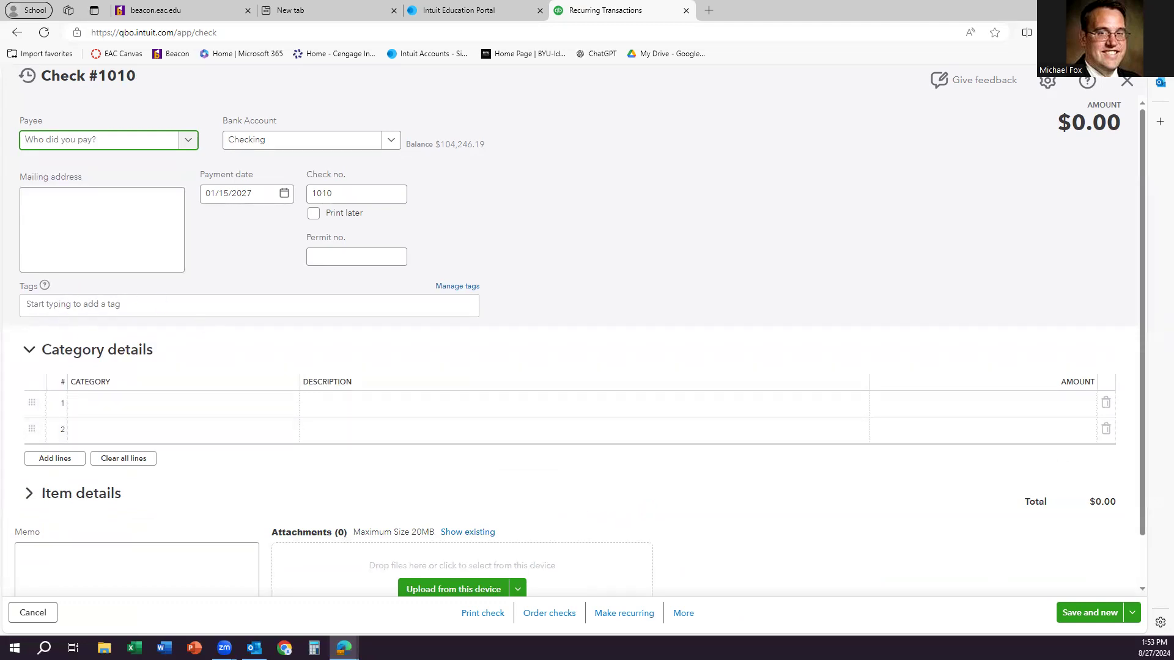
Set the employee as payee, then add Payroll expenses $1,080.00 and Payroll wages and tax to pay -$230.58
{"action": "left_click", "coordinate": [190, 141]}
{"action": "scroll", "coordinate": [104, 228], "scroll_direction": "down", "scroll_amount": 5}
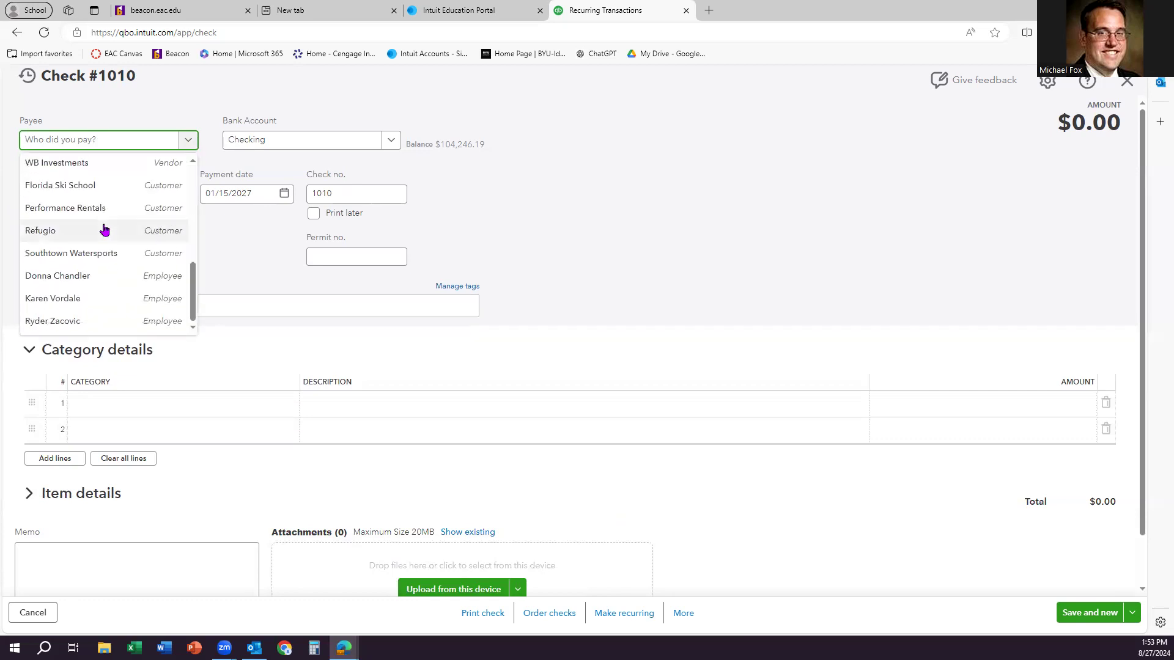
{"action": "left_click", "coordinate": [68, 321]}
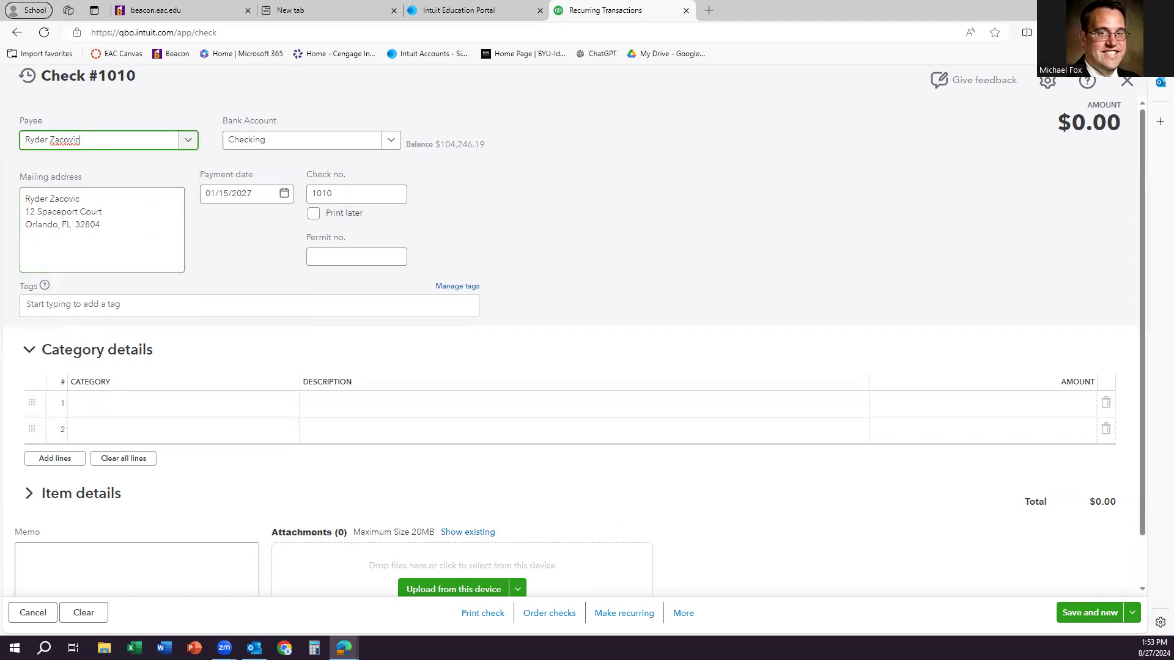
{"action": "left_click", "coordinate": [112, 408]}
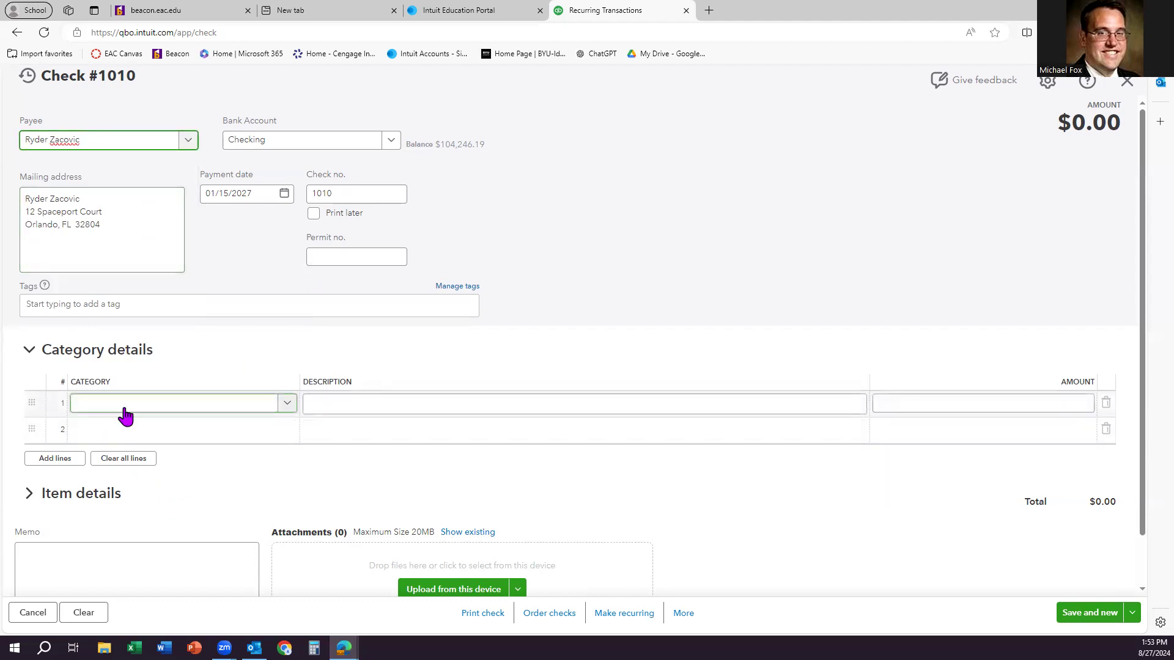
{"action": "left_click", "coordinate": [125, 411]}
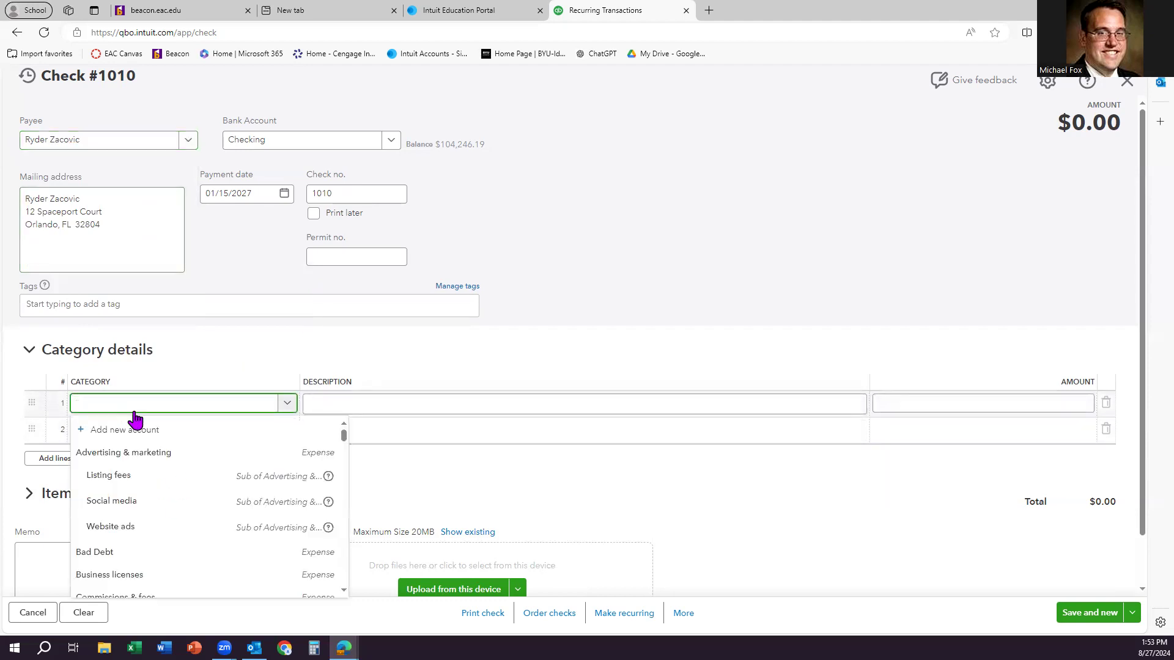
{"action": "type", "text": "payroll"}
{"action": "left_click", "coordinate": [114, 484]}
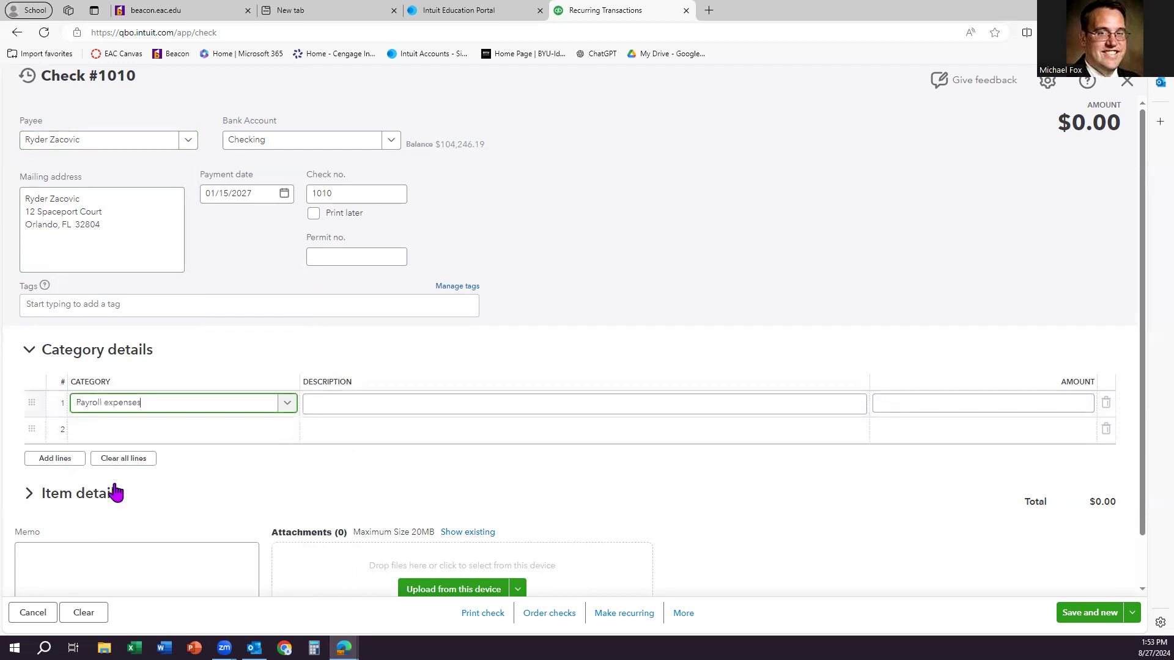
{"action": "left_click", "coordinate": [1007, 401]}
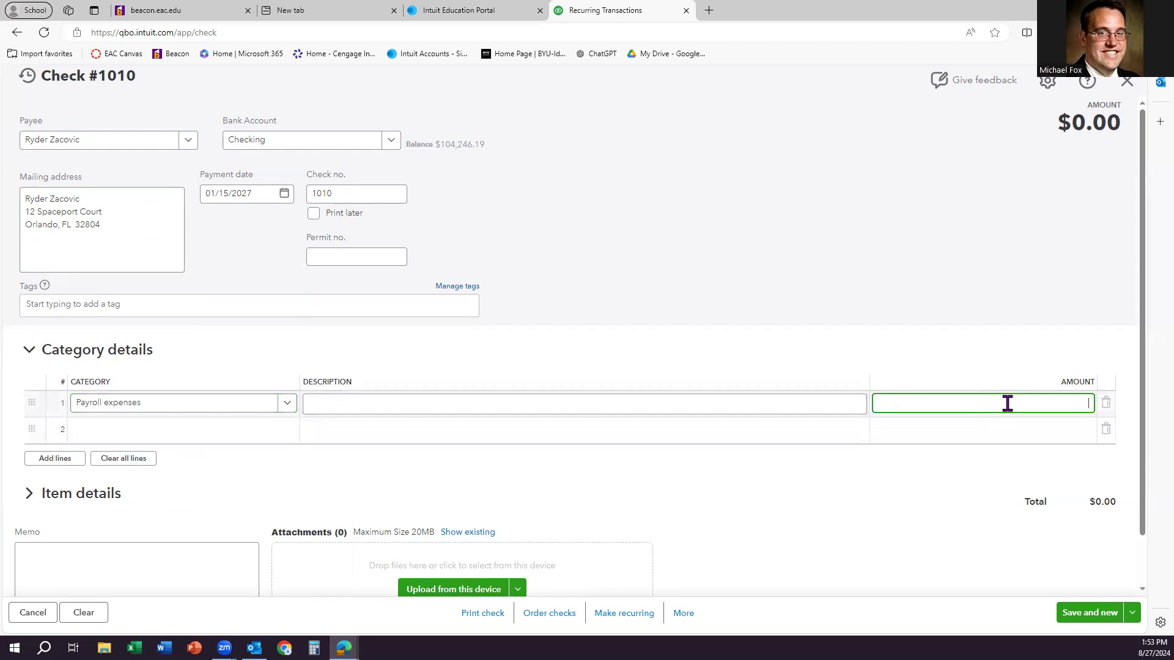
{"action": "type", "text": "1080"}
{"action": "left_click", "coordinate": [213, 439]}
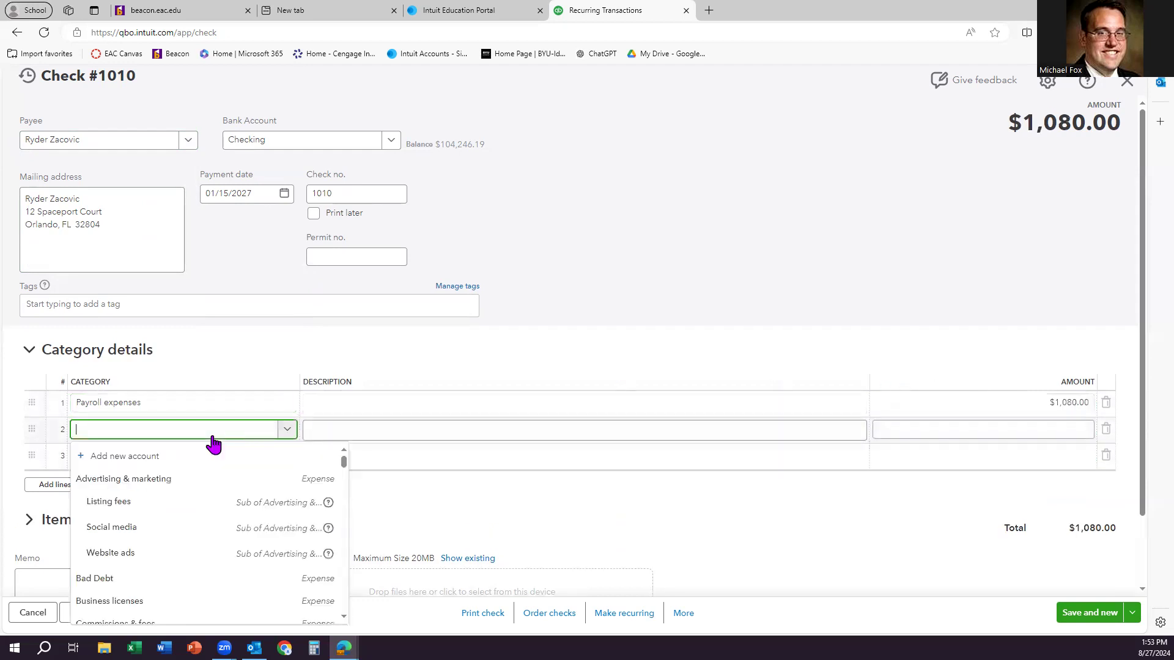
{"action": "type", "text": "payroll"}
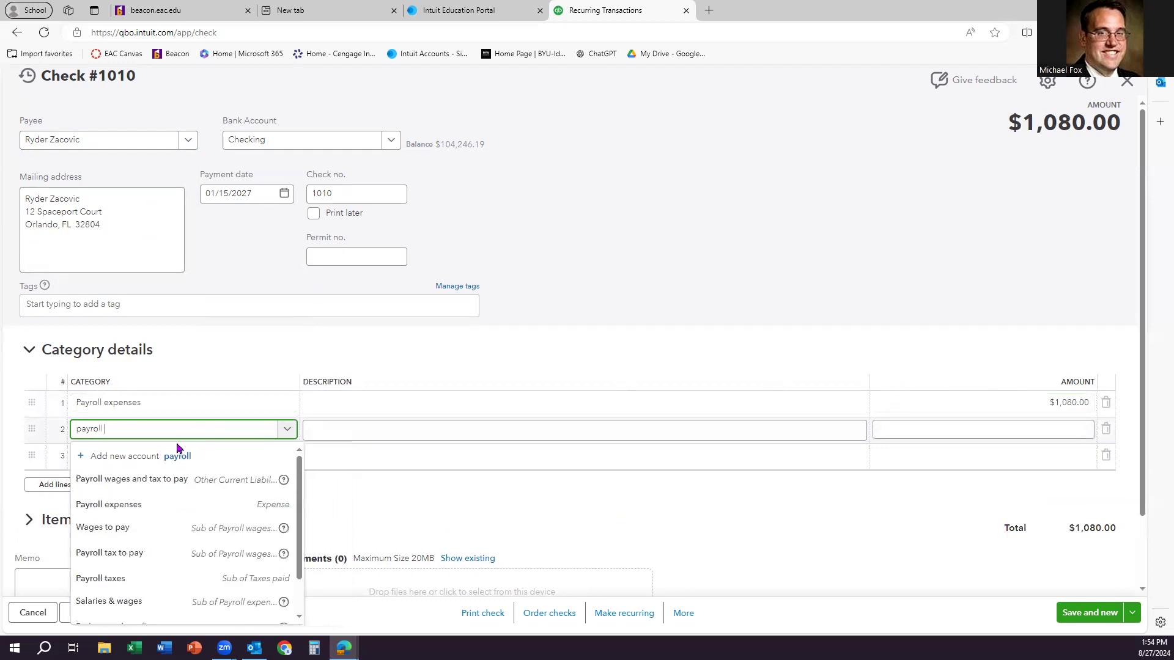
{"action": "left_click", "coordinate": [160, 480]}
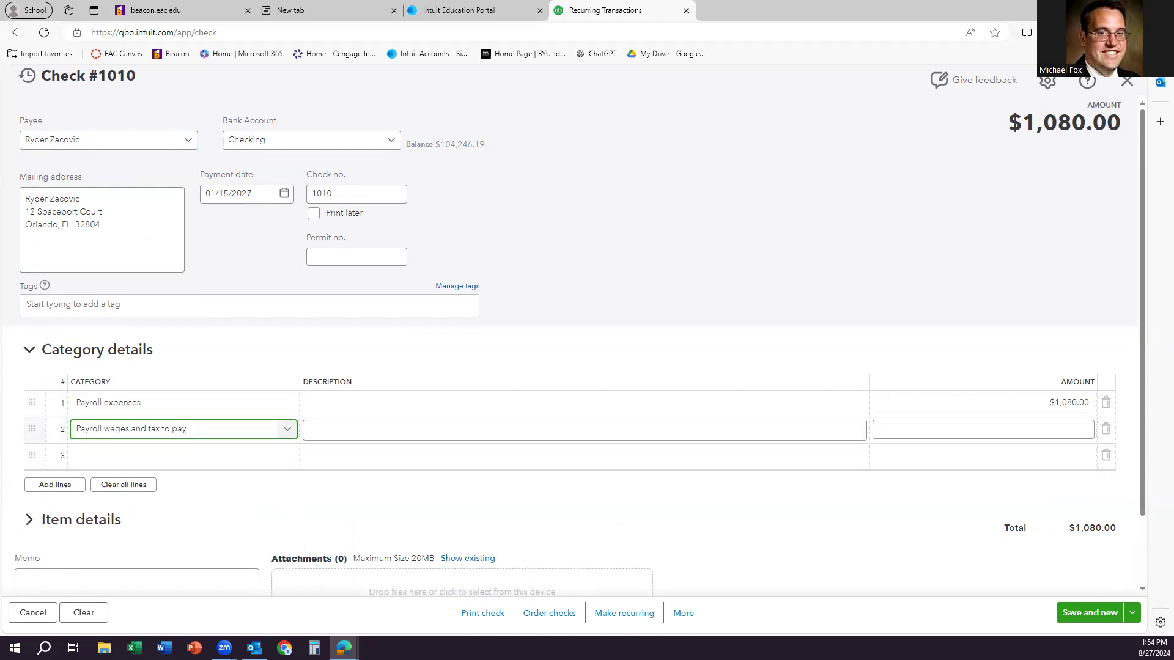
{"action": "left_click", "coordinate": [1015, 432]}
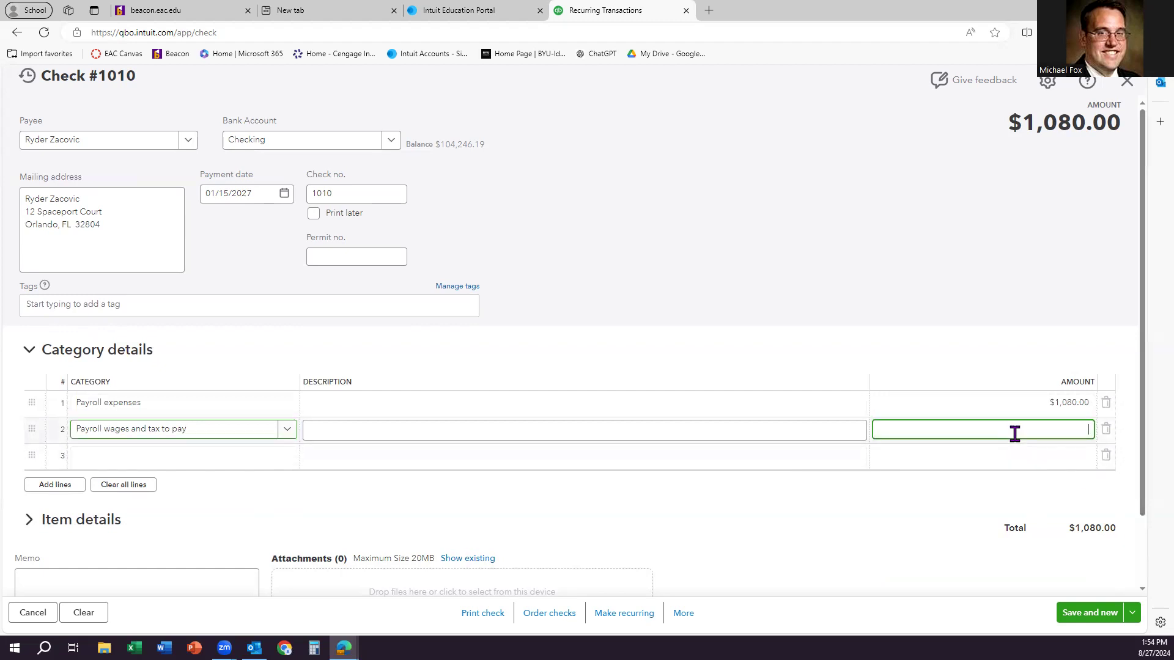
{"action": "type", "text": "-230.58"}
Add line 3 Payroll expenses $82.62 and line 4 Payroll wages and tax to pay -$82.62
{"action": "left_click", "coordinate": [144, 460]}
{"action": "type", "text": "payroll exp"}
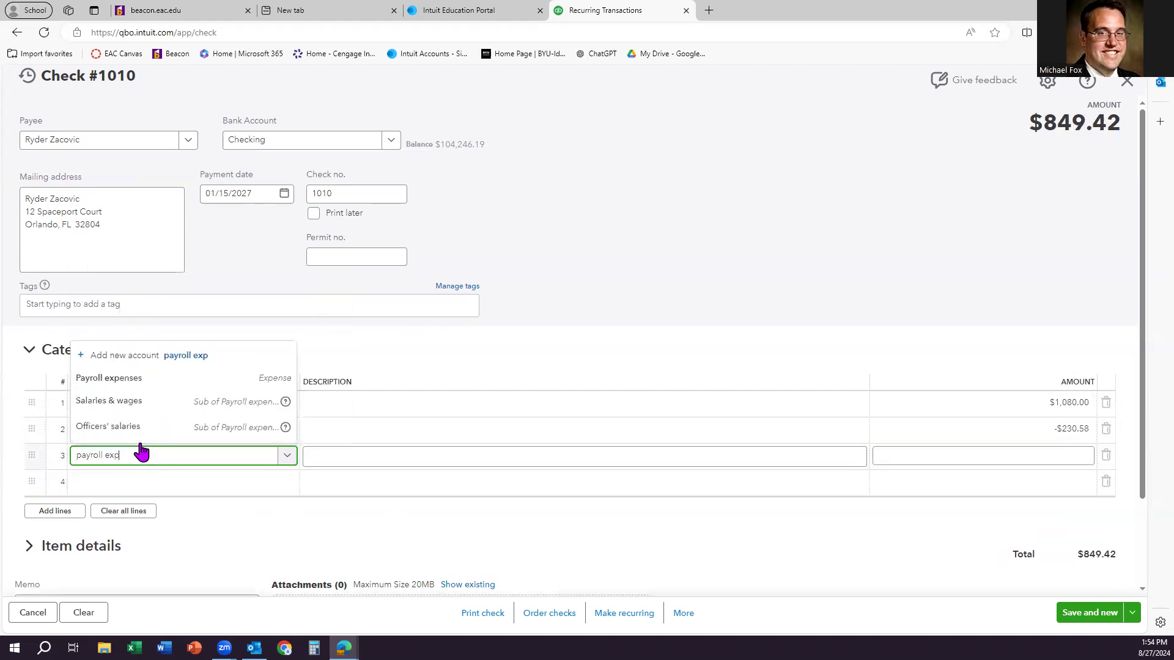
{"action": "left_click", "coordinate": [122, 378]}
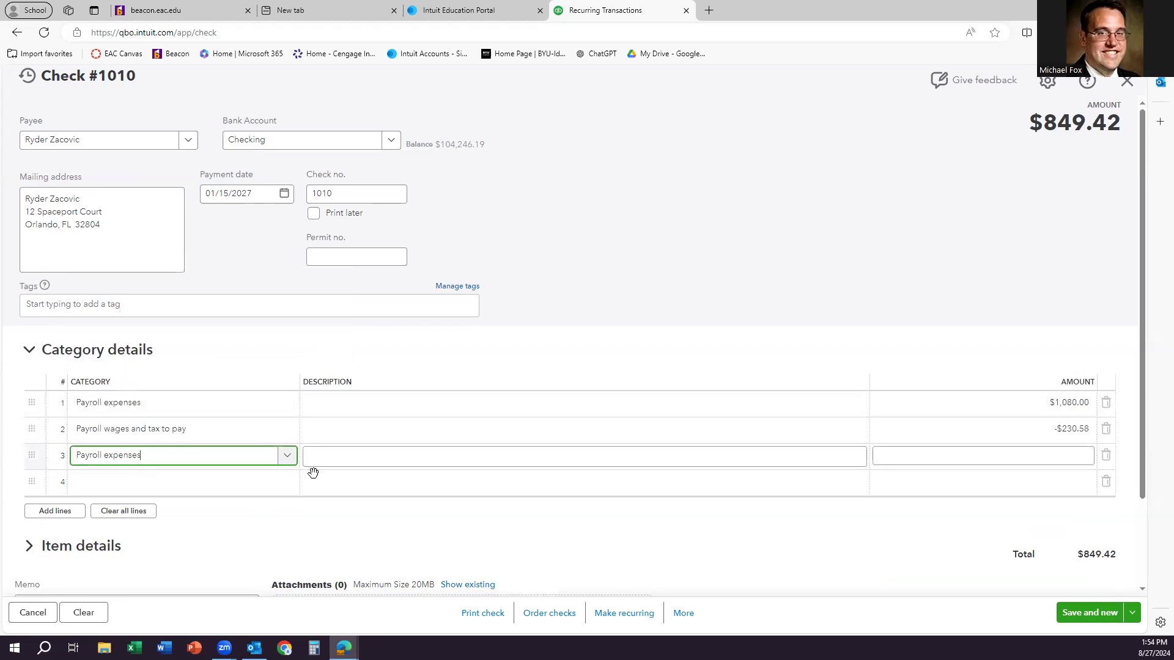
{"action": "left_click", "coordinate": [1054, 461]}
{"action": "type", "text": "82.62"}
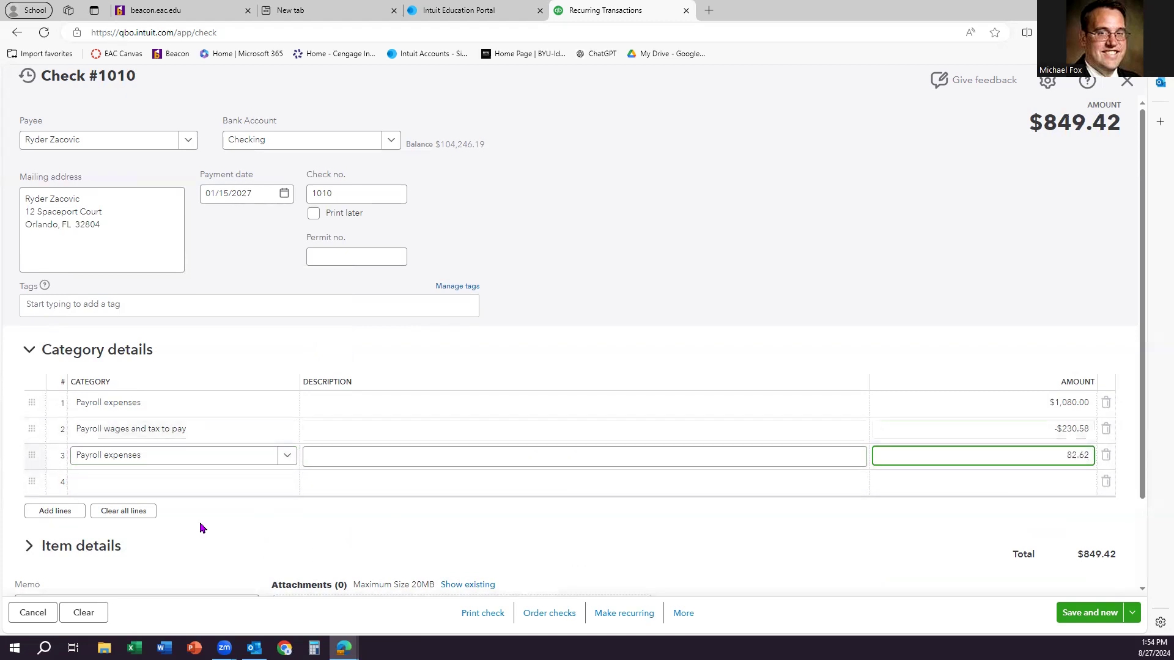
{"action": "left_click", "coordinate": [164, 483]}
{"action": "type", "text": "payroll wages and tax"}
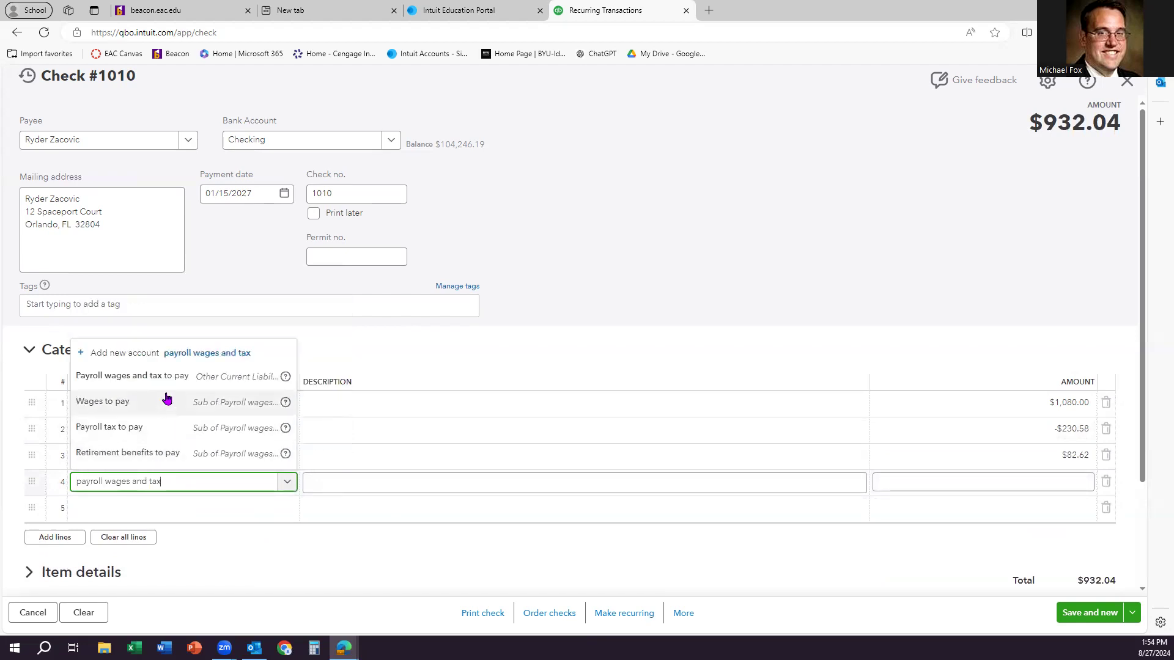
{"action": "left_click", "coordinate": [163, 377]}
{"action": "left_click", "coordinate": [1018, 483]}
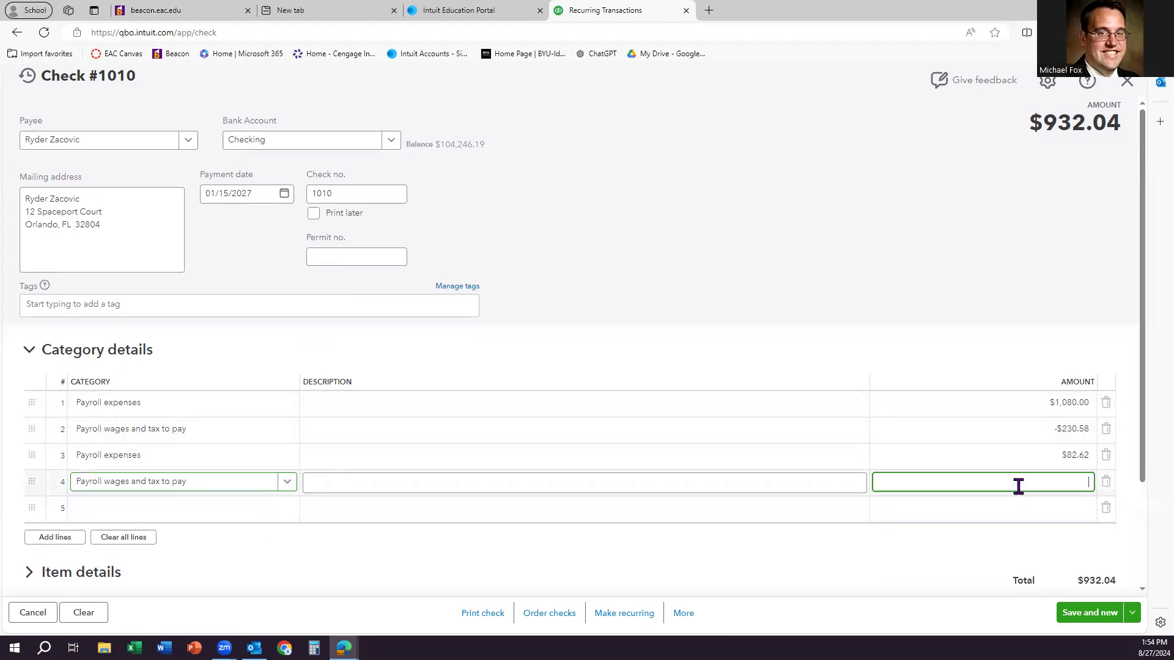
{"action": "type", "text": "-82.62"}
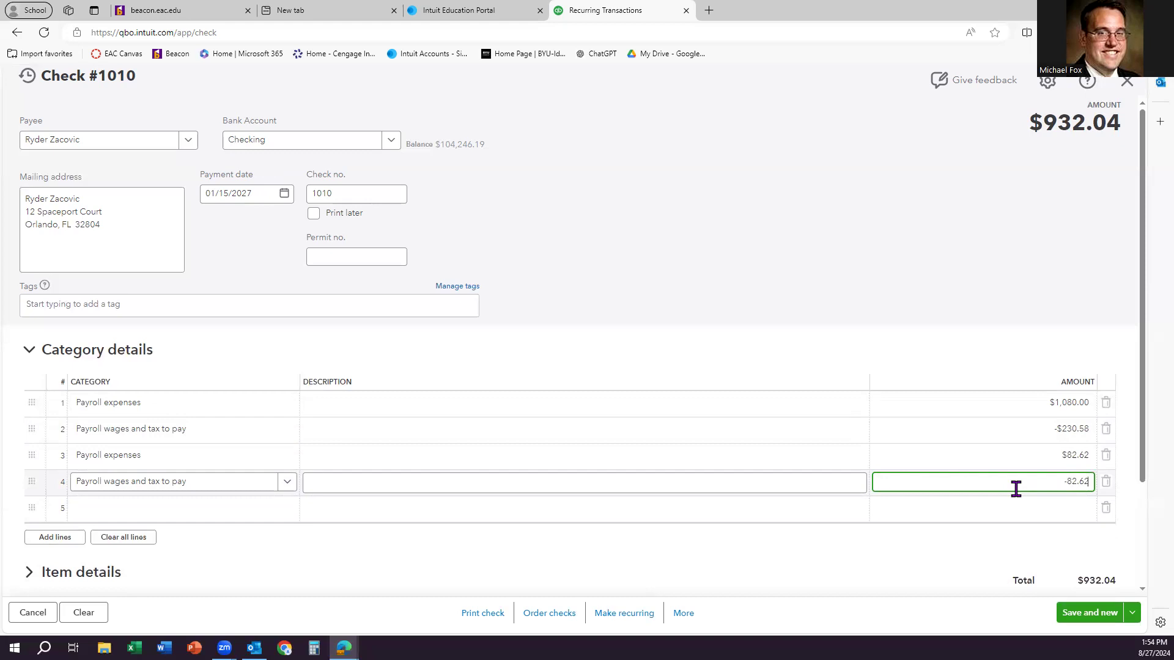
Save check #1010 as an unscheduled recurring template for $849.42
{"action": "left_click", "coordinate": [622, 616]}
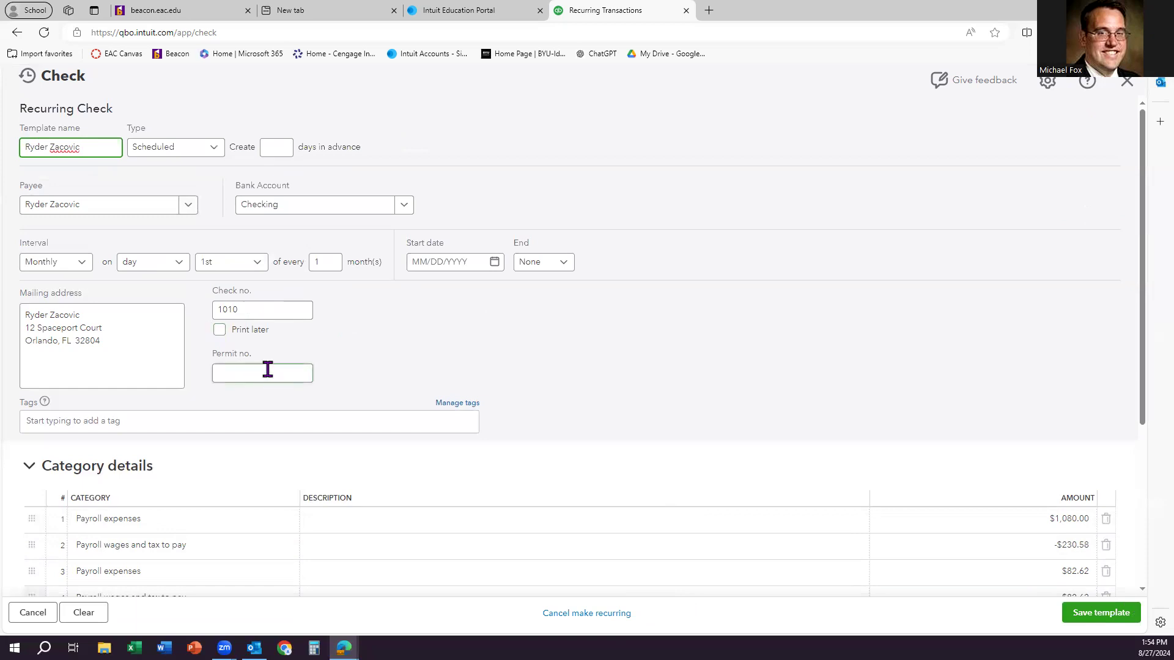
{"action": "left_click", "coordinate": [214, 150]}
{"action": "left_click", "coordinate": [184, 224]}
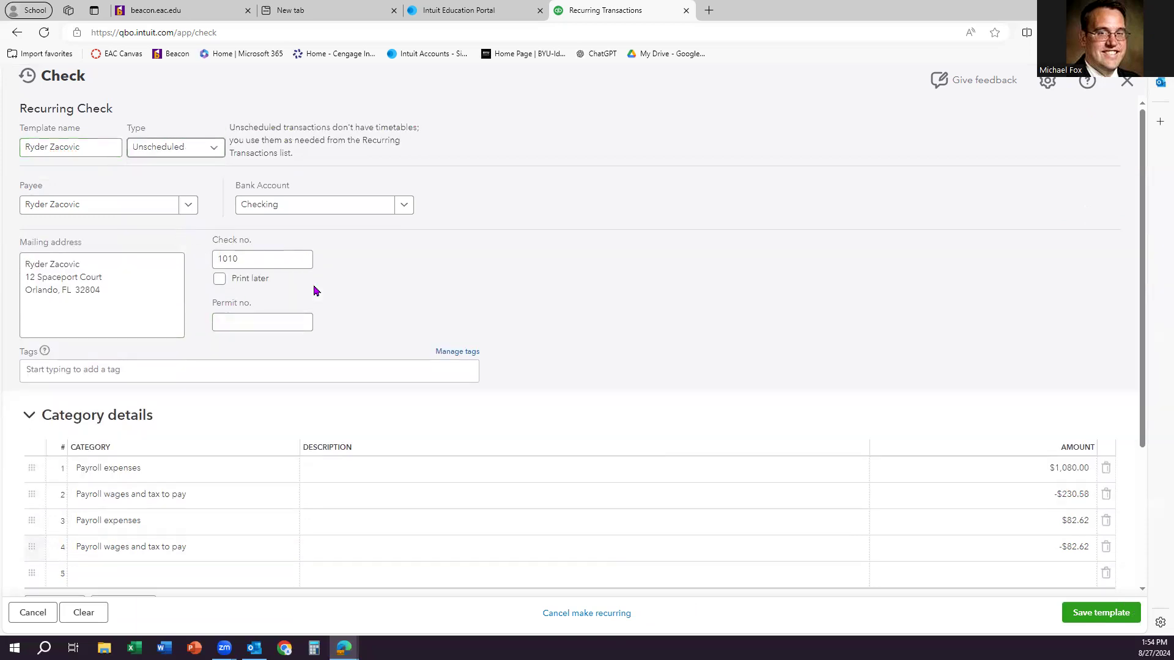
{"action": "left_click", "coordinate": [1076, 620]}
{"action": "left_click", "coordinate": [720, 576]}
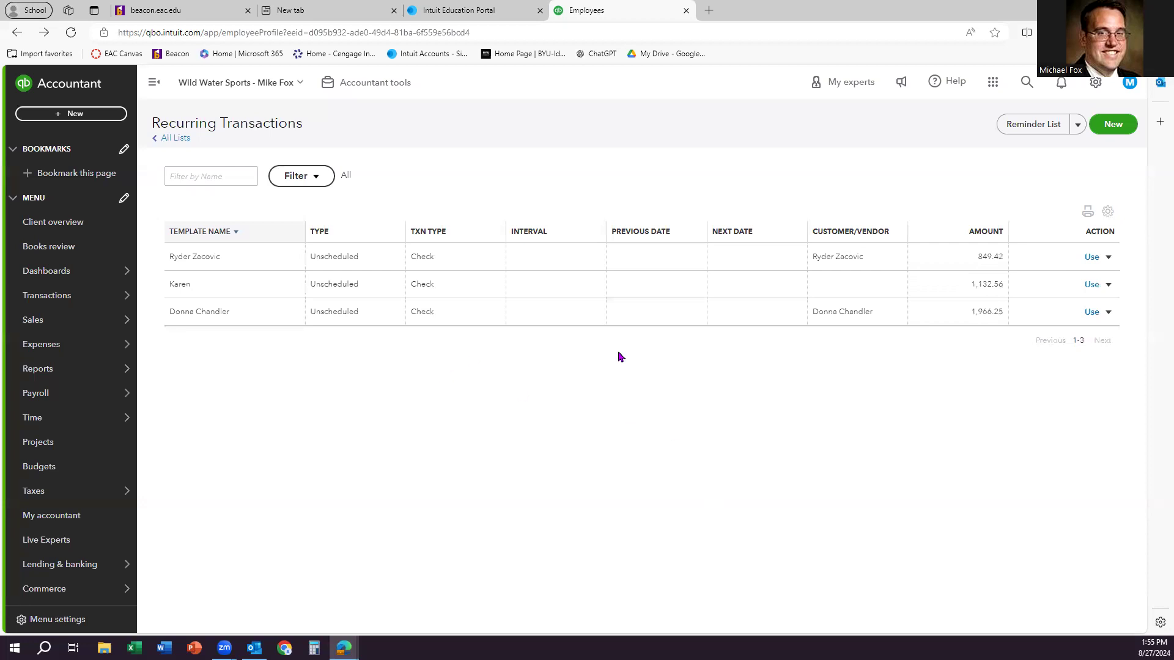
Record check #1010 for $849.42 from the first payroll template and go to the Reports page
{"action": "left_click", "coordinate": [1091, 257]}
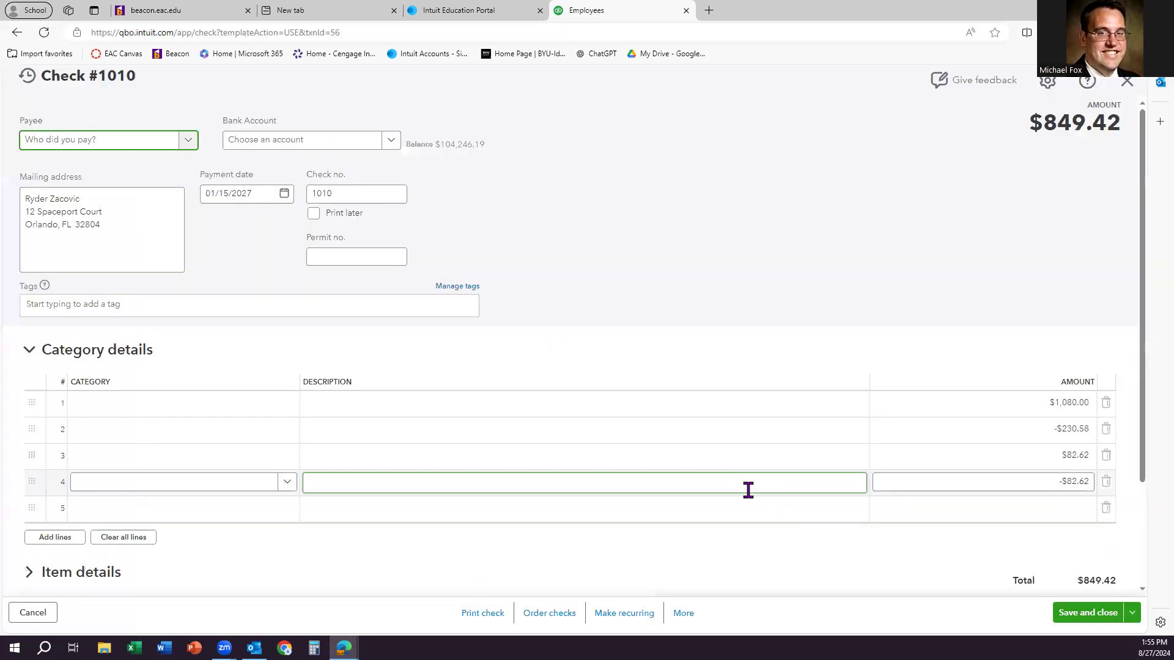
{"action": "left_click", "coordinate": [1071, 616]}
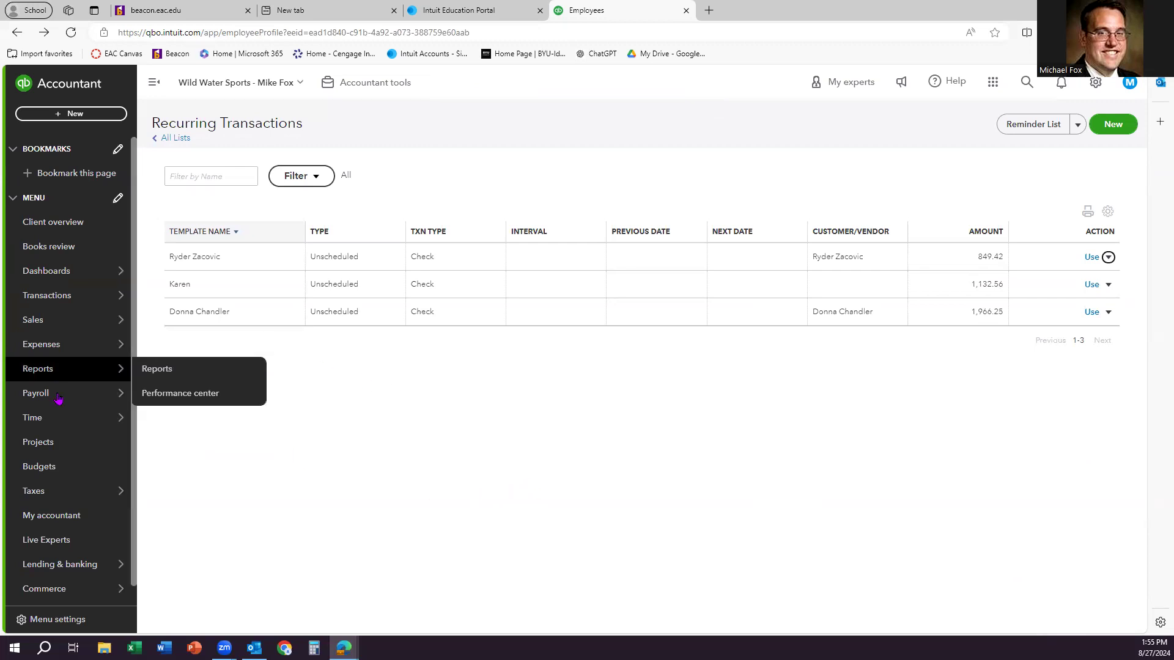
{"action": "mouse_move", "coordinate": [73, 367]}
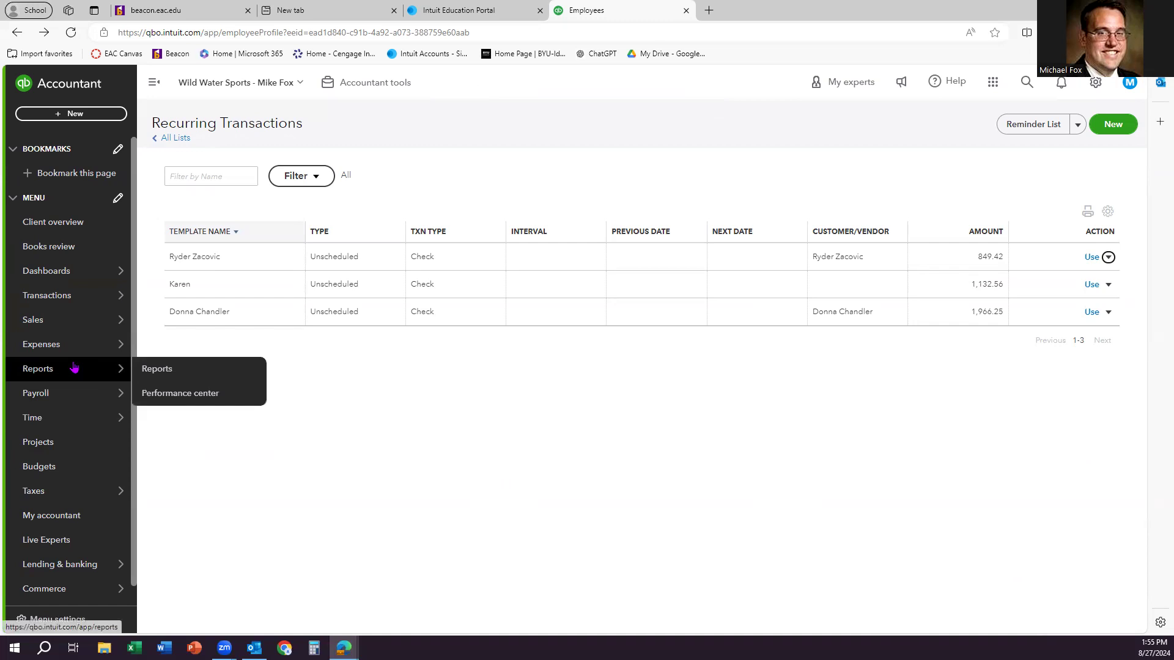
{"action": "left_click", "coordinate": [156, 370]}
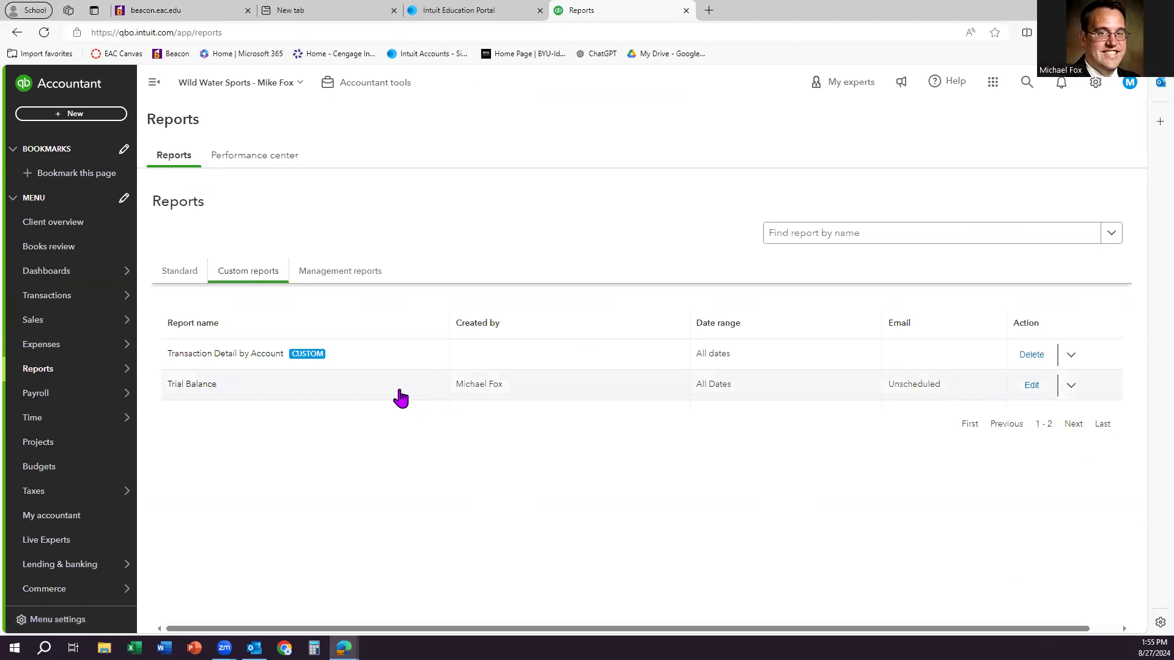
Open the Trial Balance report and review its $749,520.80 debit and credit totals
{"action": "left_click", "coordinate": [215, 391]}
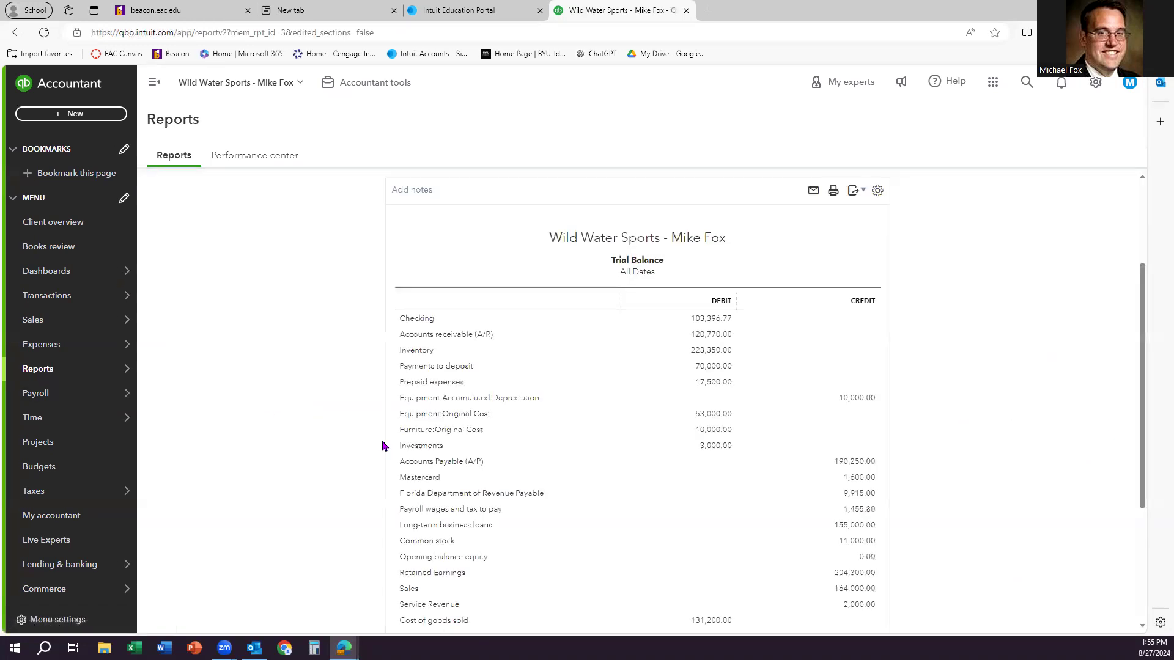
{"action": "scroll", "coordinate": [430, 417], "scroll_direction": "down", "scroll_amount": 2}
{"action": "scroll", "coordinate": [430, 418], "scroll_direction": "down", "scroll_amount": 1}
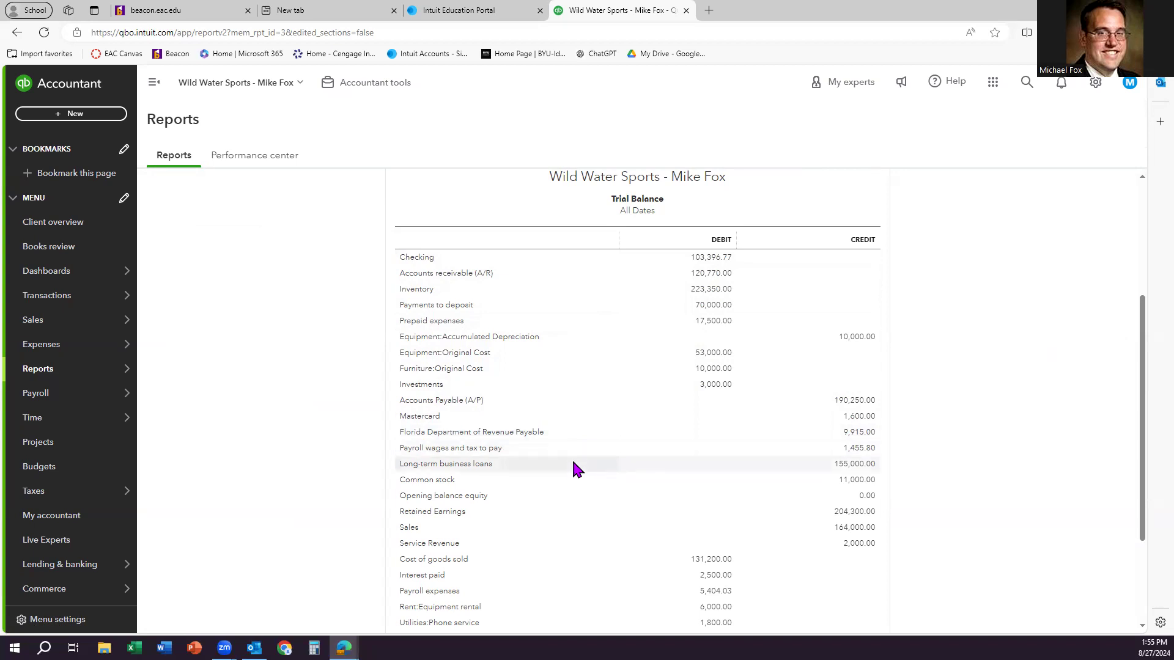
{"action": "scroll", "coordinate": [575, 510], "scroll_direction": "down", "scroll_amount": 3}
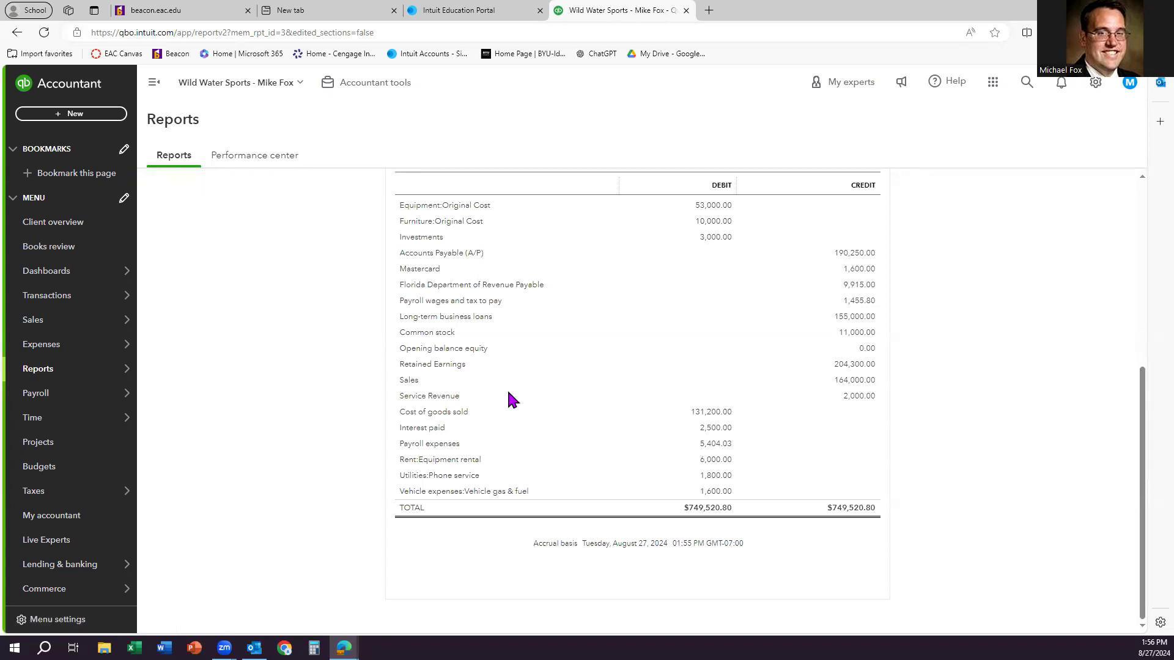
{"action": "scroll", "coordinate": [624, 361], "scroll_direction": "up", "scroll_amount": 5}
Drill into the Checking 103,396.77 debit to list checks 1008–1010 in a Transaction Report
{"action": "left_click", "coordinate": [711, 378]}
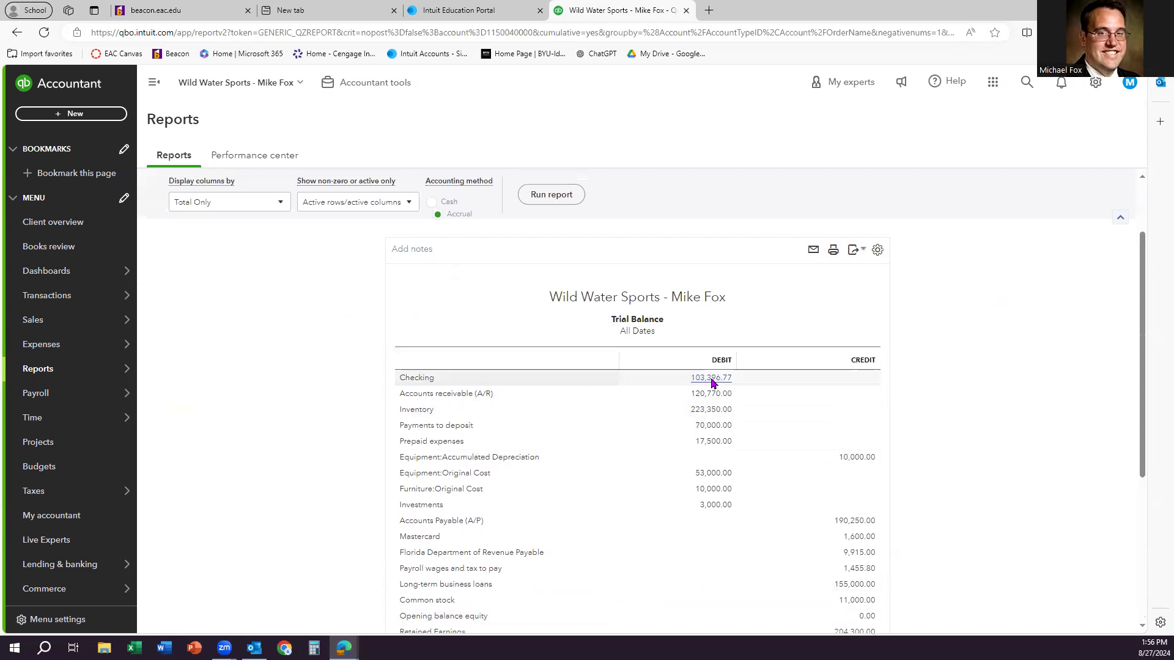
{"action": "mouse_move", "coordinate": [117, 417]}
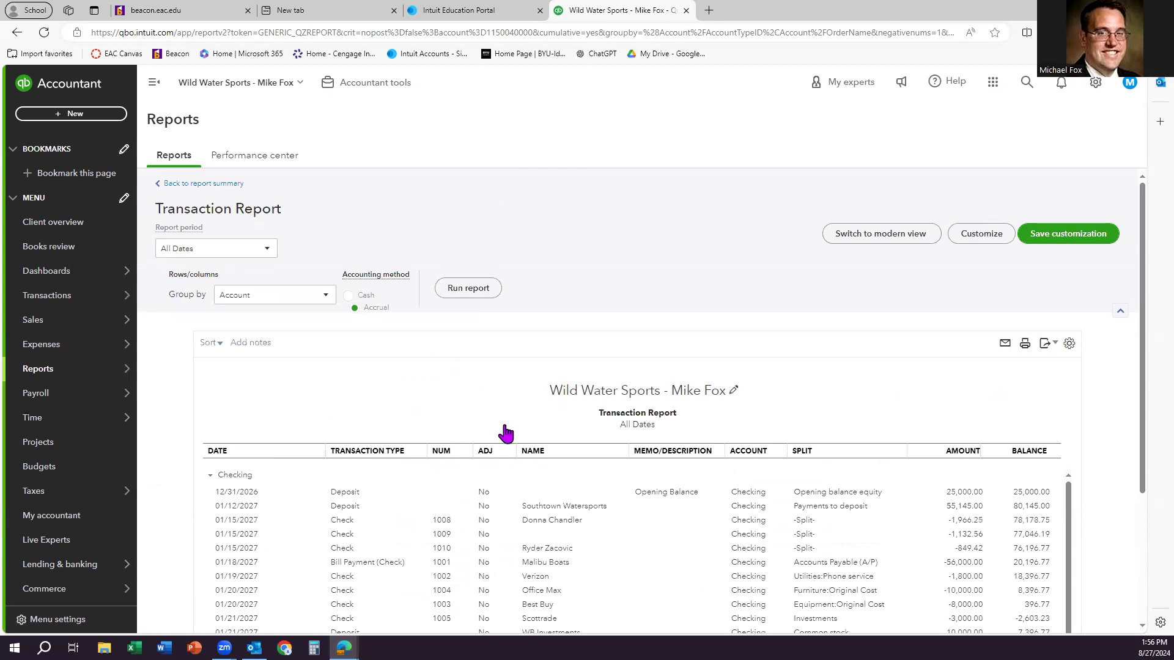
{"action": "scroll", "coordinate": [506, 431], "scroll_direction": "down", "scroll_amount": 3}
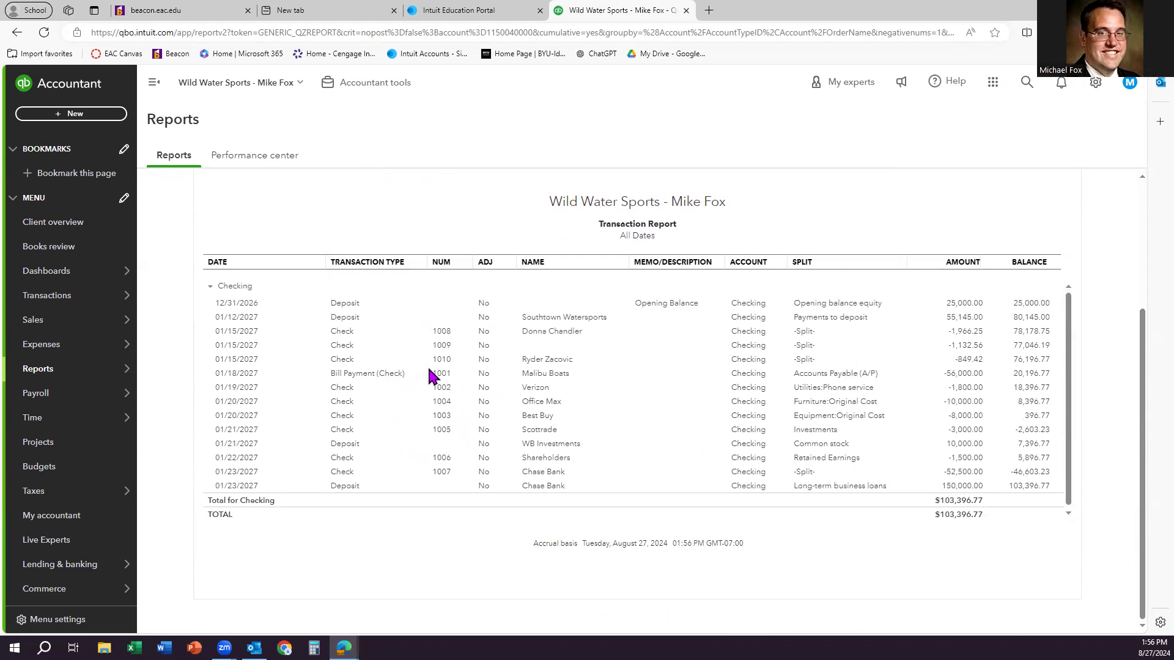
{"action": "scroll", "coordinate": [820, 370], "scroll_direction": "up", "scroll_amount": 3}
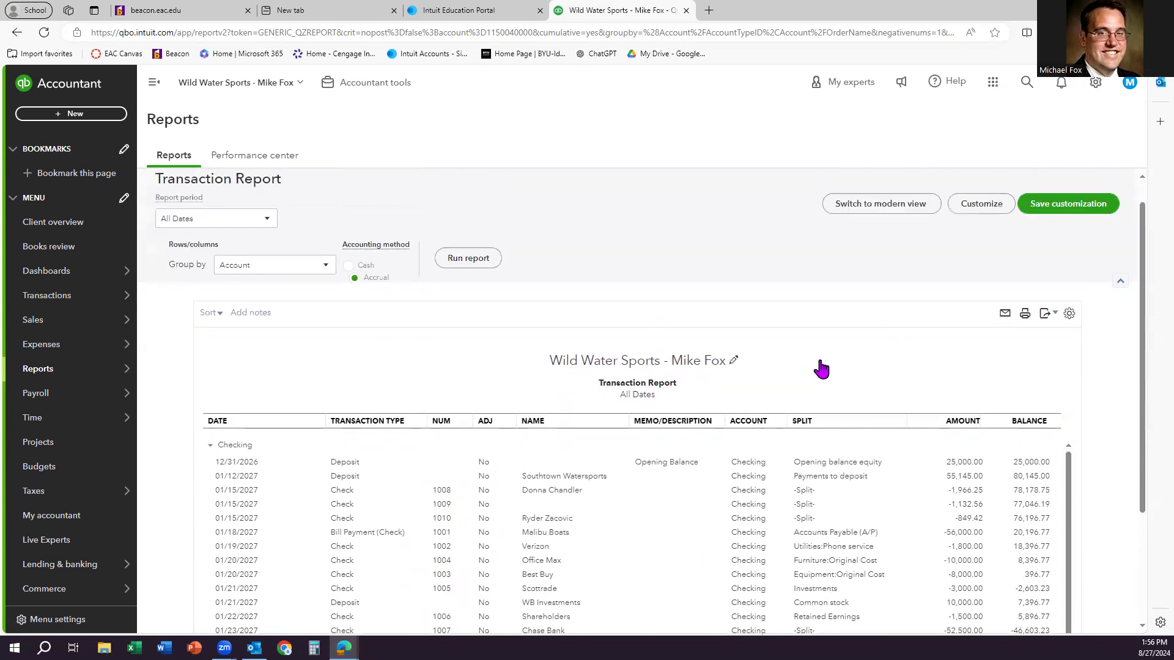
{"action": "left_click", "coordinate": [875, 229]}
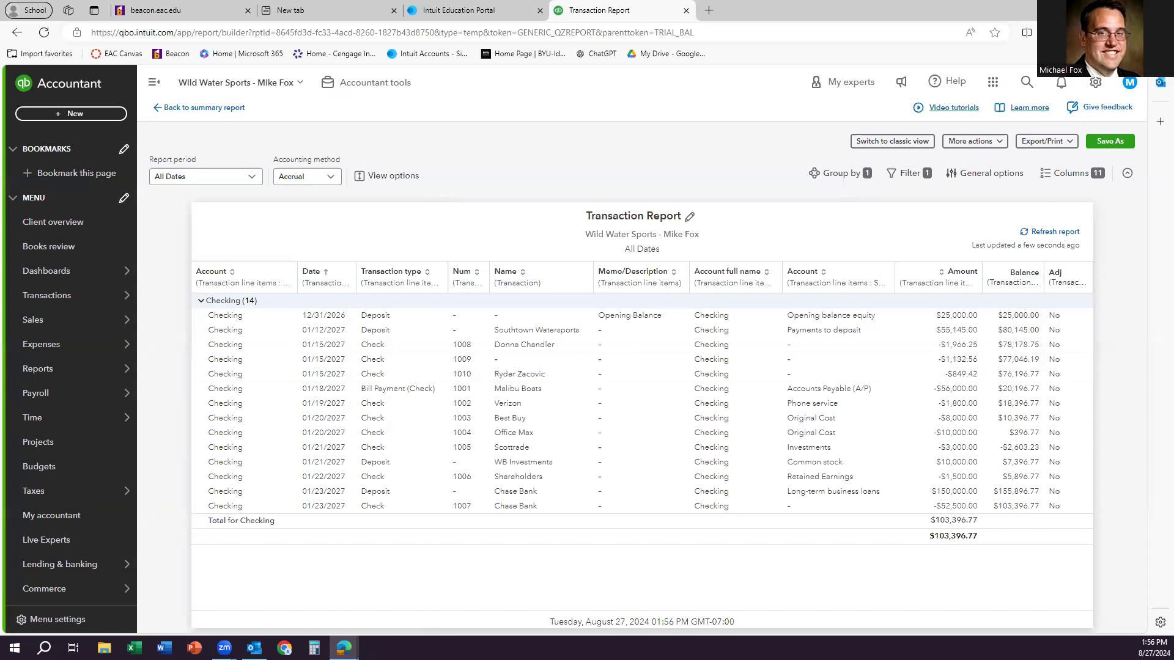
{"action": "left_click", "coordinate": [898, 142]}
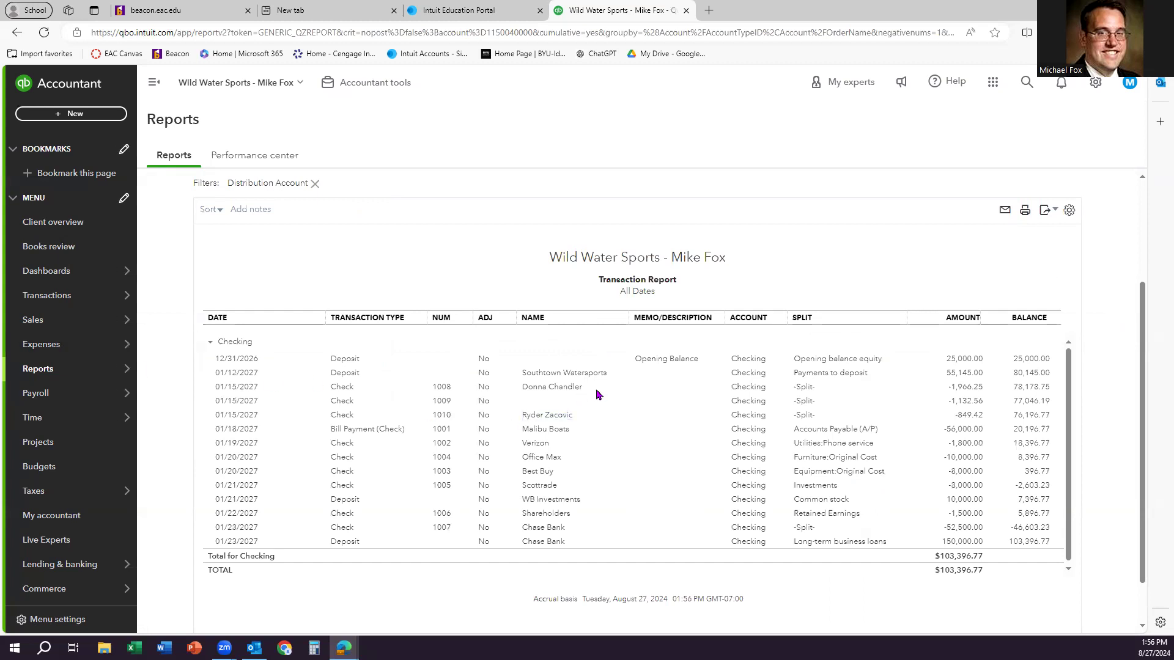
{"action": "left_click", "coordinate": [547, 415]}
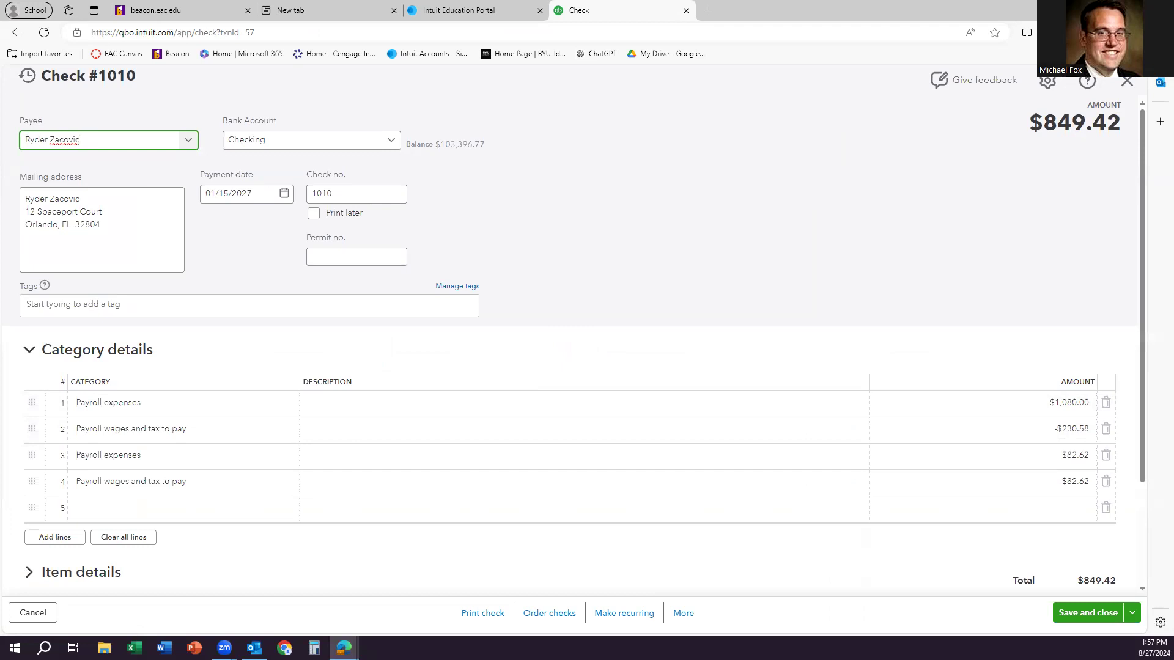
{"action": "left_click", "coordinate": [1136, 95]}
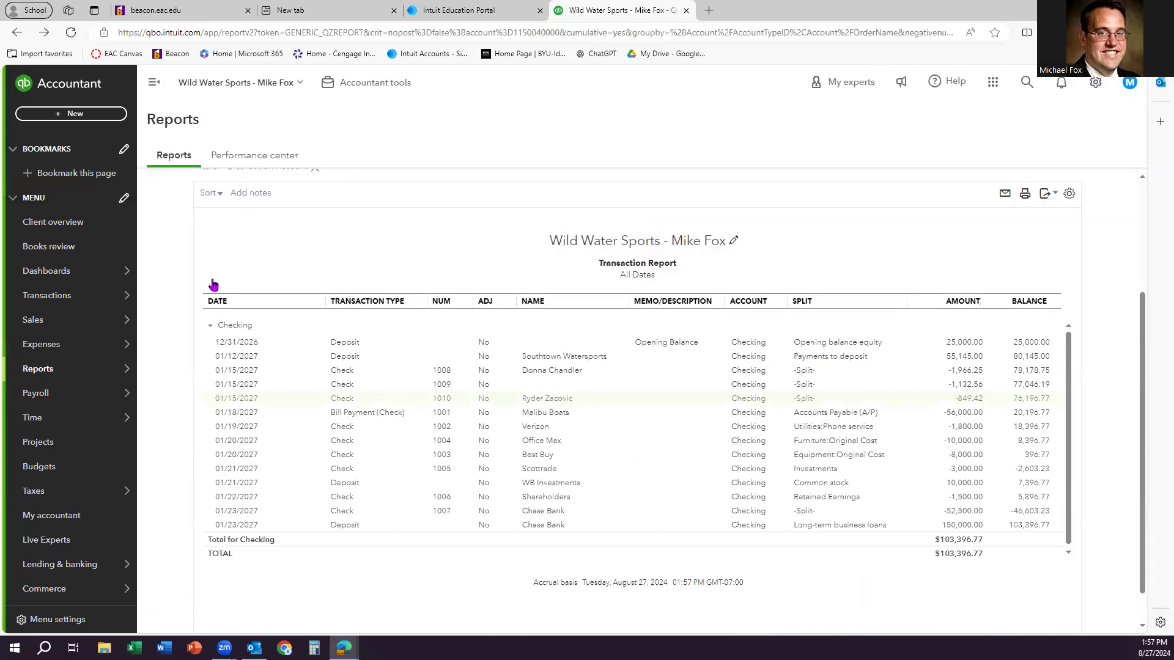
{"action": "scroll", "coordinate": [213, 282], "scroll_direction": "up", "scroll_amount": 3}
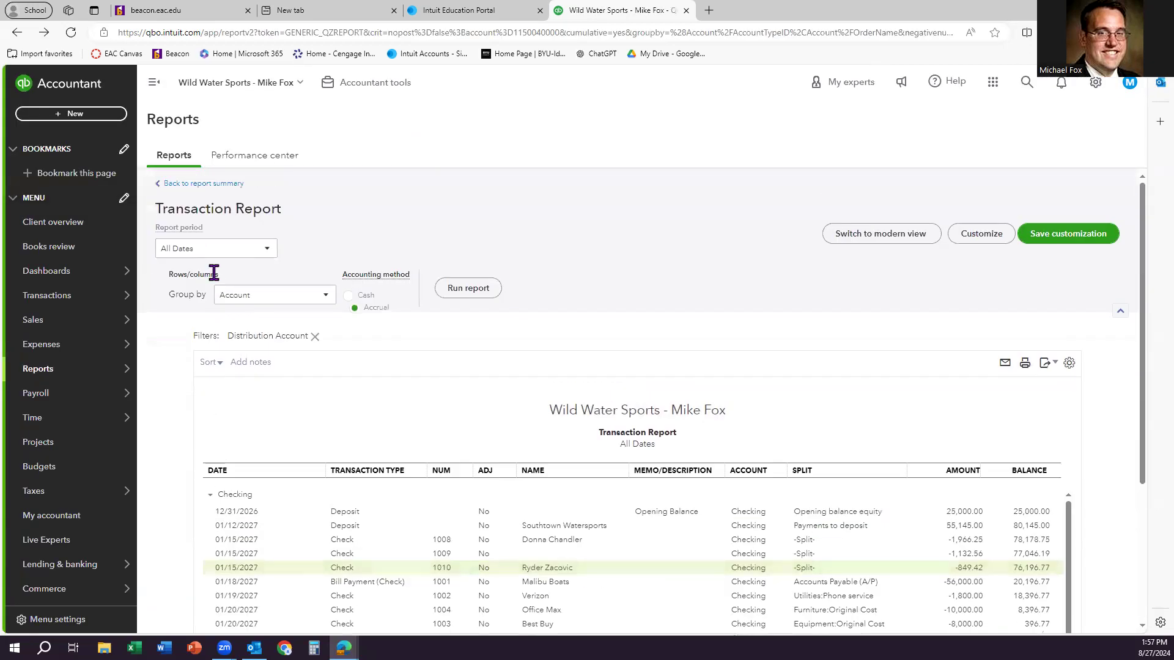
Return to the all-dates Trial Balance summary and bring up the gear settings menu
{"action": "left_click", "coordinate": [210, 190]}
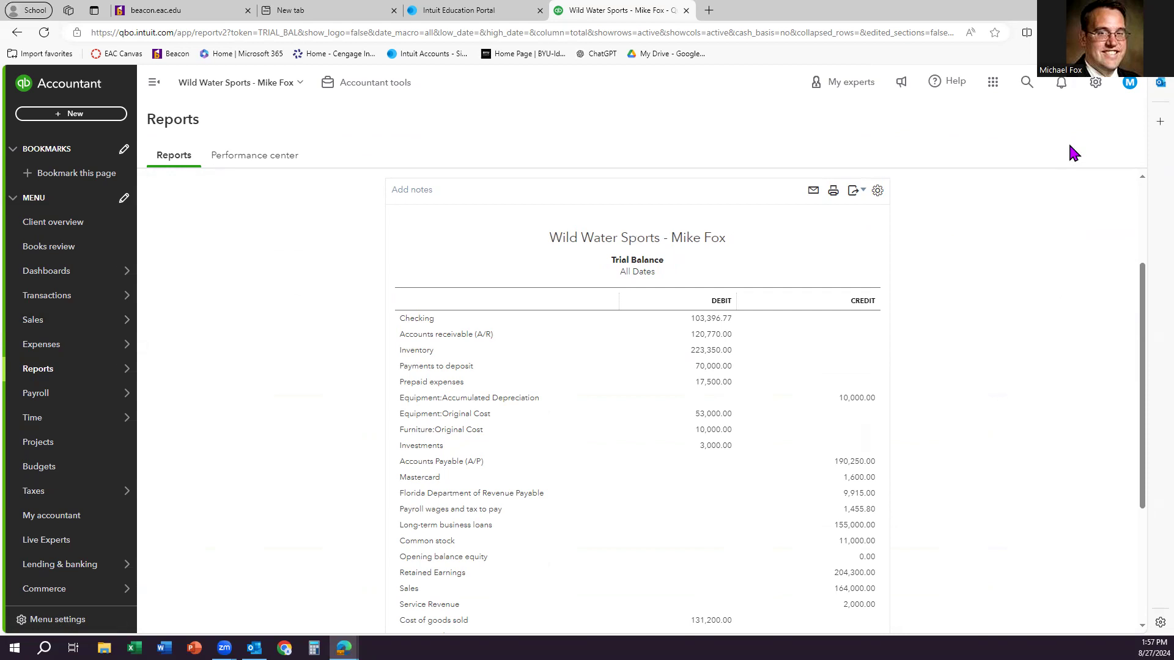
{"action": "left_click", "coordinate": [1103, 91]}
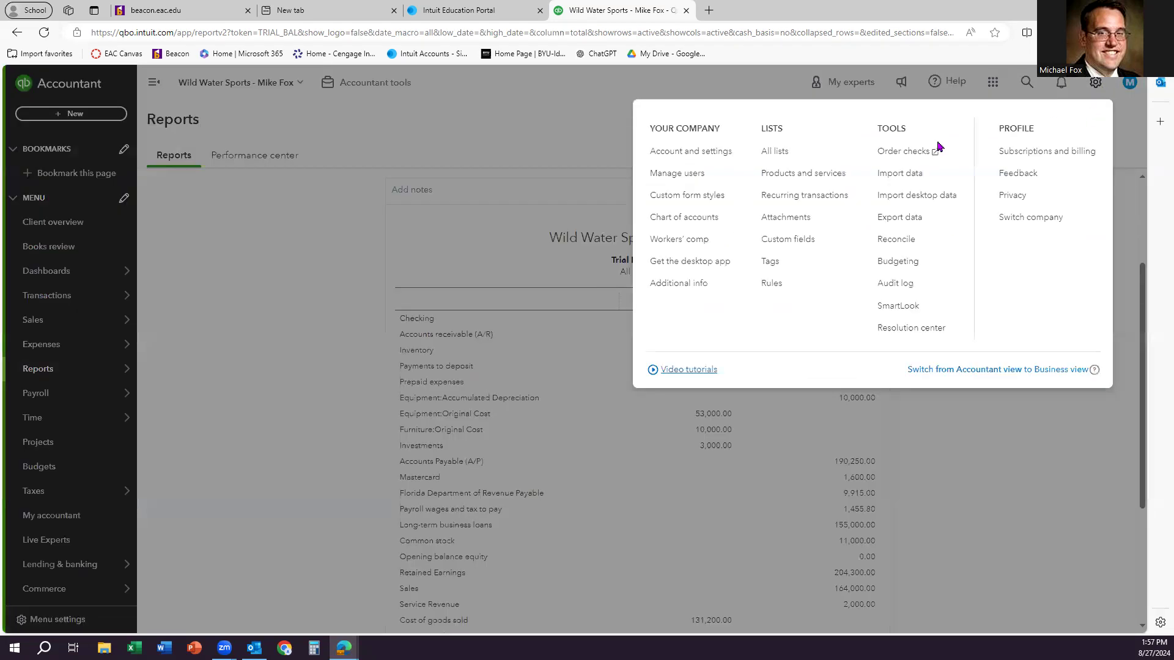
Start check #1011 for $849.42 from the first recurring payroll template
{"action": "left_click", "coordinate": [804, 206]}
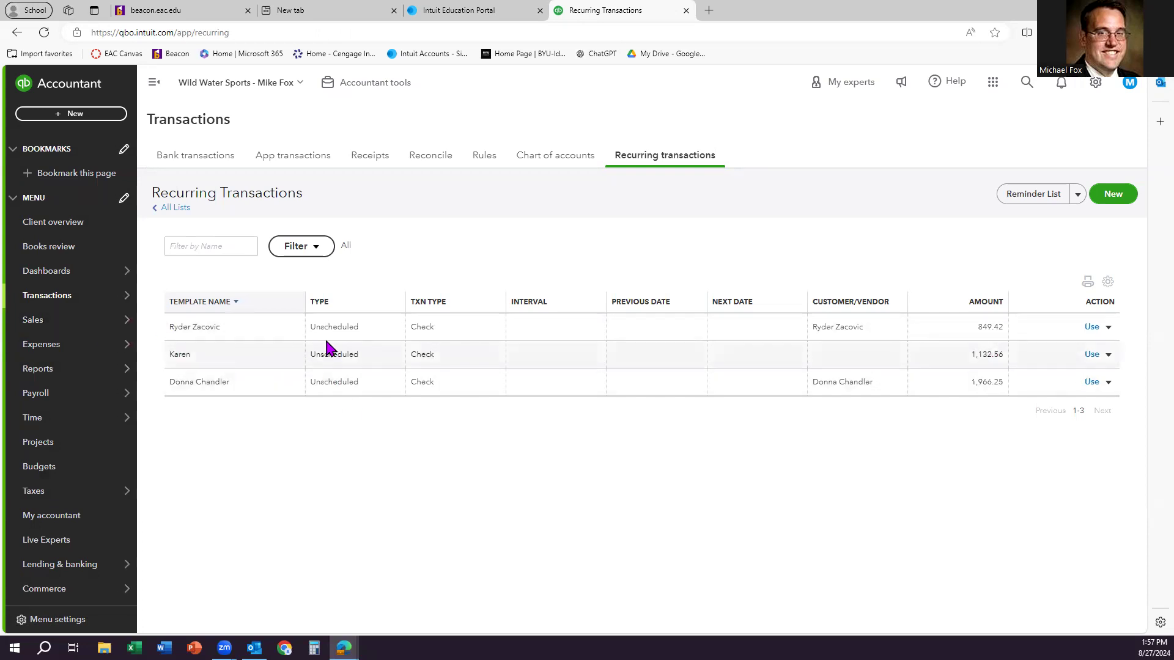
{"action": "left_click", "coordinate": [1087, 328]}
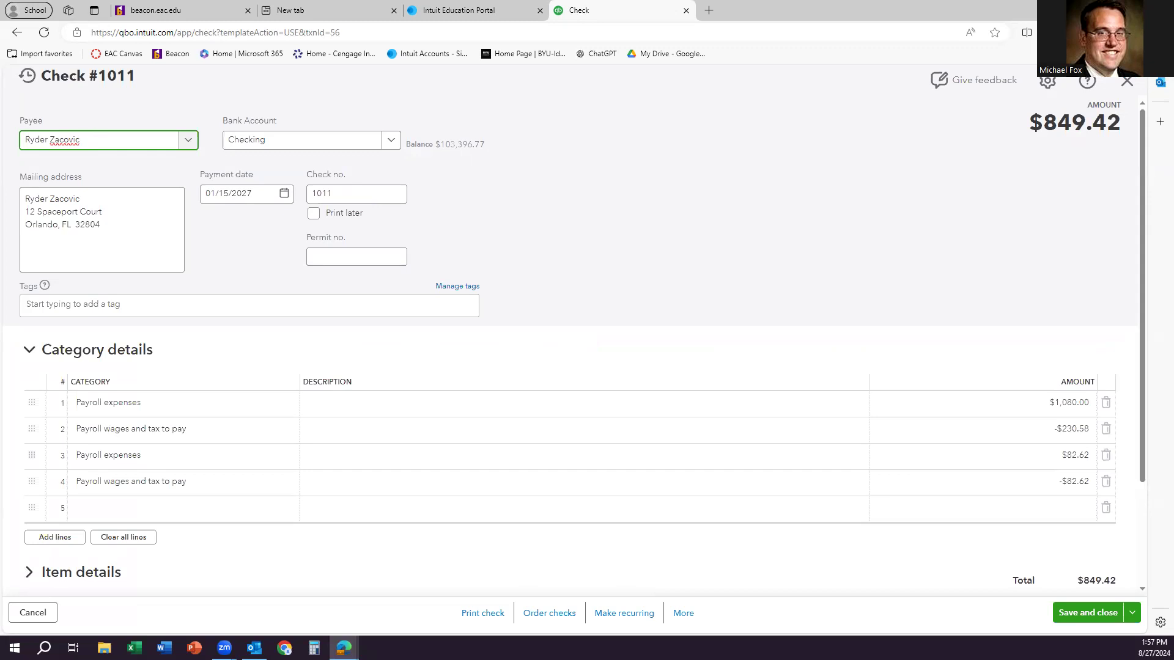
Set check #1011's payment date to January 31, 2027
{"action": "left_click", "coordinate": [269, 197]}
{"action": "left_click", "coordinate": [284, 193]}
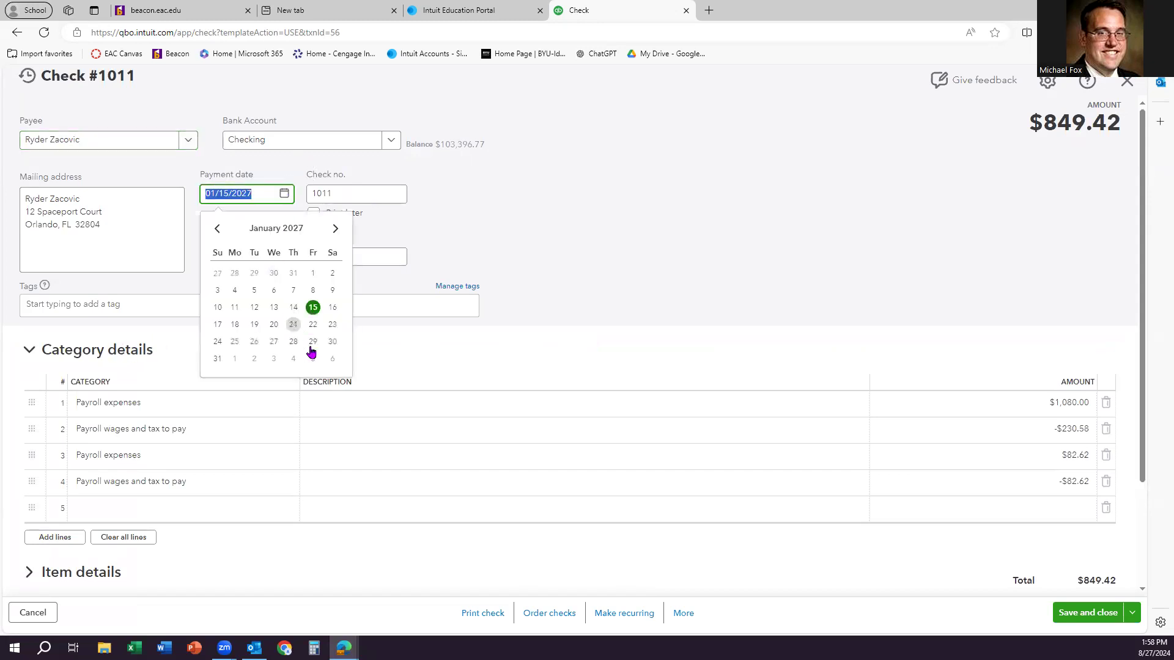
{"action": "left_click", "coordinate": [217, 360]}
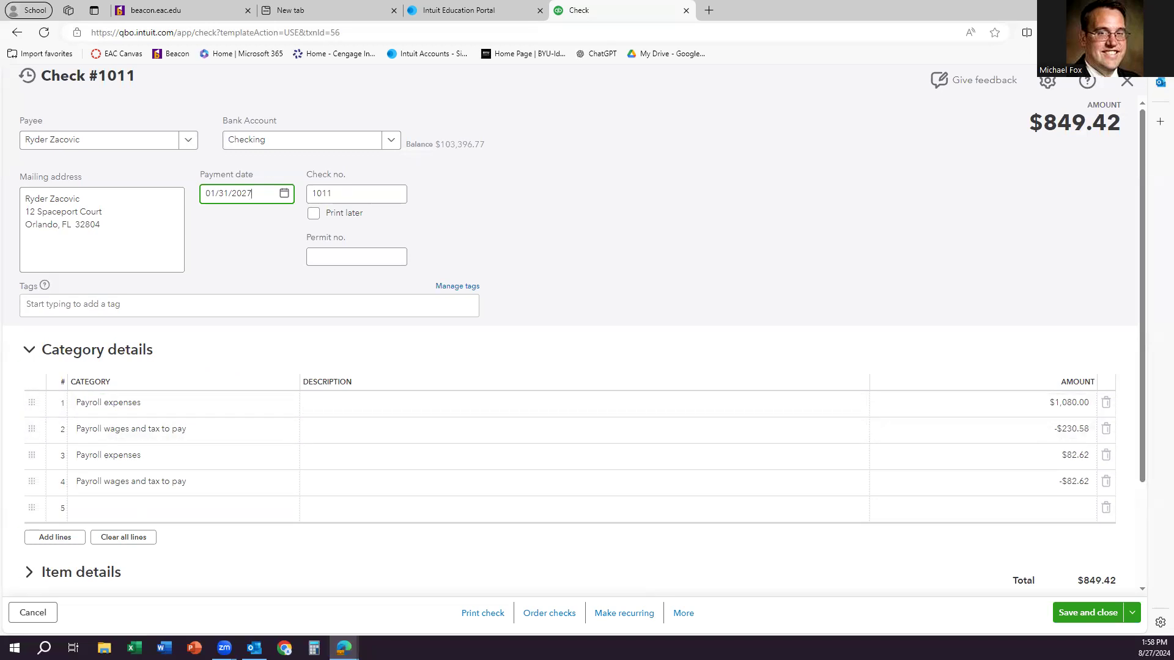
Change the four payroll lines to 1,134, -242.11, 86.75 and -86.75, then save the $891.89 check
{"action": "left_click", "coordinate": [912, 402]}
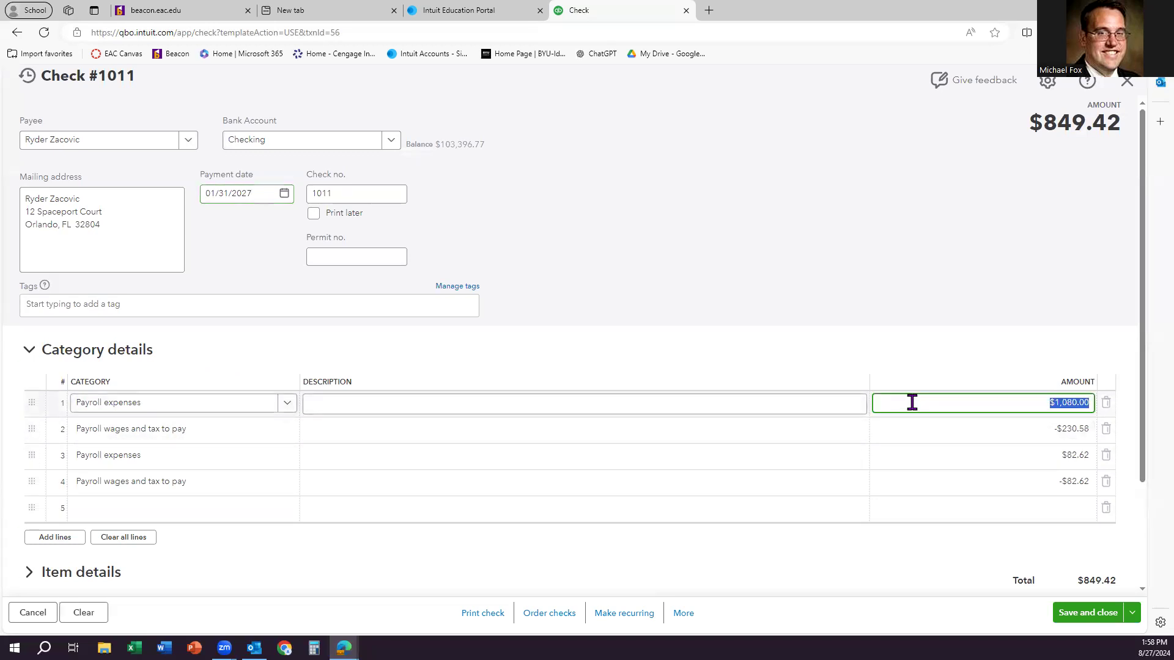
{"action": "type", "text": "1134"}
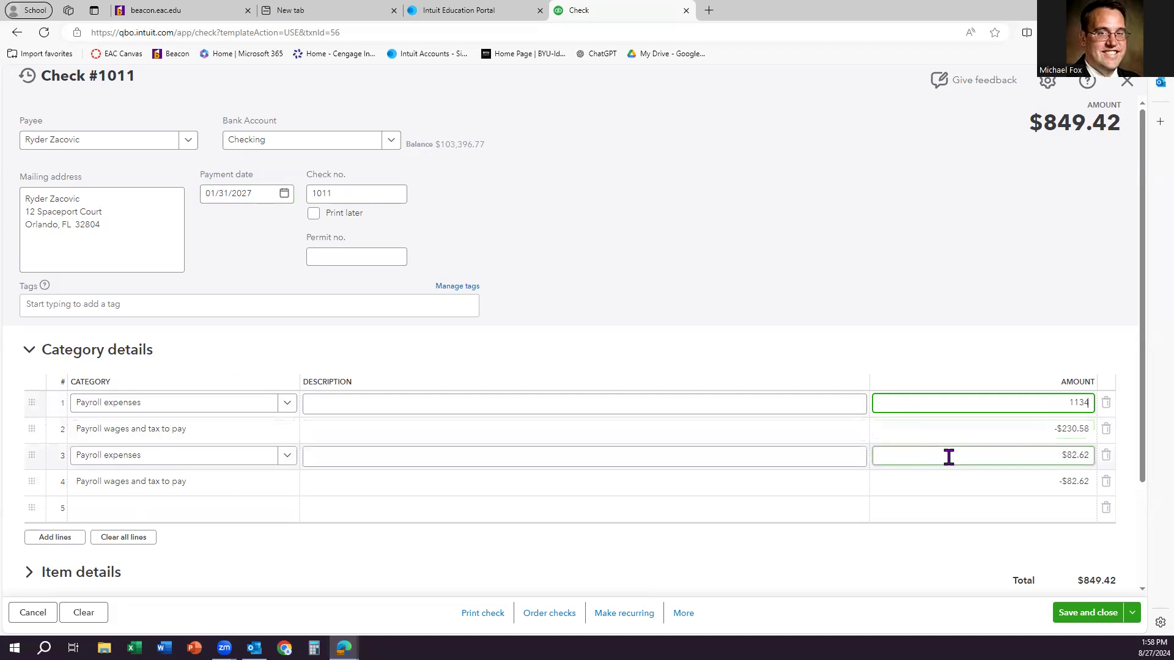
{"action": "left_click", "coordinate": [953, 433]}
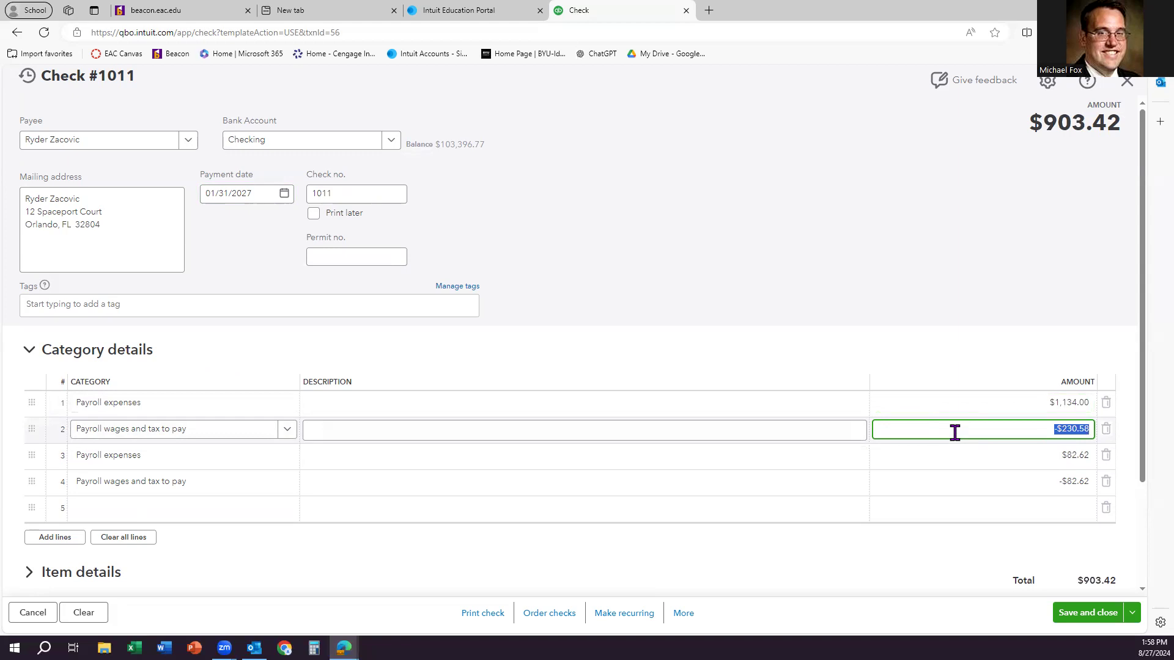
{"action": "type", "text": "-242"}
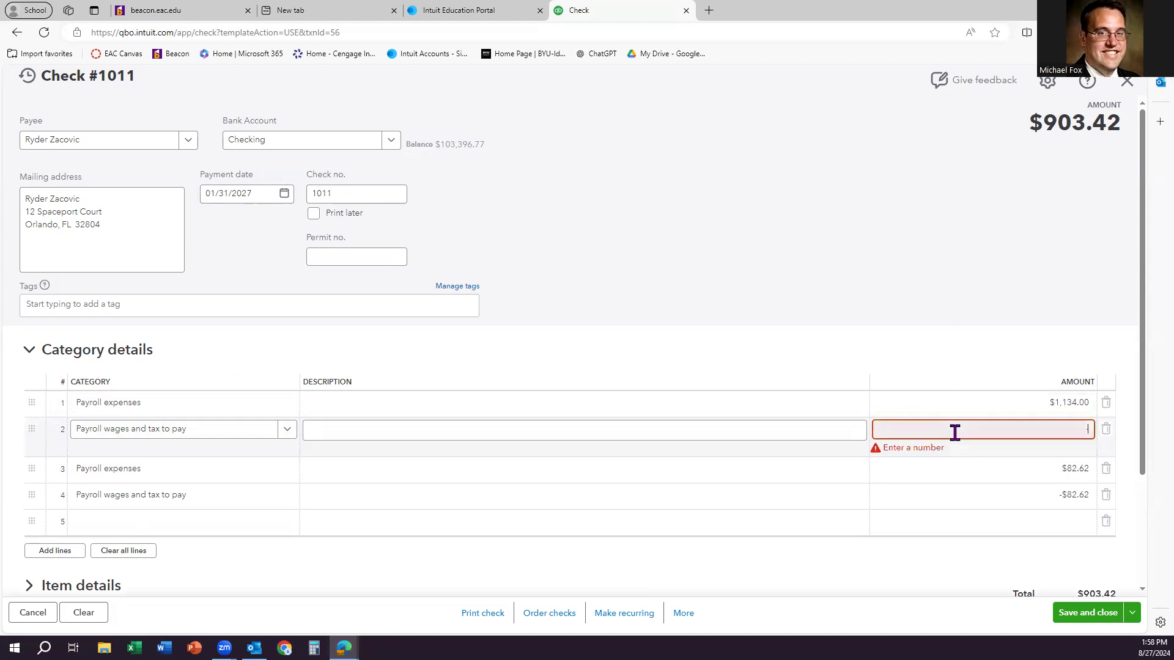
{"action": "type", "text": ".11"}
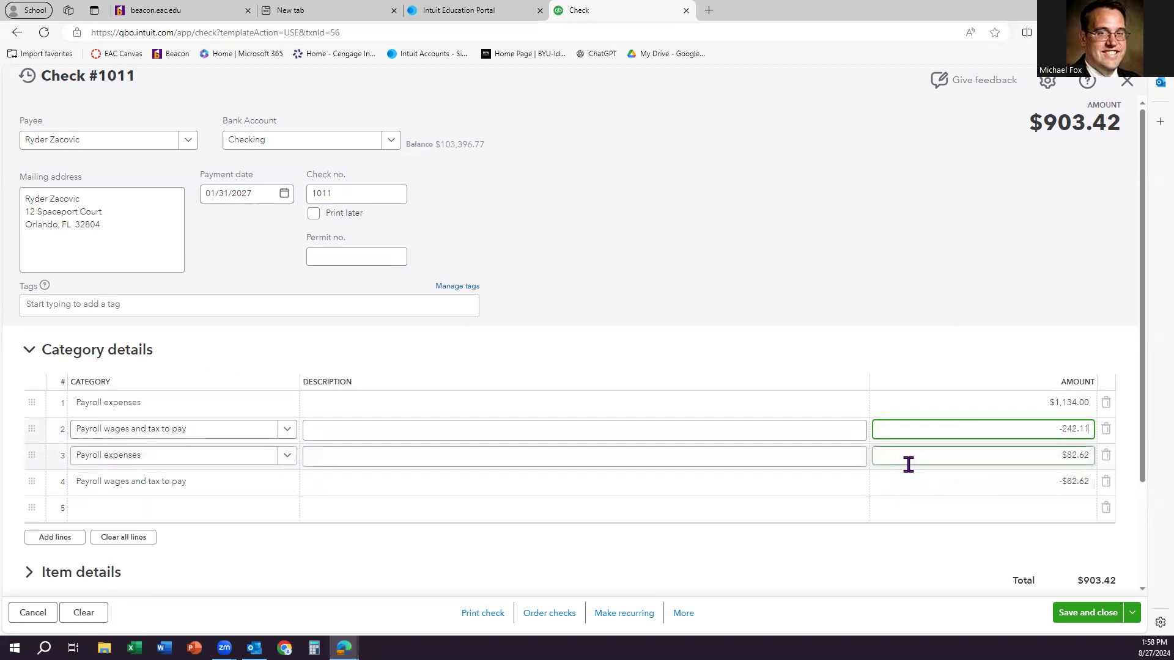
{"action": "left_click", "coordinate": [971, 456]}
{"action": "type", "text": "86.75"}
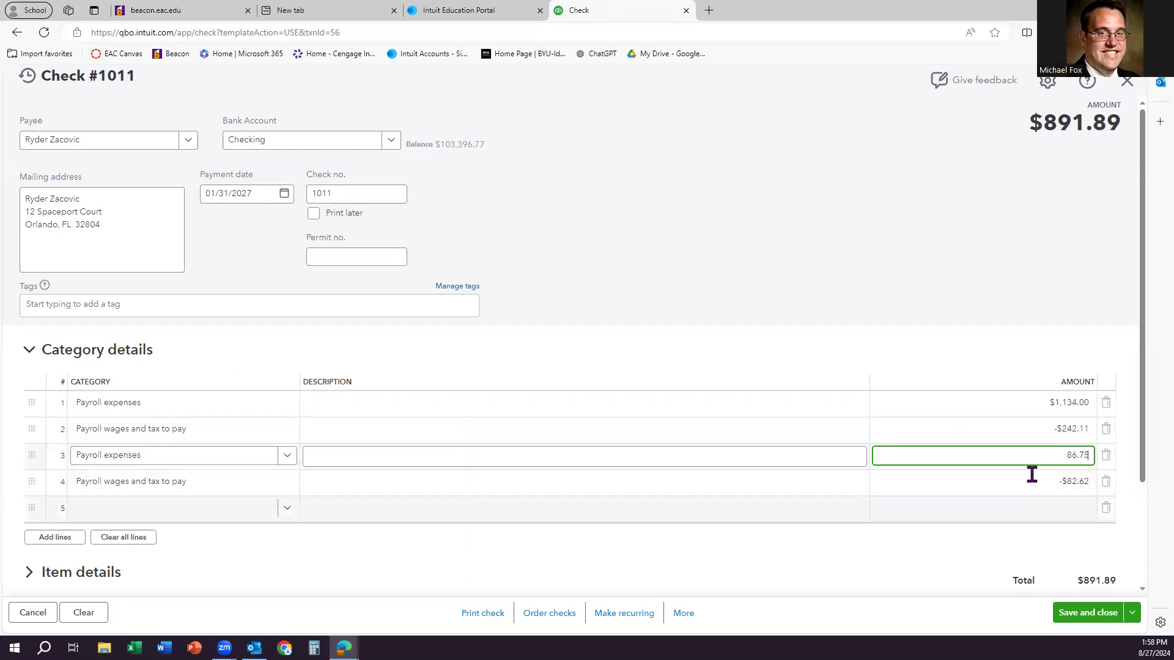
{"action": "left_click", "coordinate": [1013, 482]}
{"action": "key", "text": "BackSpace"}
{"action": "type", "text": "-86.75"}
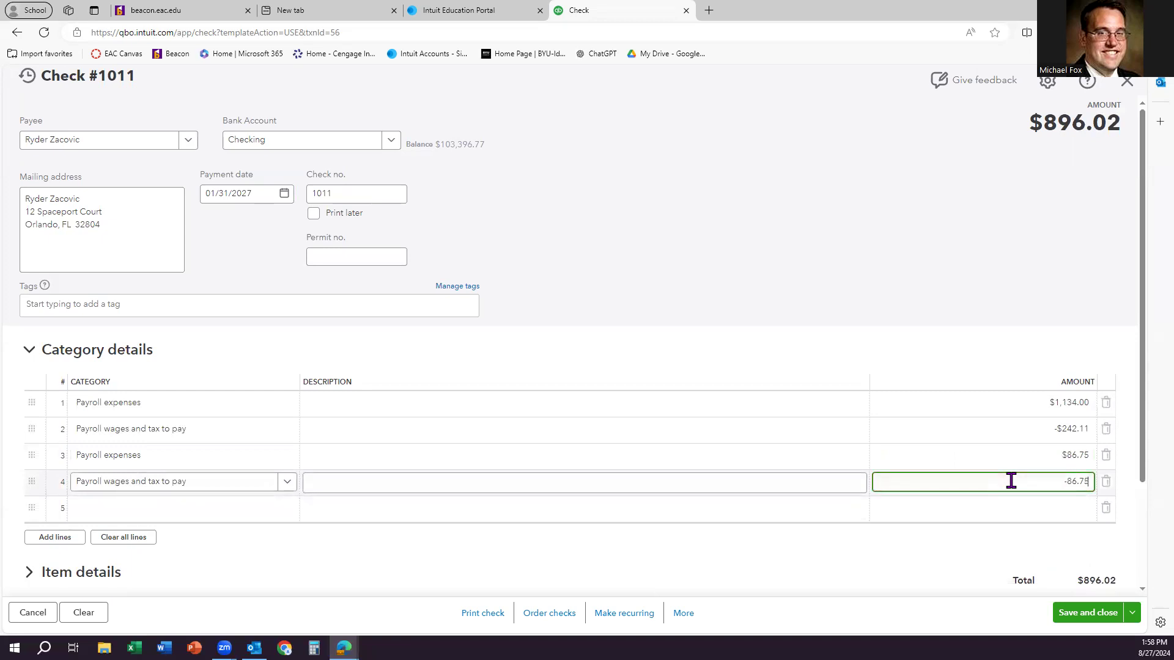
{"action": "left_click", "coordinate": [853, 288]}
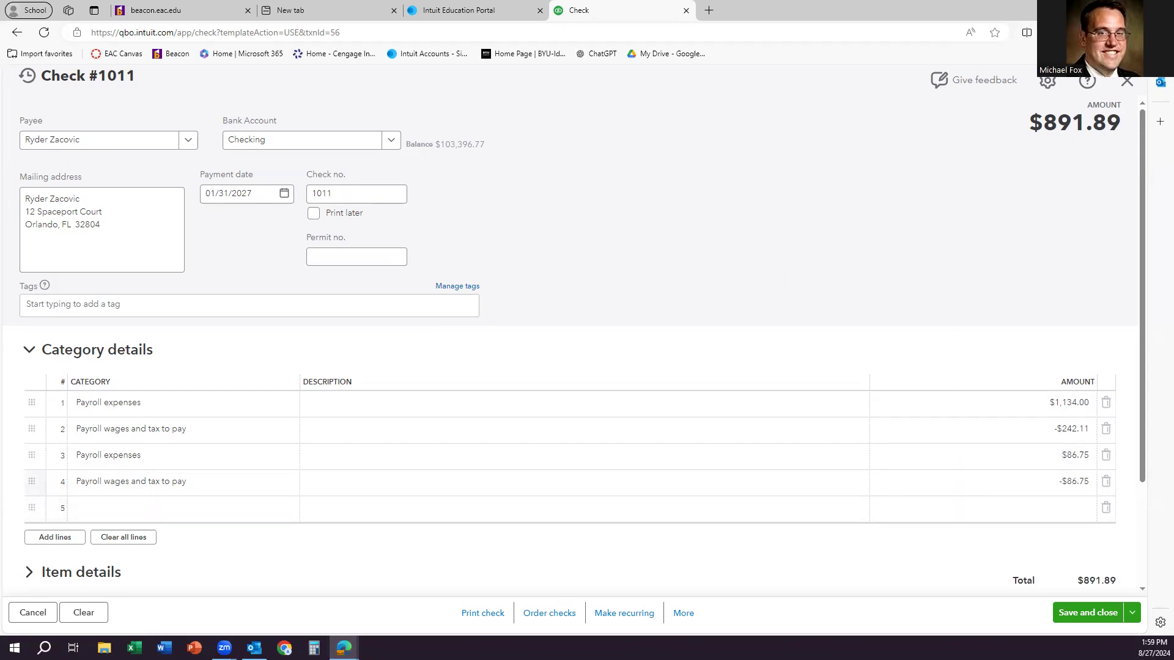
{"action": "left_click", "coordinate": [1089, 613]}
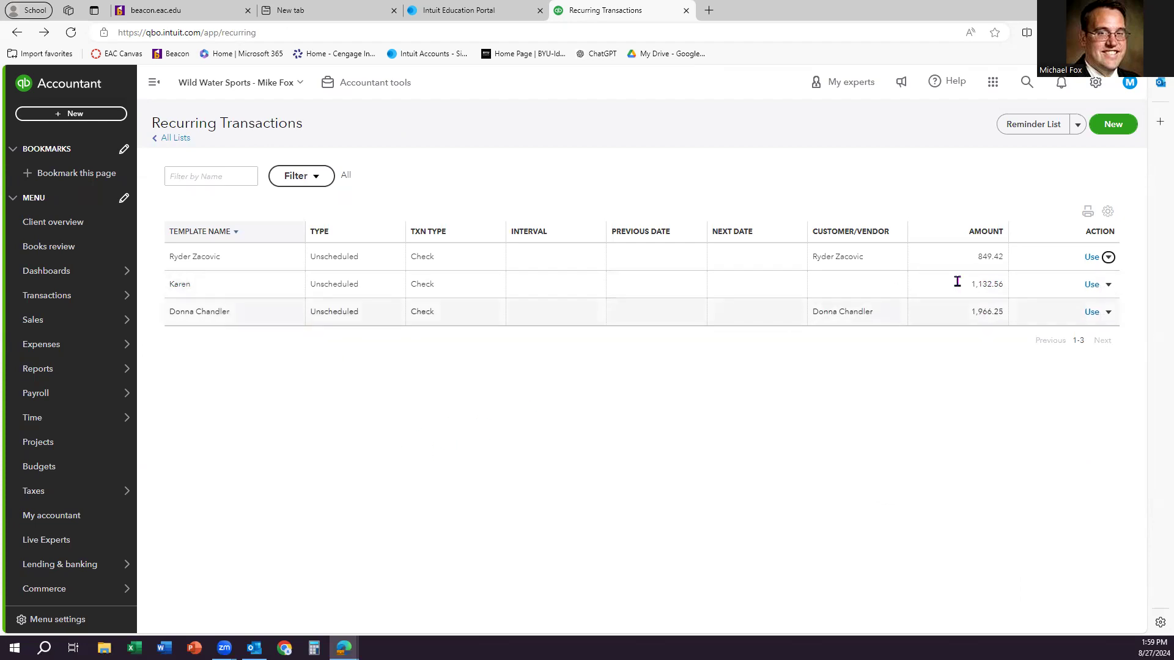
Start check #1012 from the second template with the matching employee as payee
{"action": "left_click", "coordinate": [1091, 285]}
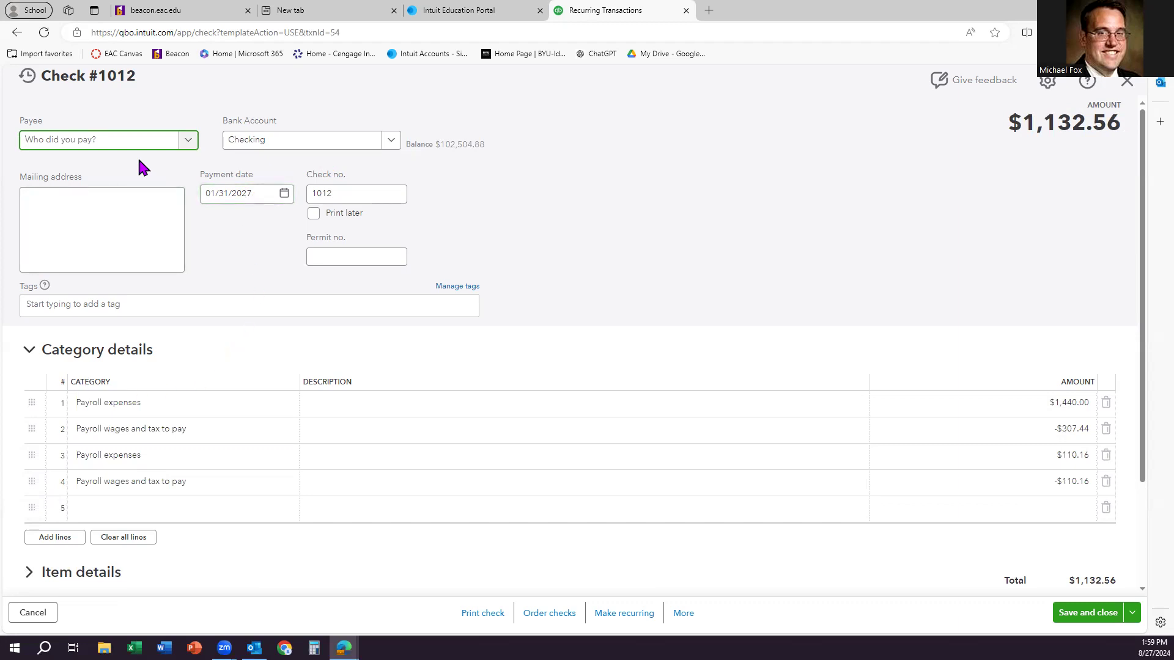
{"action": "left_click", "coordinate": [188, 142]}
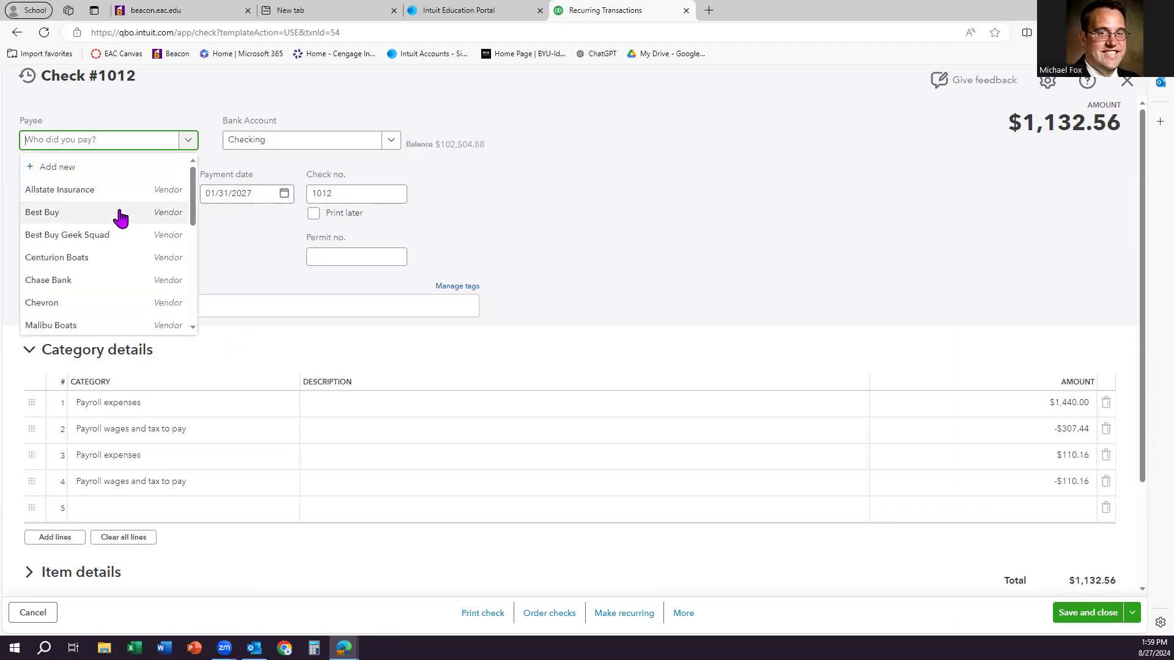
{"action": "scroll", "coordinate": [91, 264], "scroll_direction": "down", "scroll_amount": 3}
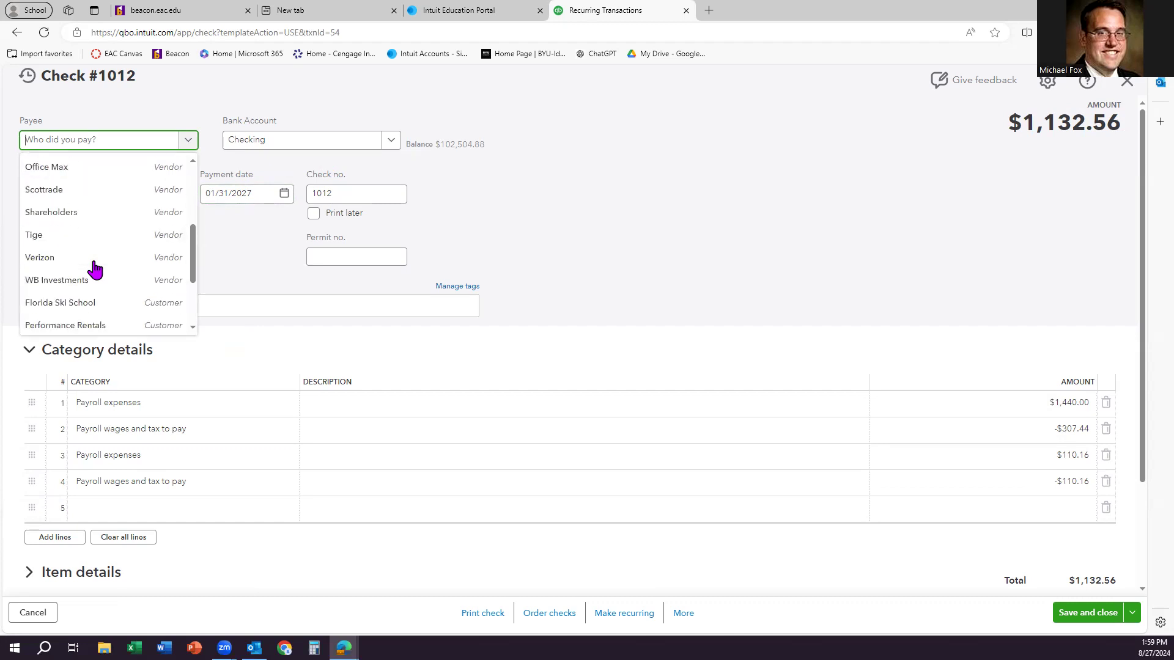
{"action": "scroll", "coordinate": [95, 267], "scroll_direction": "down", "scroll_amount": 2}
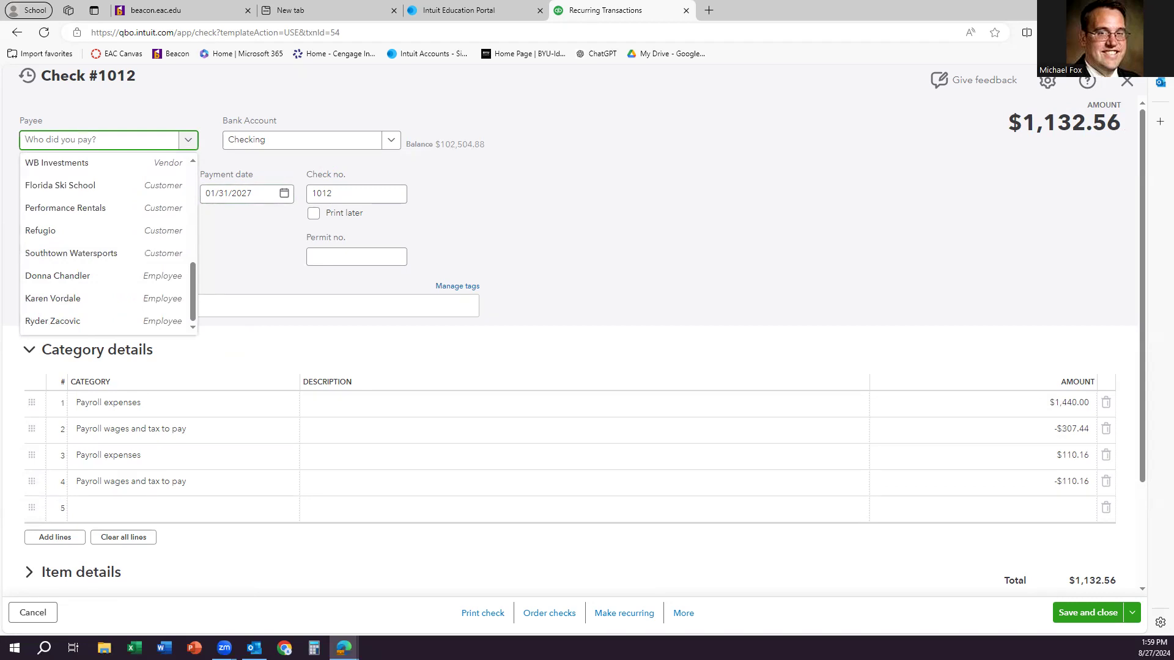
{"action": "left_click", "coordinate": [90, 299]}
{"action": "left_click", "coordinate": [709, 211]}
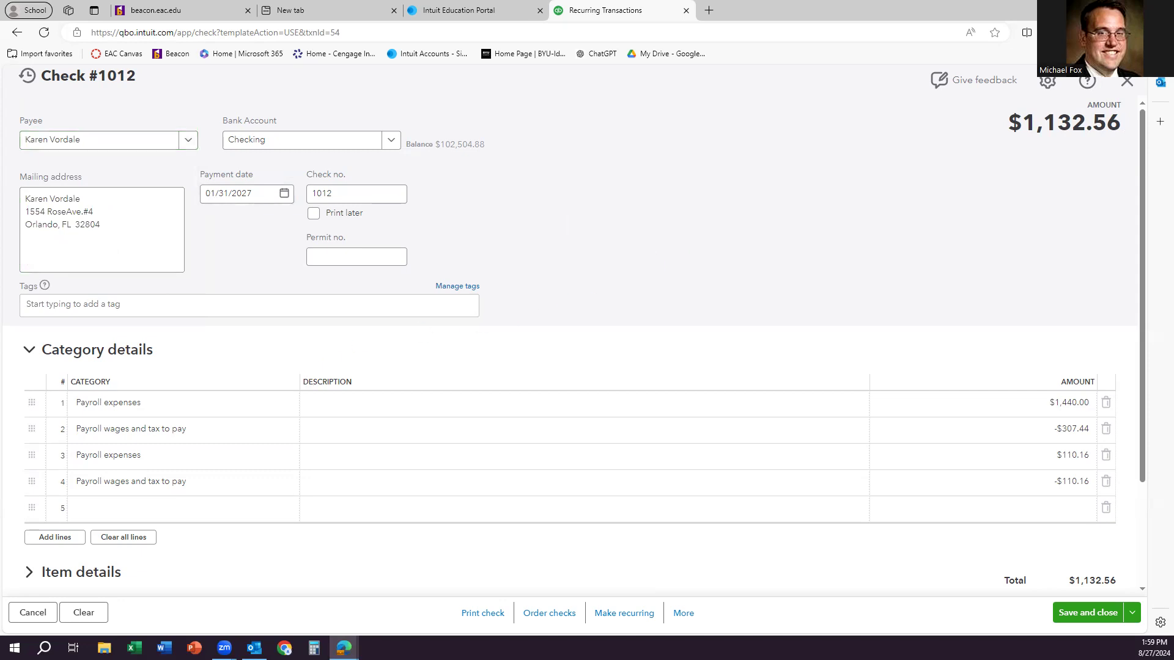
Enter line amounts 1,500.00, -320.25, 114.75 and -114.75, and save the $1,179.75 check
{"action": "left_click", "coordinate": [572, 460]}
{"action": "left_click", "coordinate": [972, 400]}
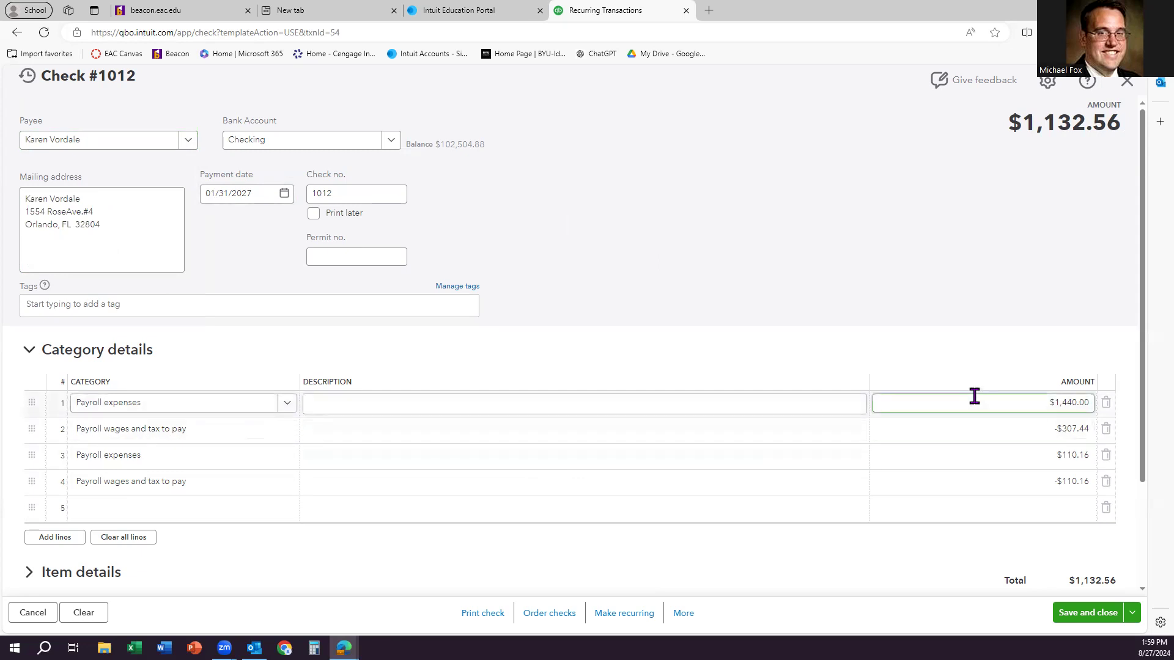
{"action": "type", "text": "00"}
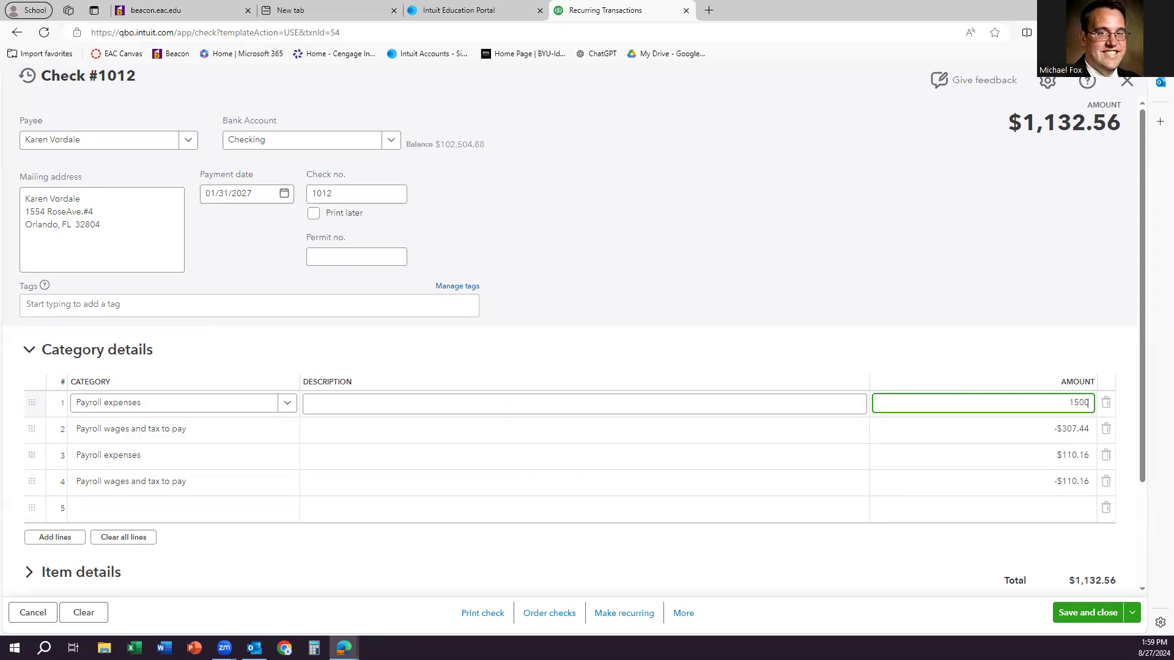
{"action": "left_click", "coordinate": [1019, 428]}
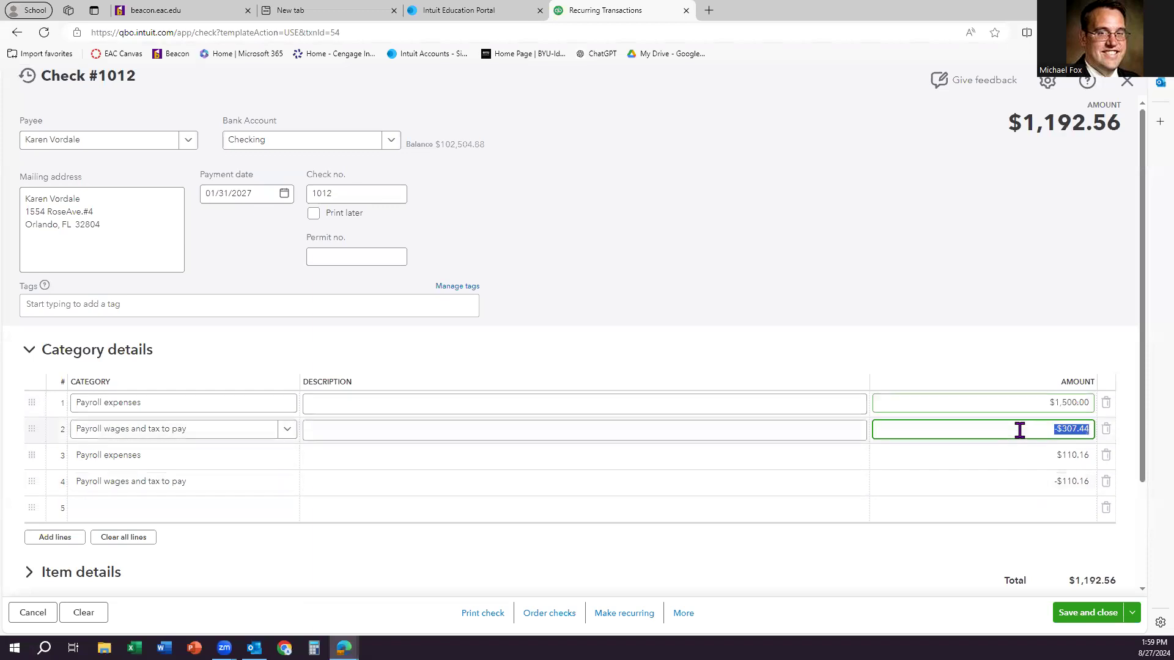
{"action": "type", "text": "-32.25"}
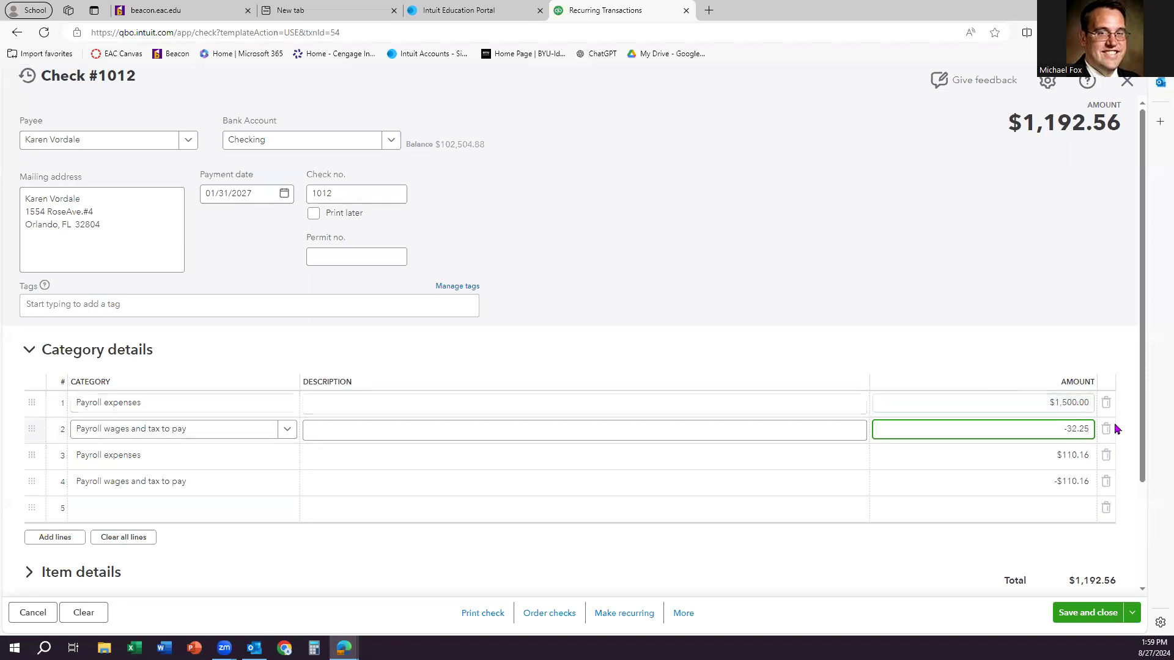
{"action": "left_click", "coordinate": [1077, 429]}
{"action": "type", "text": "0"}
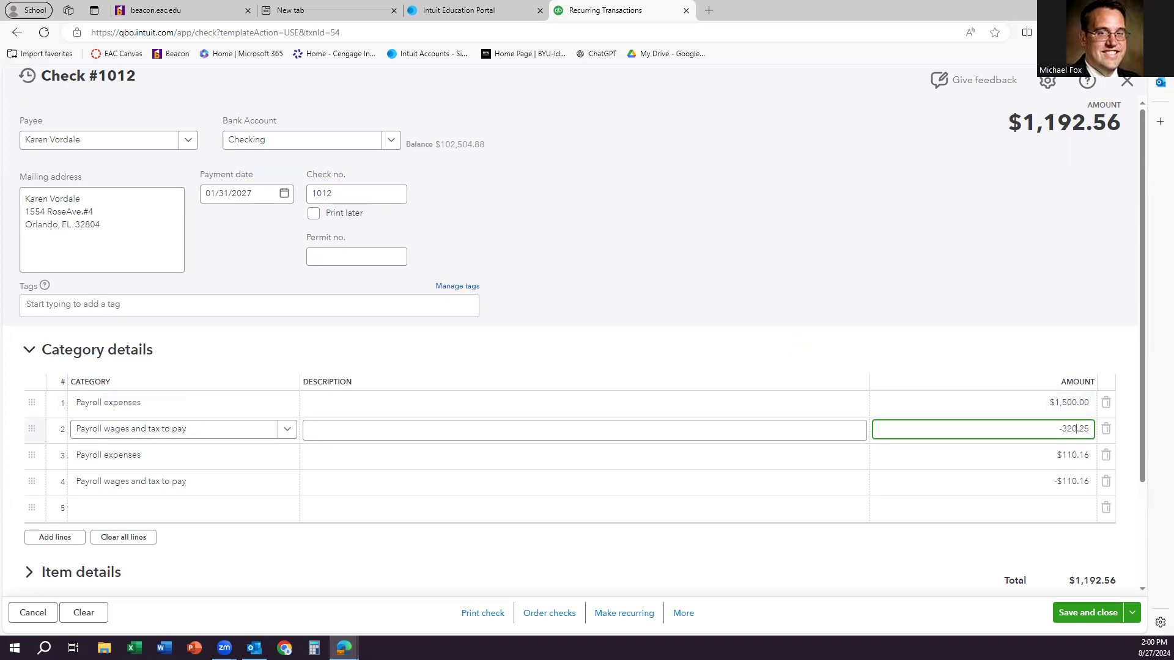
{"action": "left_click", "coordinate": [1025, 457]}
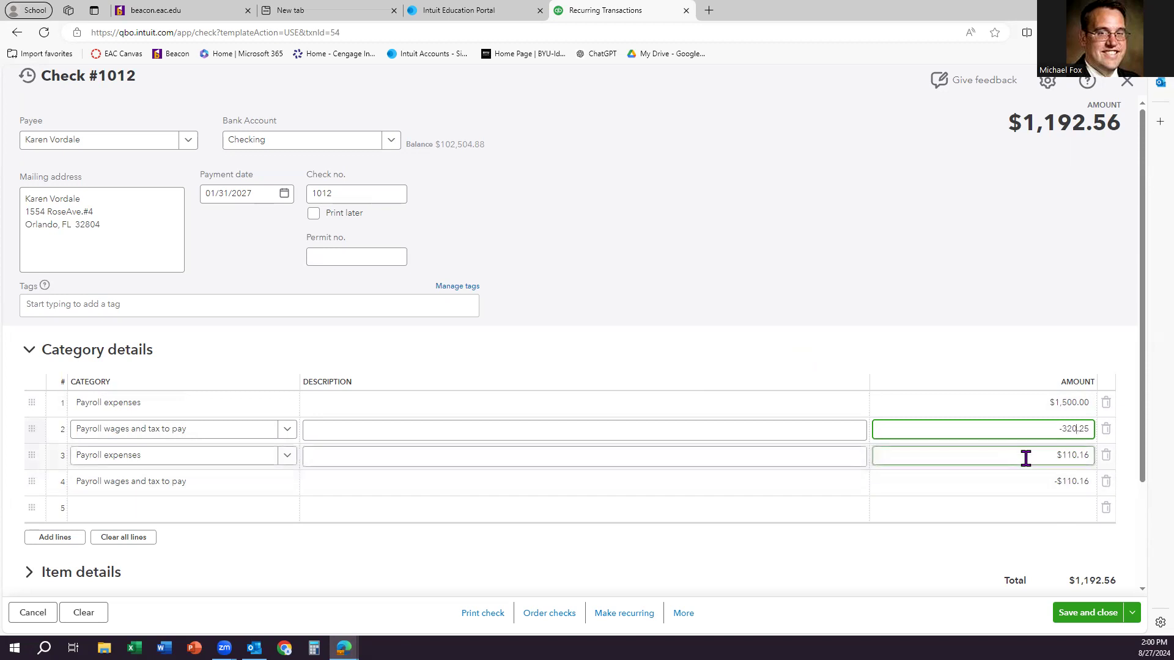
{"action": "type", "text": "11"}
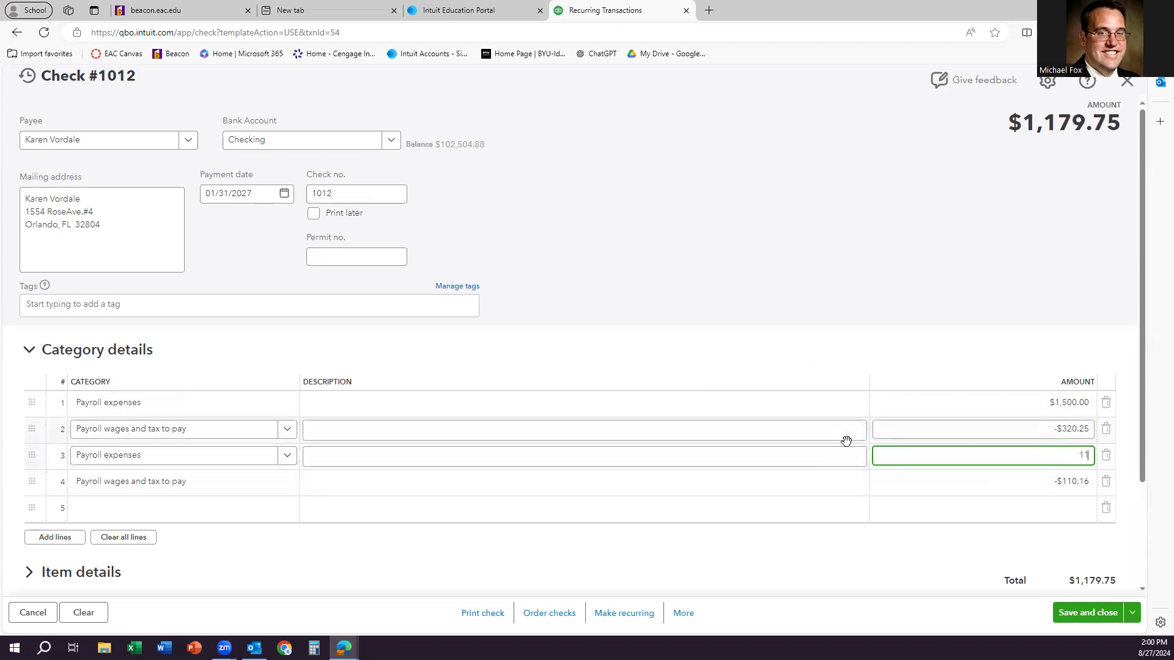
{"action": "type", "text": "14.75"}
{"action": "left_click", "coordinate": [1010, 483]}
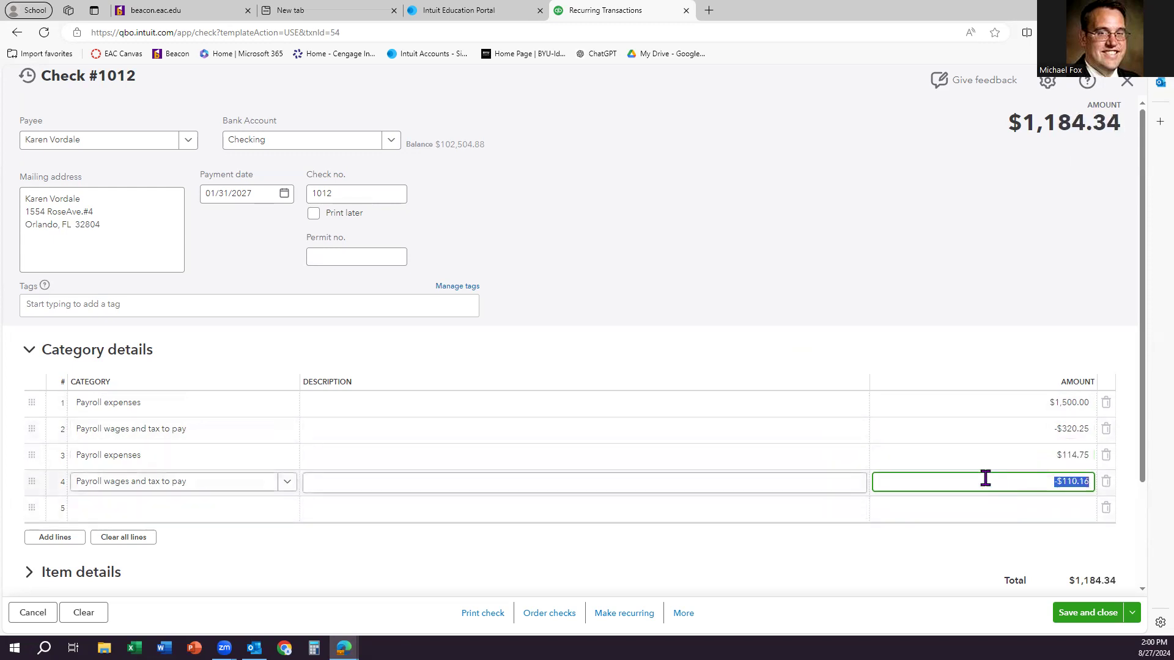
{"action": "type", "text": "-$114.75"}
{"action": "left_click", "coordinate": [766, 229]}
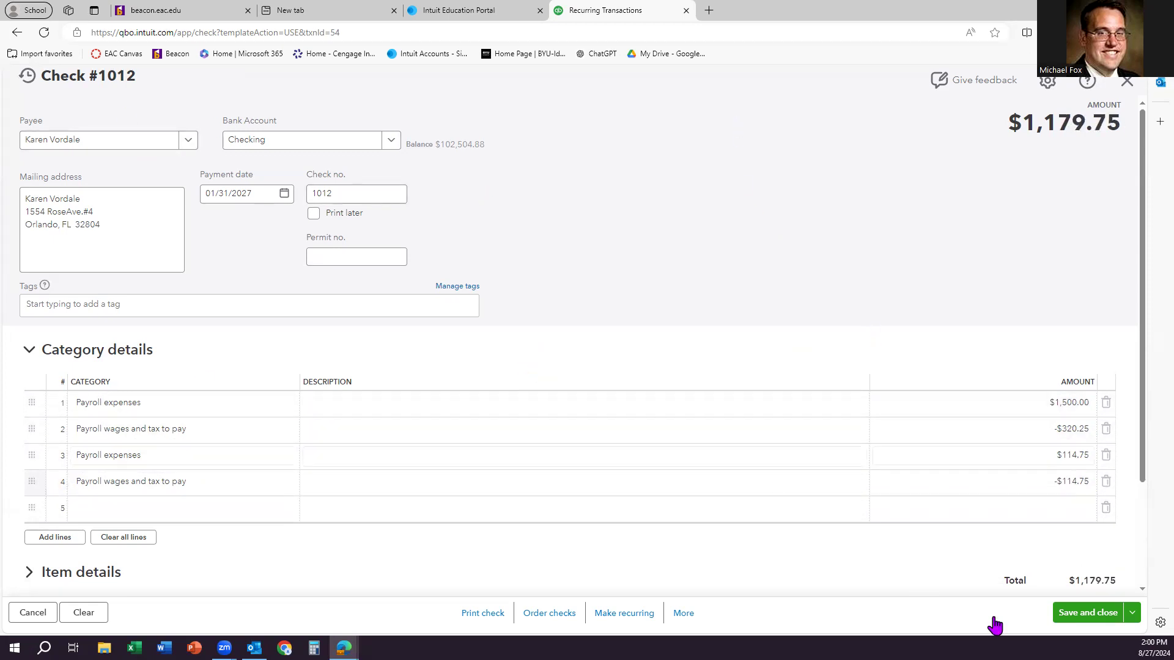
{"action": "left_click", "coordinate": [1073, 620]}
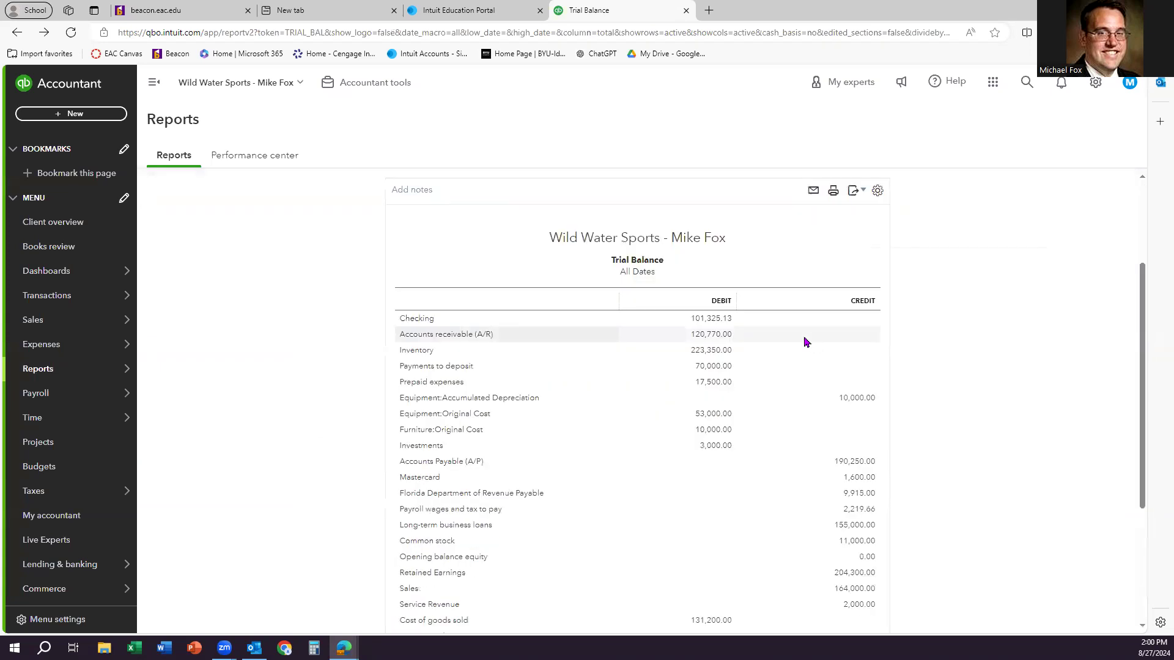
Create check #1013 from the third recurring template with the employee as payee and save it at $1,966.25
{"action": "left_click", "coordinate": [1098, 88]}
{"action": "left_click", "coordinate": [827, 200]}
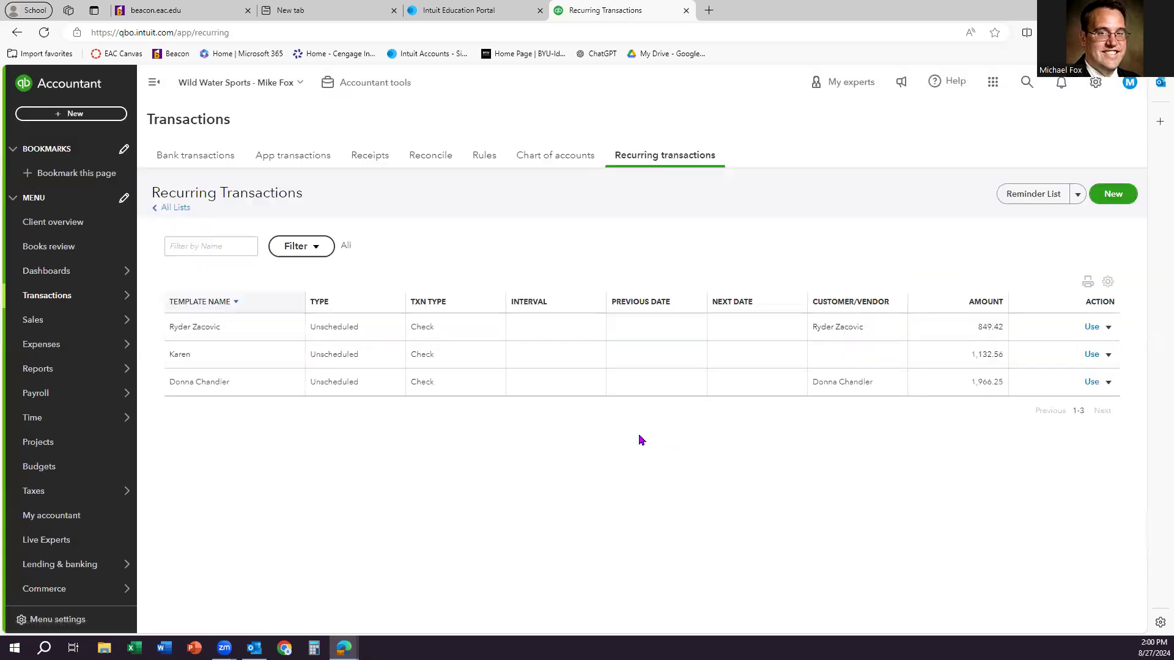
{"action": "left_click", "coordinate": [1092, 381]}
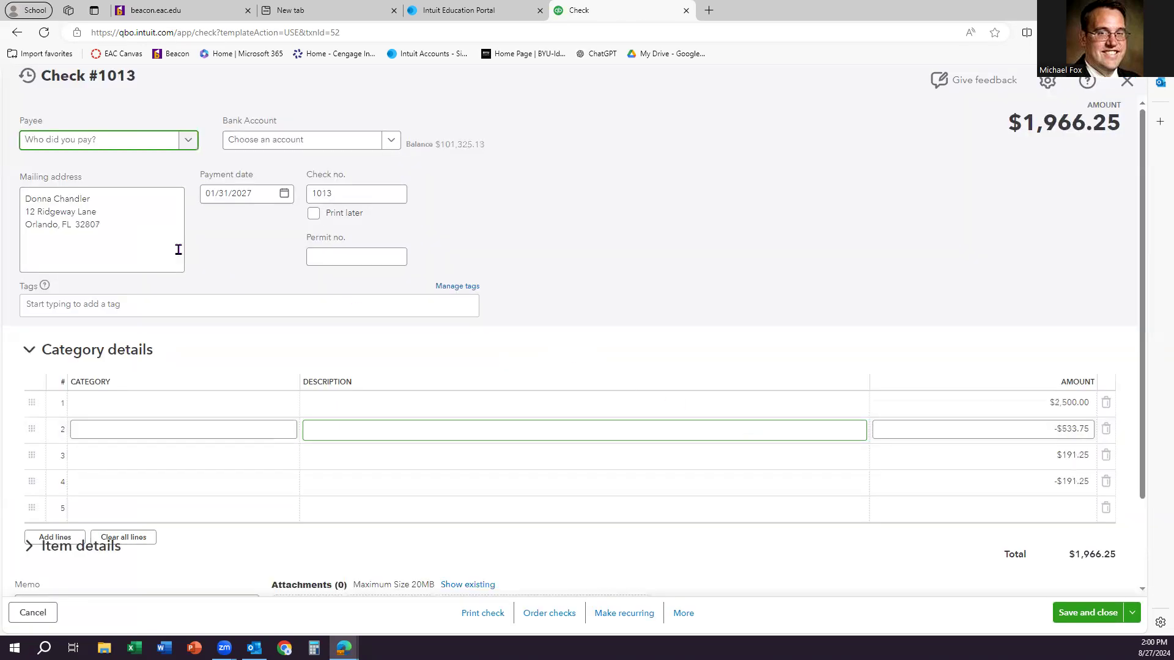
{"action": "left_click", "coordinate": [184, 142]}
{"action": "left_click", "coordinate": [759, 246]}
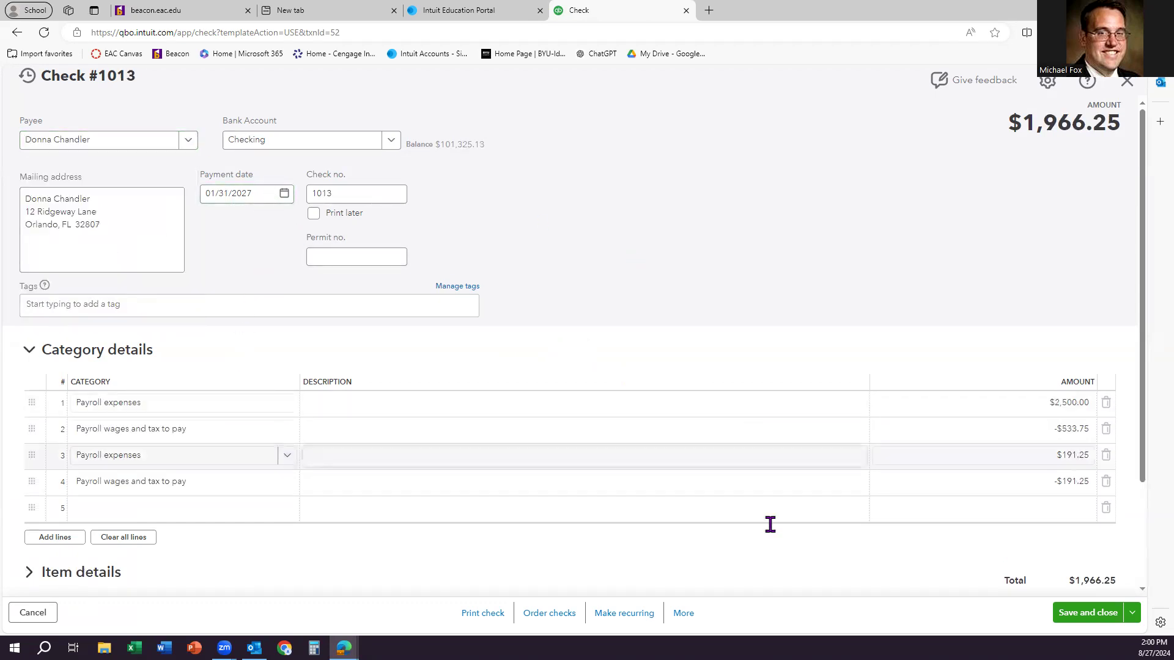
{"action": "scroll", "coordinate": [831, 519], "scroll_direction": "down", "scroll_amount": 2}
{"action": "left_click", "coordinate": [1065, 614]}
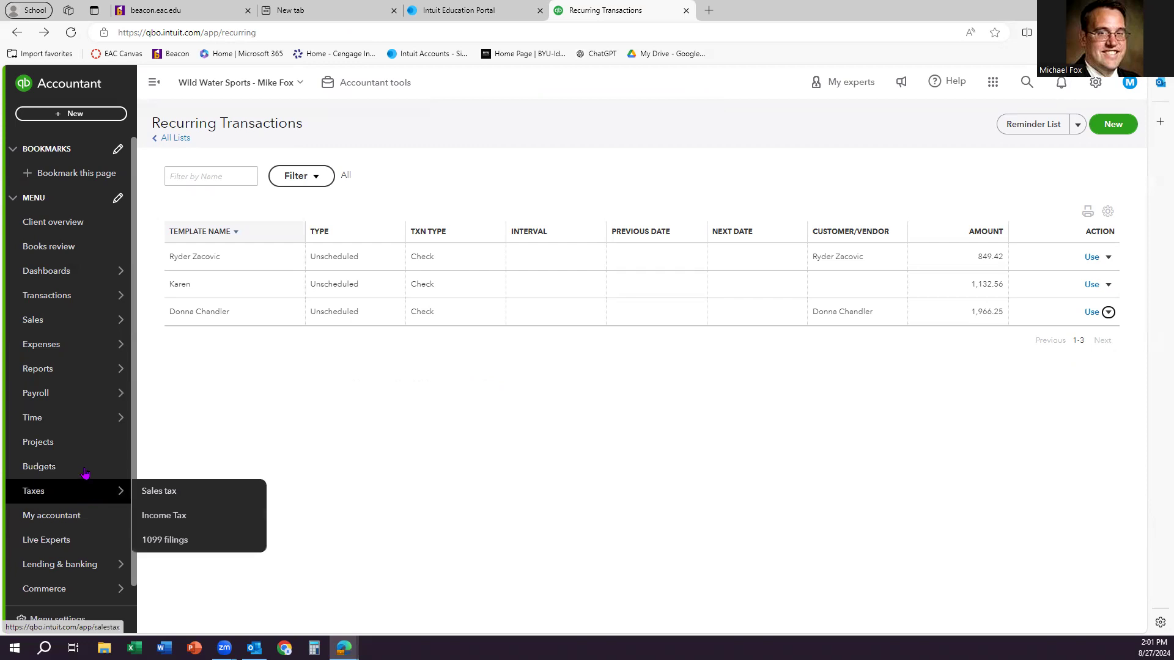
Open the Trial Balance and drill into Checking's 99,358.88 to list checks 1011–1013 dated 01/31/2027
{"action": "mouse_move", "coordinate": [90, 427]}
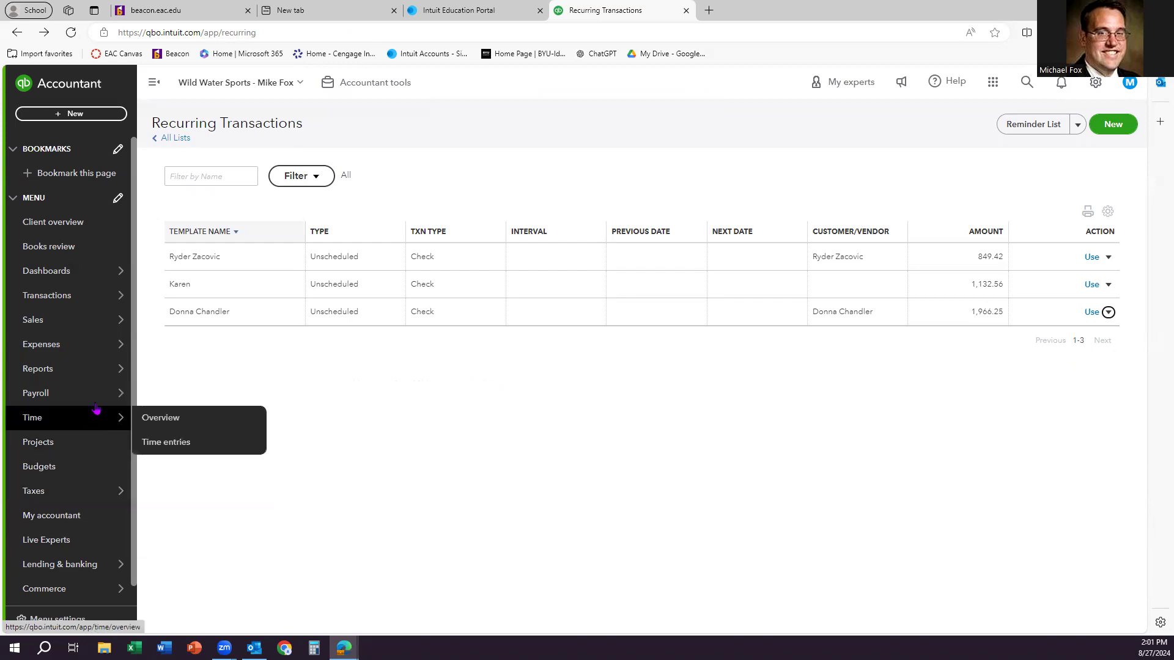
{"action": "mouse_move", "coordinate": [118, 369]}
{"action": "left_click", "coordinate": [161, 370]}
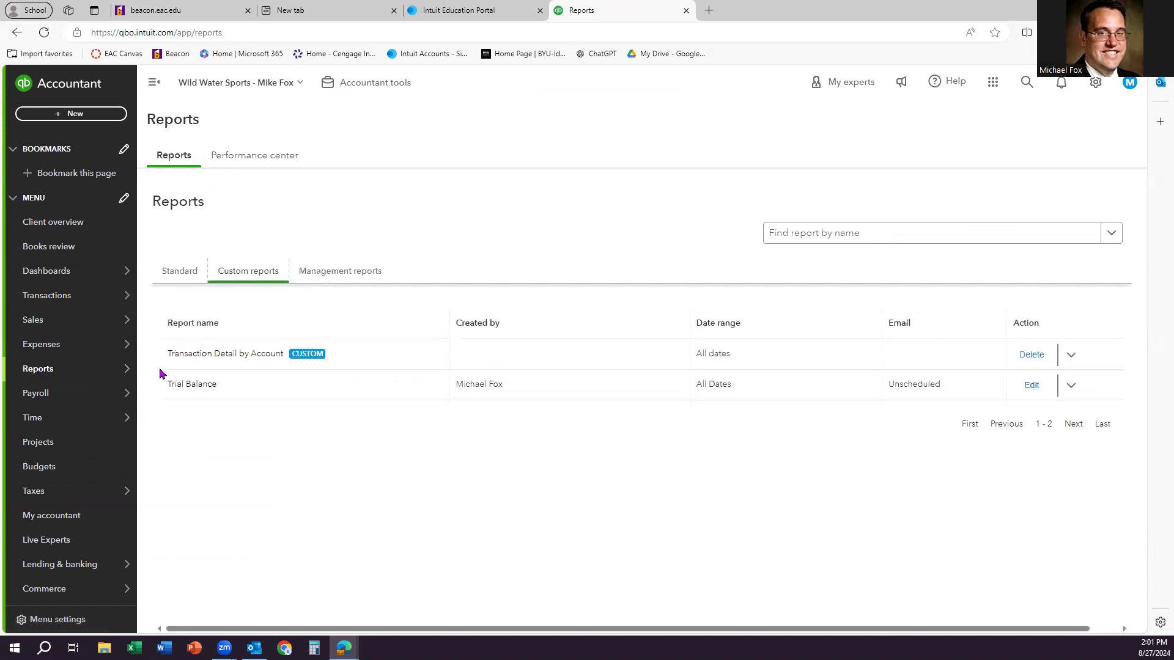
{"action": "left_click", "coordinate": [189, 386]}
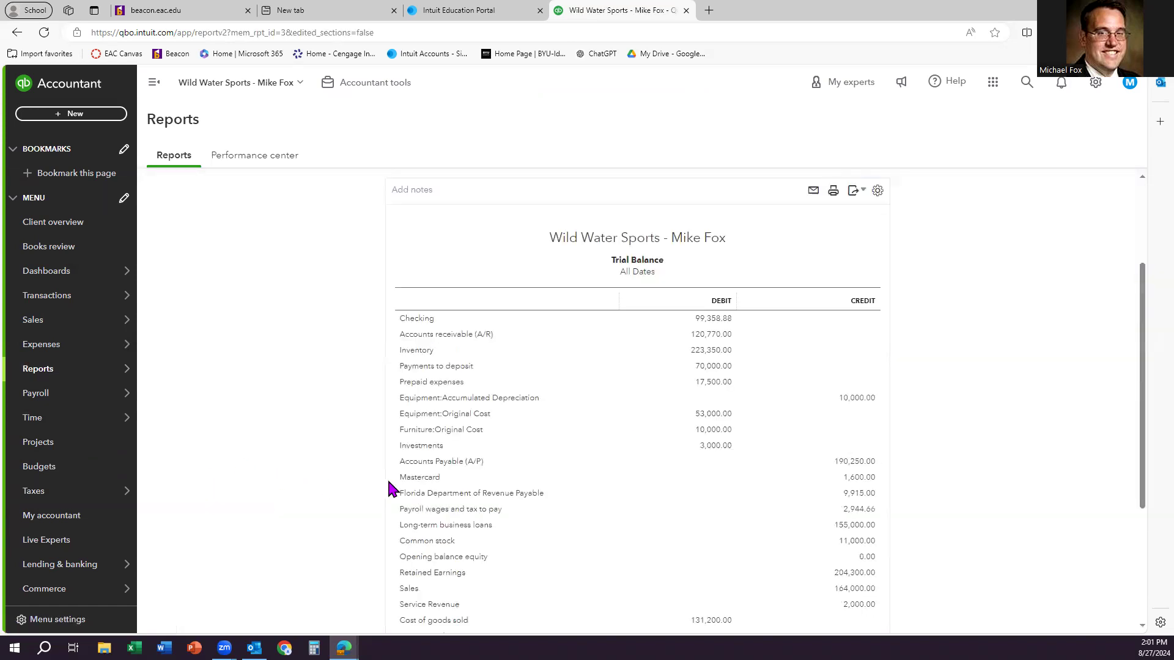
{"action": "scroll", "coordinate": [558, 457], "scroll_direction": "down", "scroll_amount": 3}
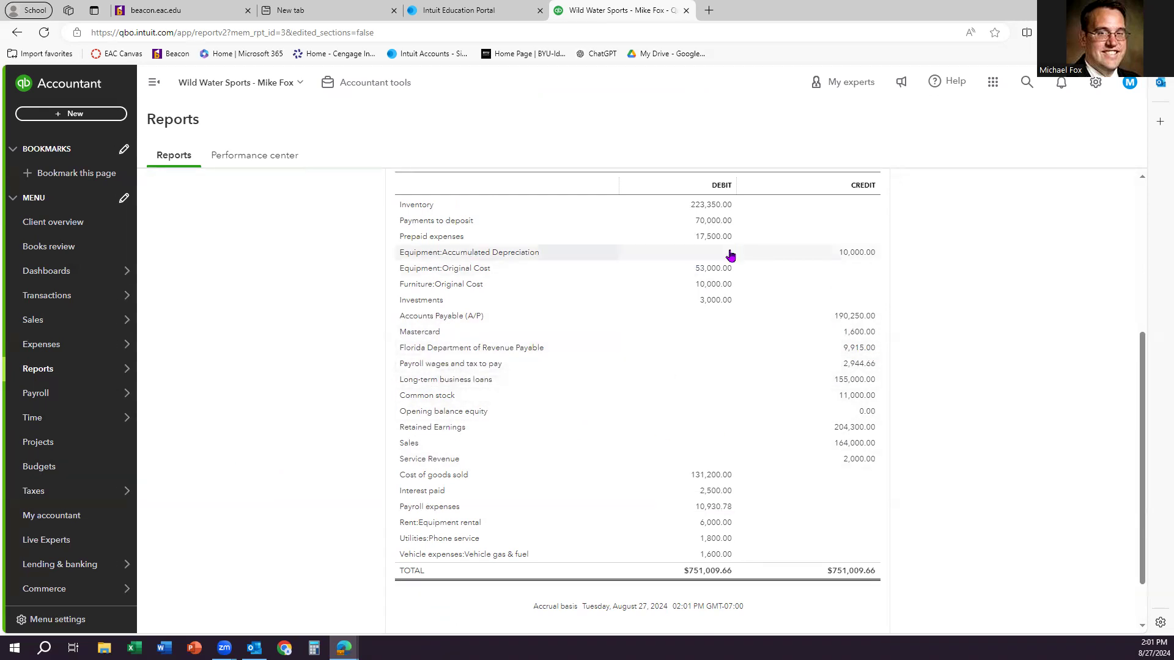
{"action": "scroll", "coordinate": [667, 335], "scroll_direction": "up", "scroll_amount": 2}
{"action": "scroll", "coordinate": [667, 340], "scroll_direction": "up", "scroll_amount": 2}
{"action": "left_click", "coordinate": [709, 382]}
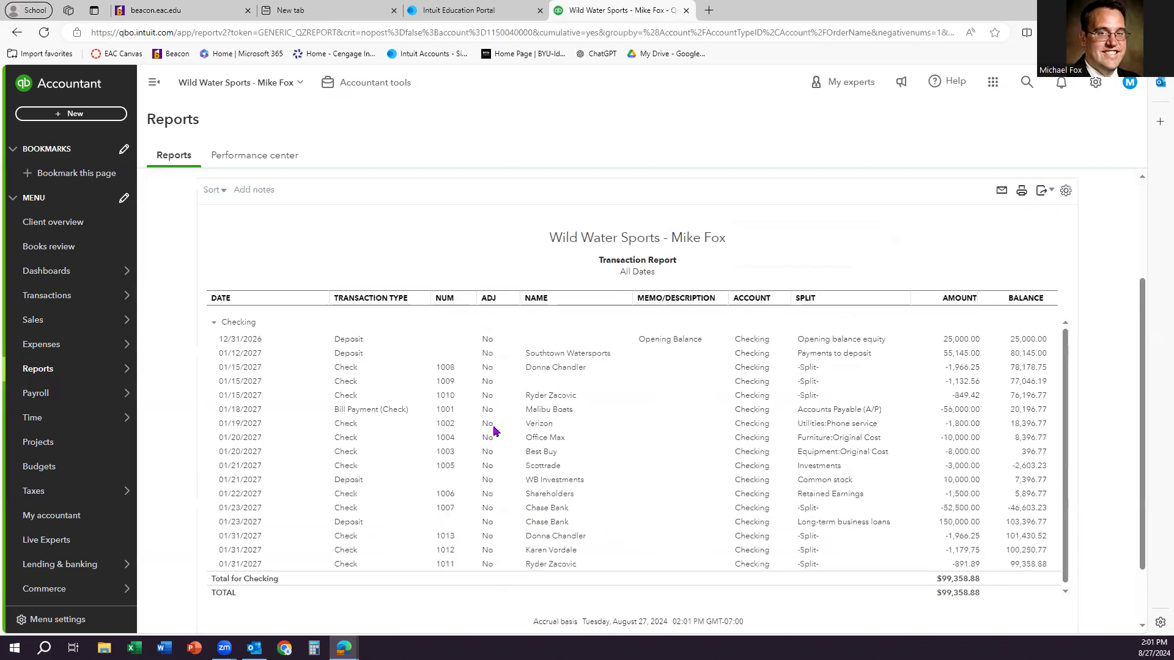